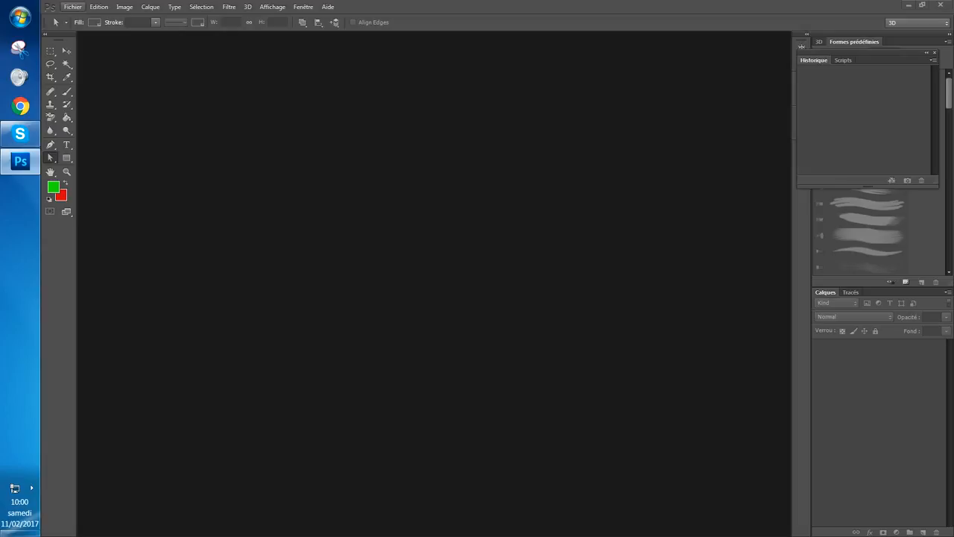
# - Create a new transparent RGB document named yt, 1280 by 720 pixels at 300 pixels per inch
pyautogui.click(72, 7)
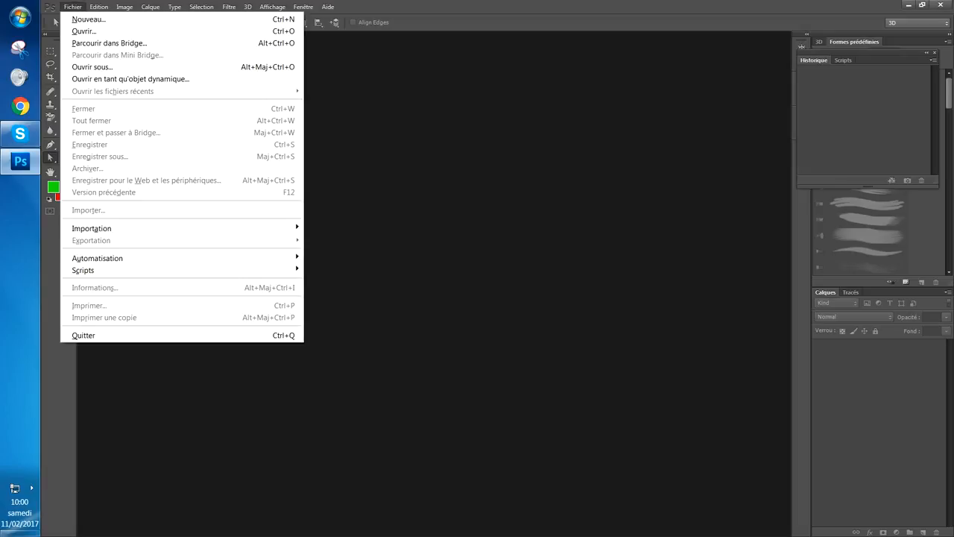
pyautogui.click(88, 18)
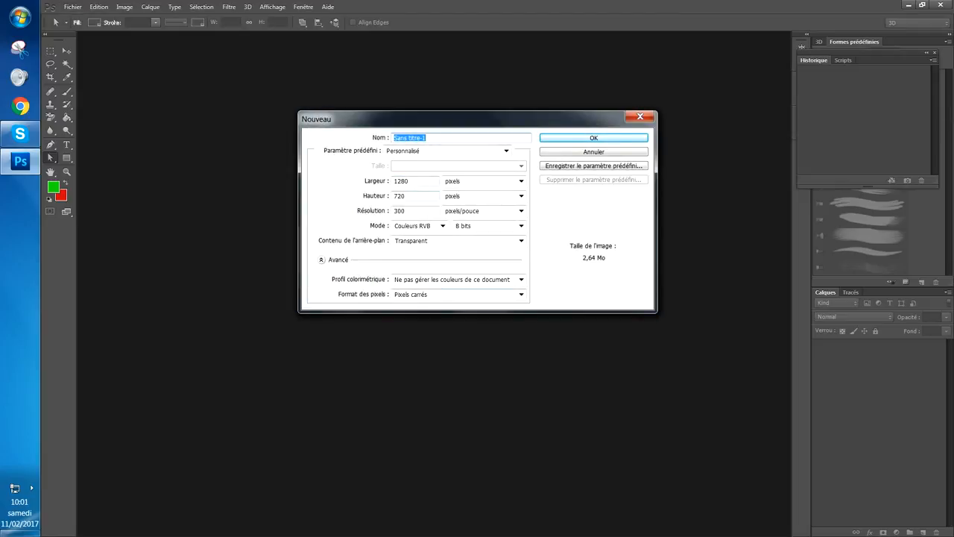
pyautogui.write('yt')
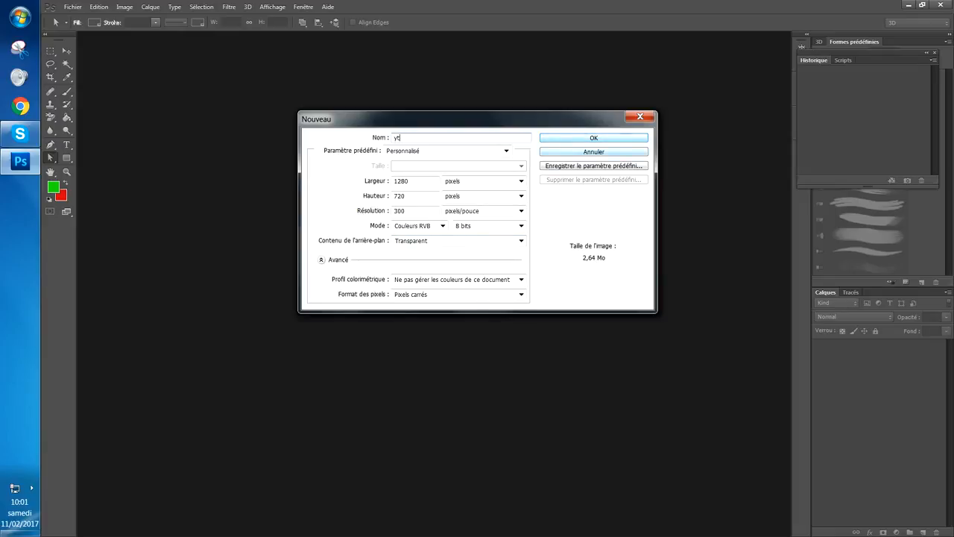
pyautogui.press('Escape')
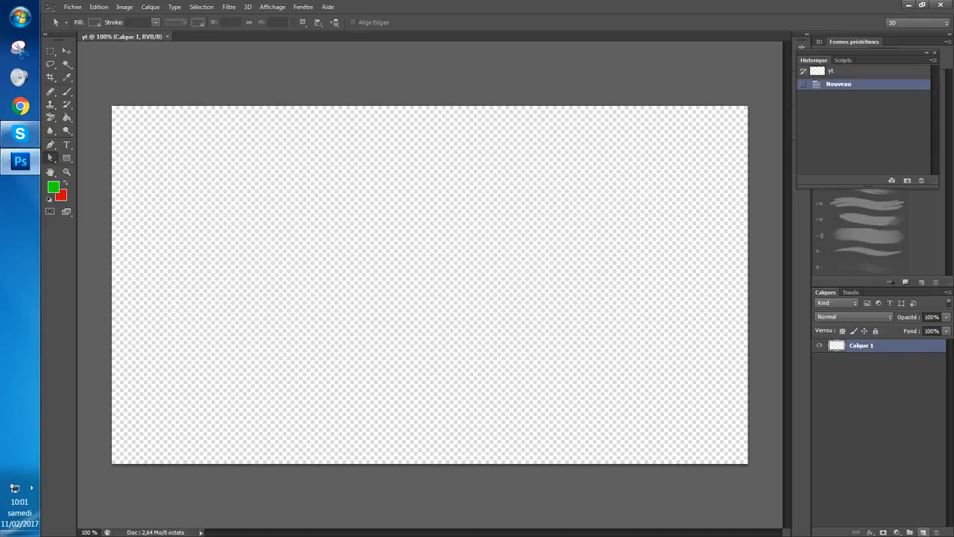
# - Add a new layer and place the ytb image from the truc de toinoo folder on it, filling the canvas
pyautogui.click(923, 532)
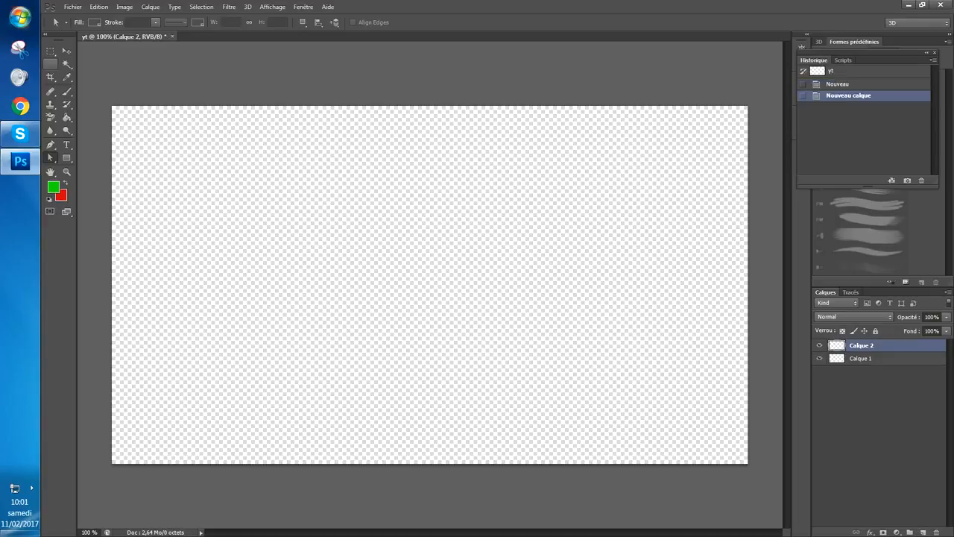
pyautogui.click(73, 7)
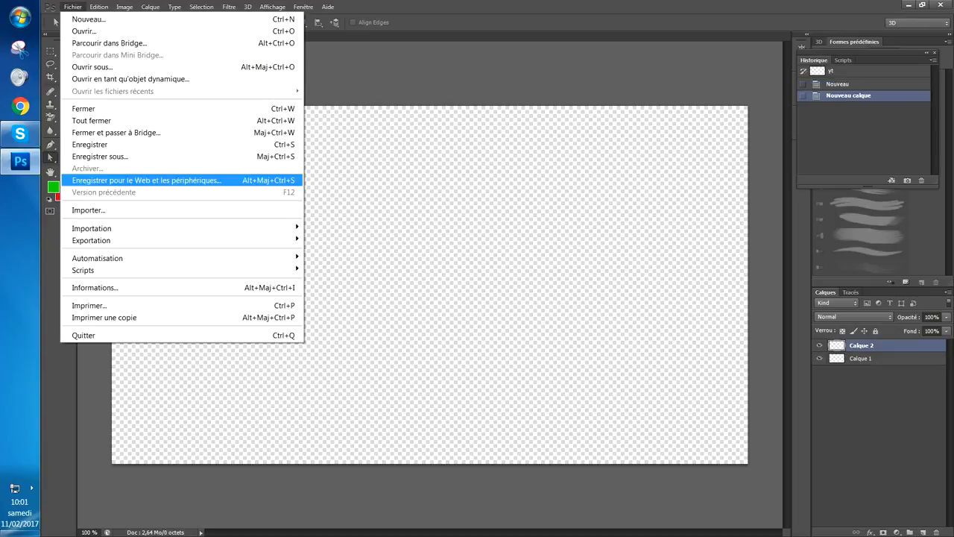
pyautogui.click(88, 209)
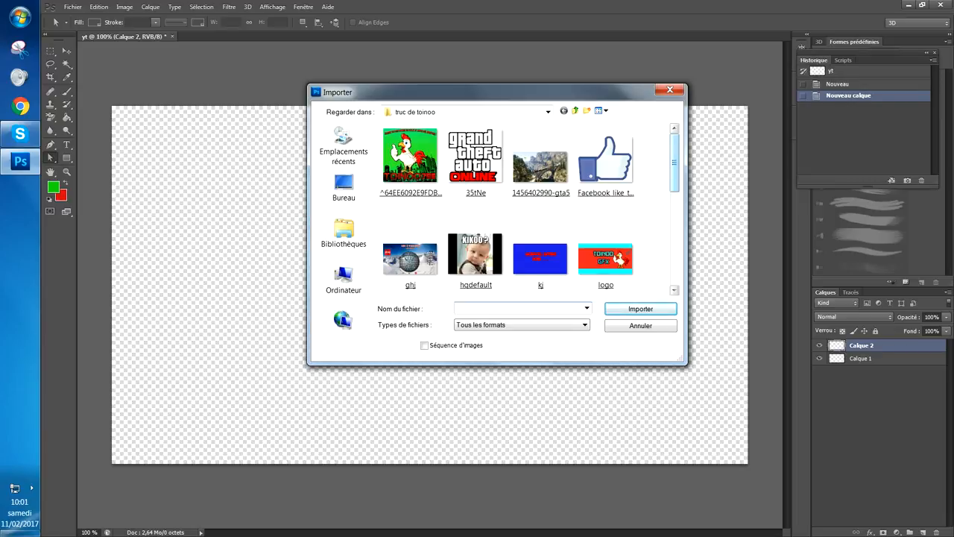
pyautogui.scroll(-5, 507, 209)
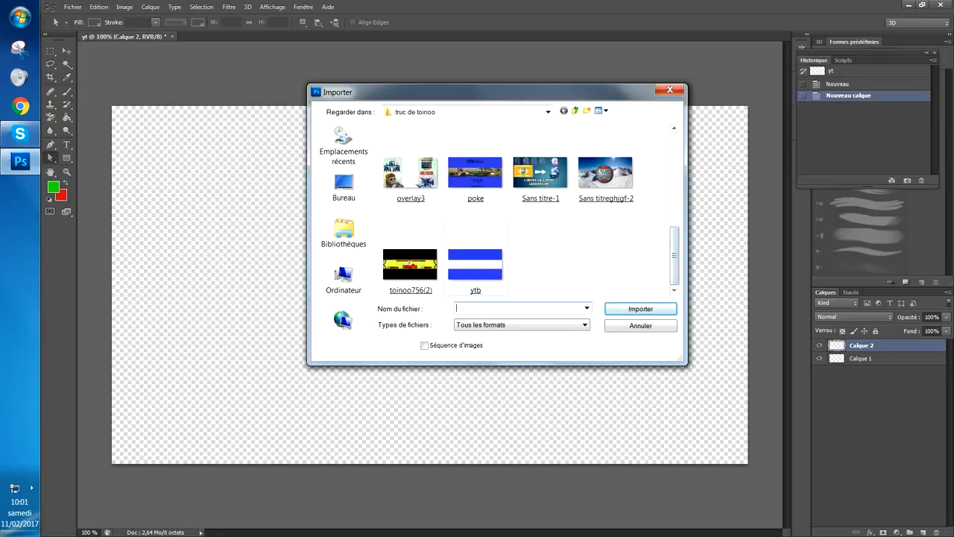
pyautogui.click(476, 261)
pyautogui.press('Return')
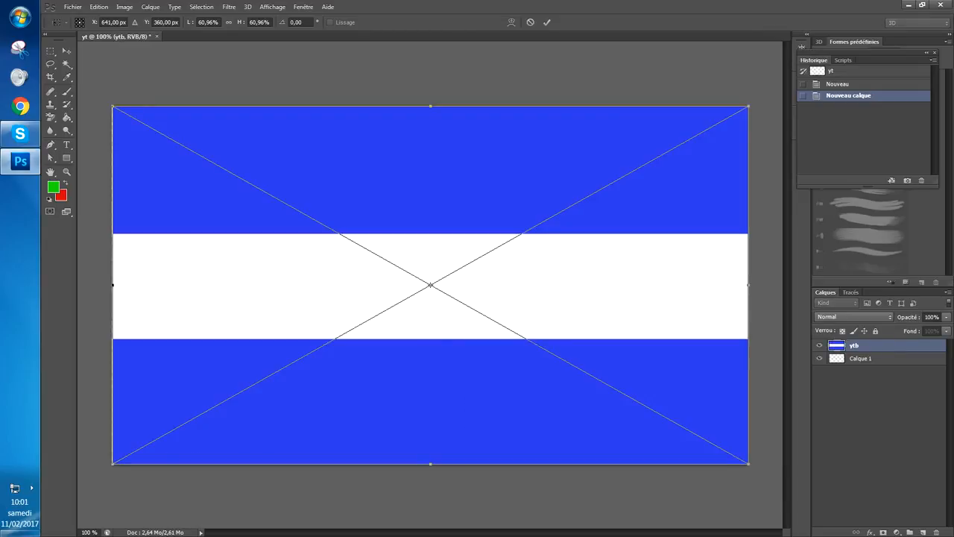
pyautogui.click(50, 157)
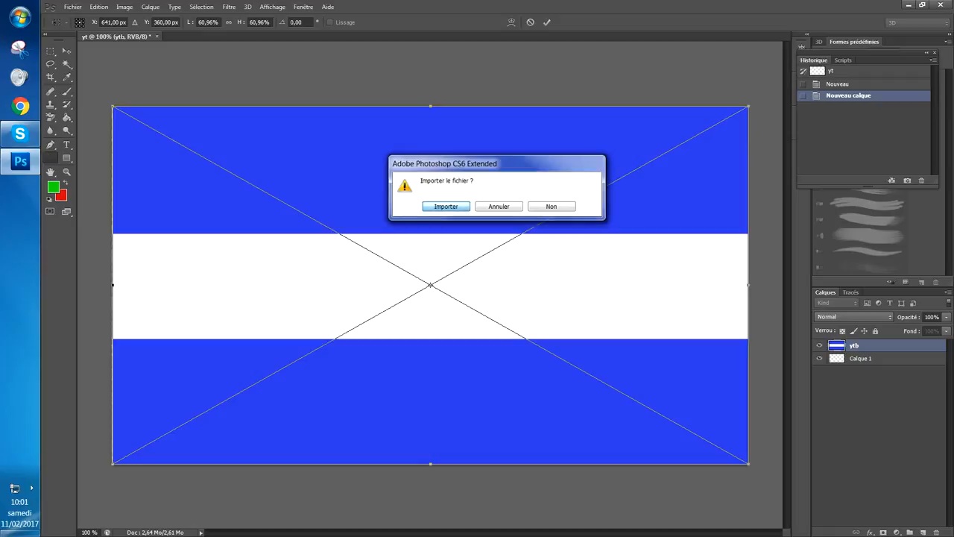
pyautogui.press('Return')
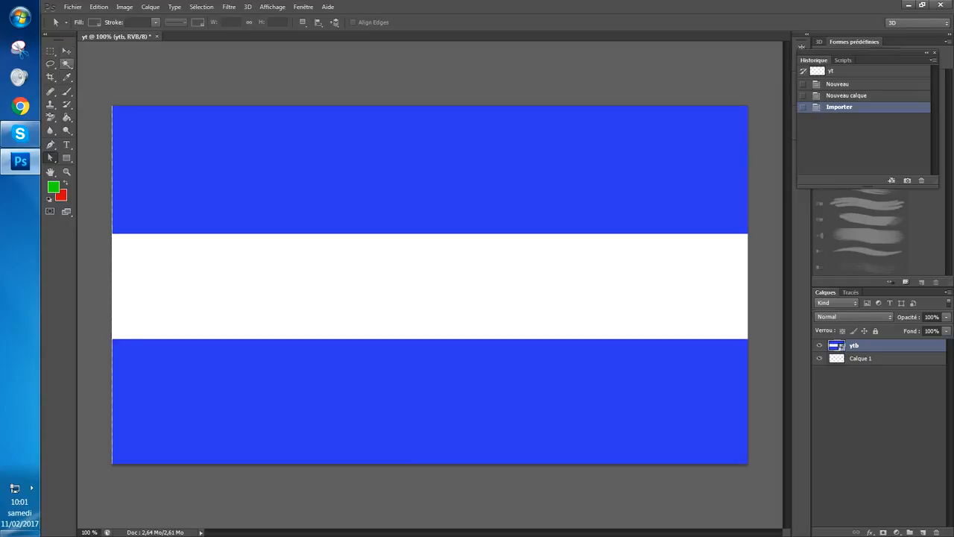
# - Rasterize the placed ytb layer so that its pixels can be edited with the Magic Wand
pyautogui.click(66, 64)
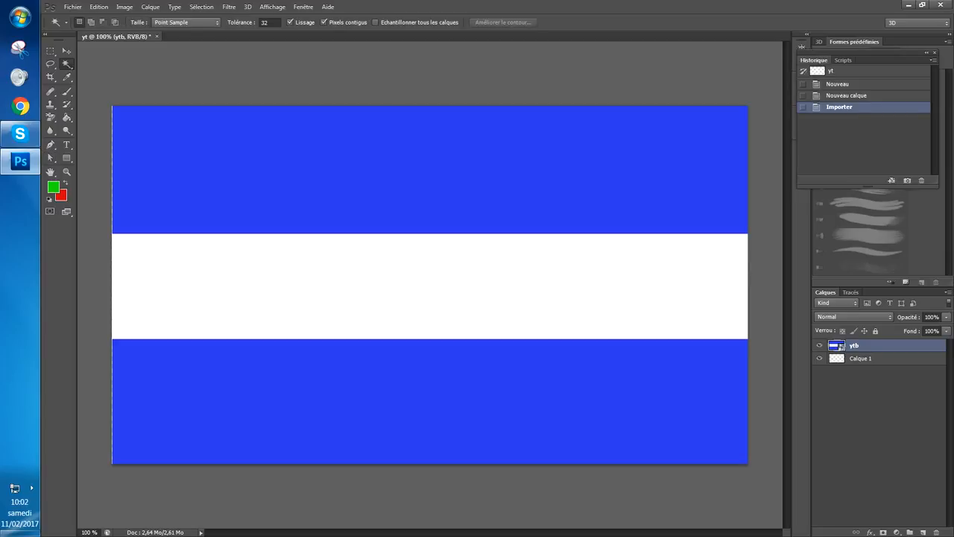
pyautogui.rightClick(857, 345)
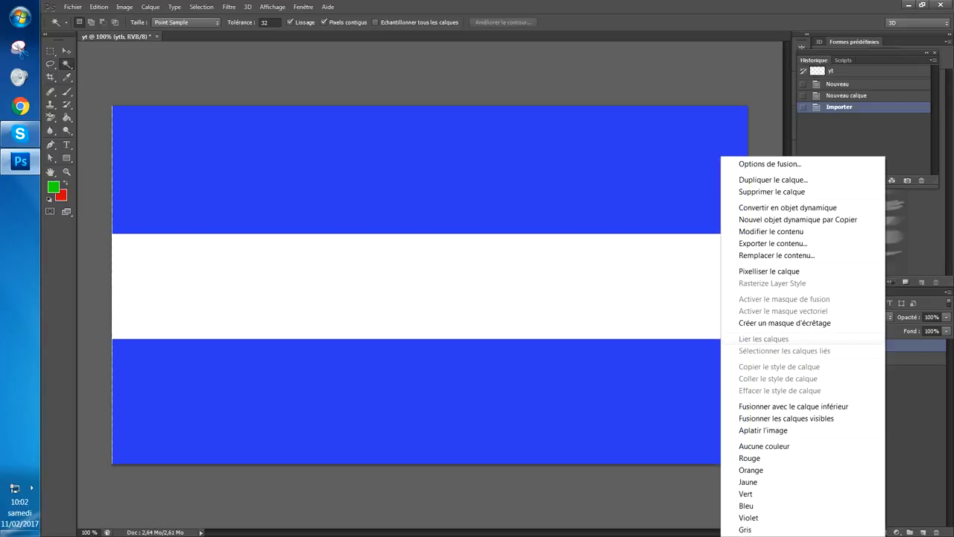
pyautogui.click(769, 270)
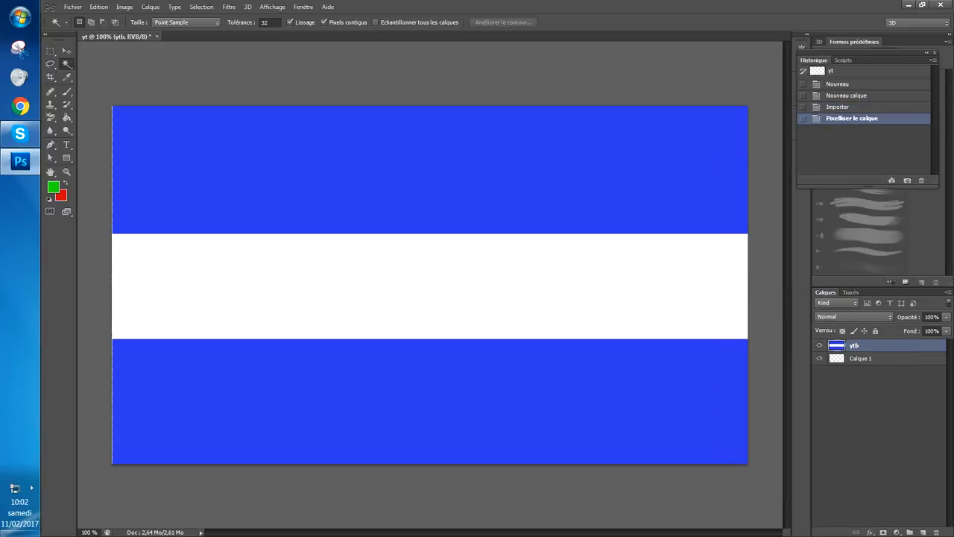
# - Select the white middle band of the ytb layer with the Magic Wand, erase it and deselect
pyautogui.click(429, 286)
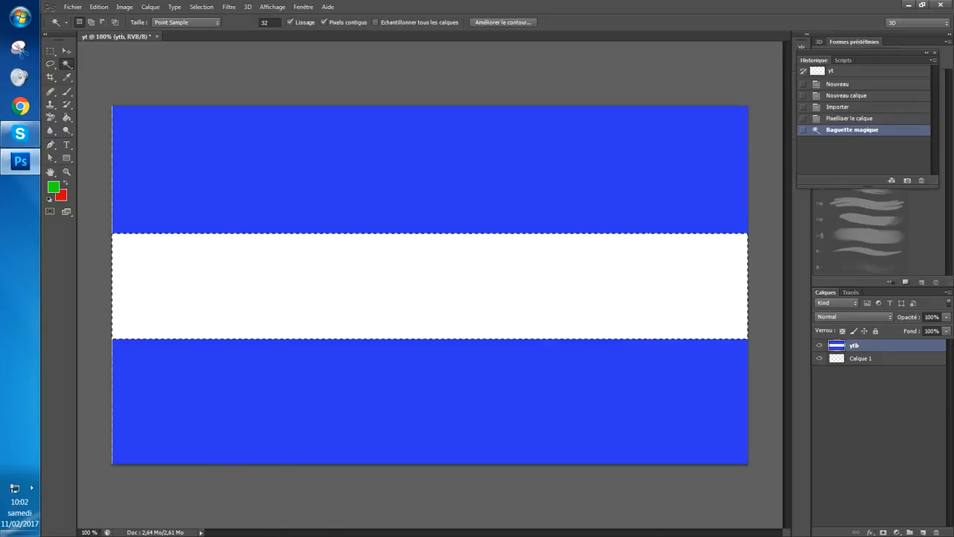
pyautogui.press('Delete')
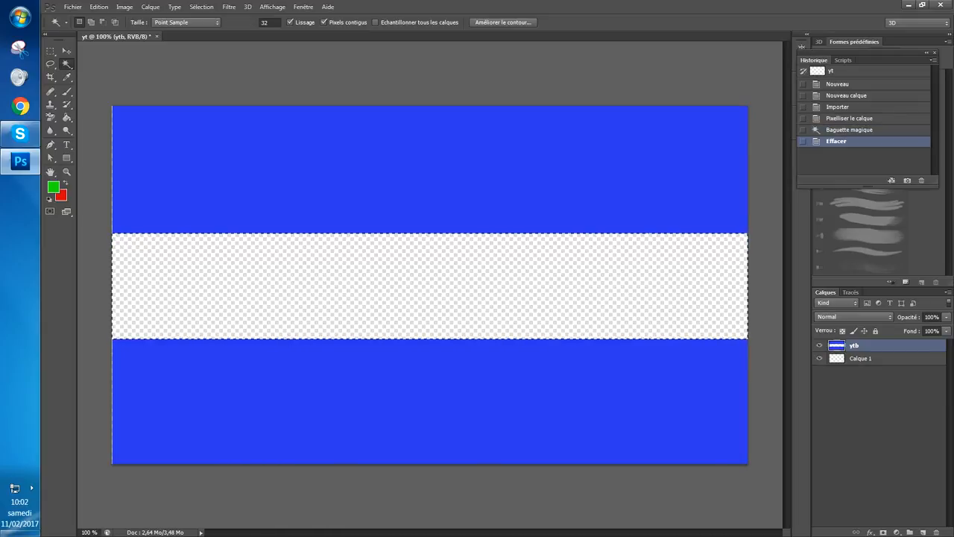
pyautogui.hotkey('ctrl', 'd')
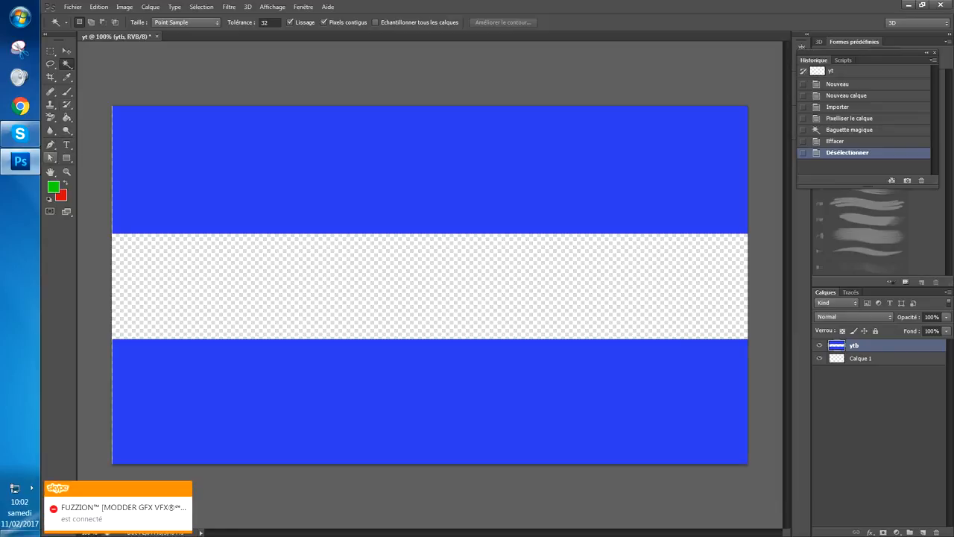
pyautogui.click(50, 158)
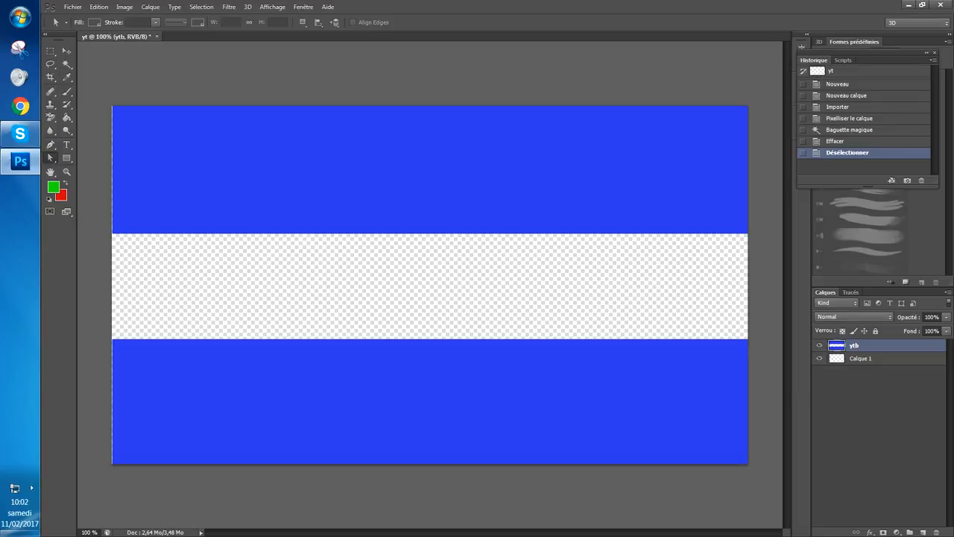
# - Fill Calque 1 with the green foreground colour using the Paint Bucket, and check the fill by briefly hiding the ytb layer
pyautogui.click(880, 357)
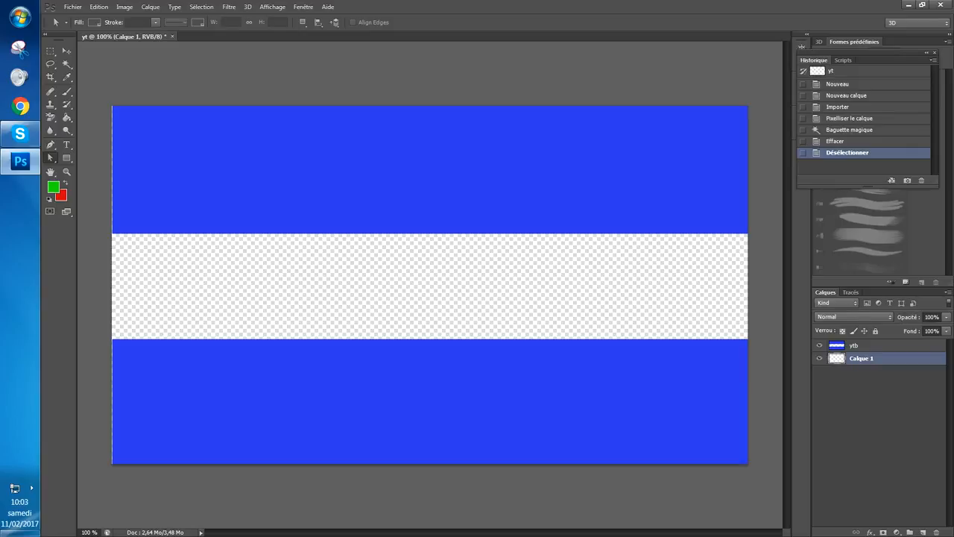
pyautogui.click(67, 117)
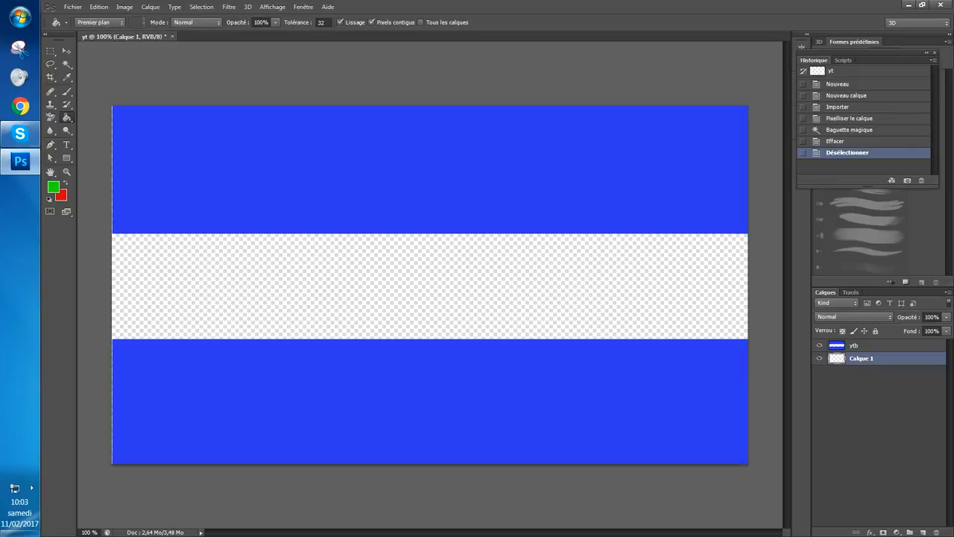
pyautogui.click(429, 286)
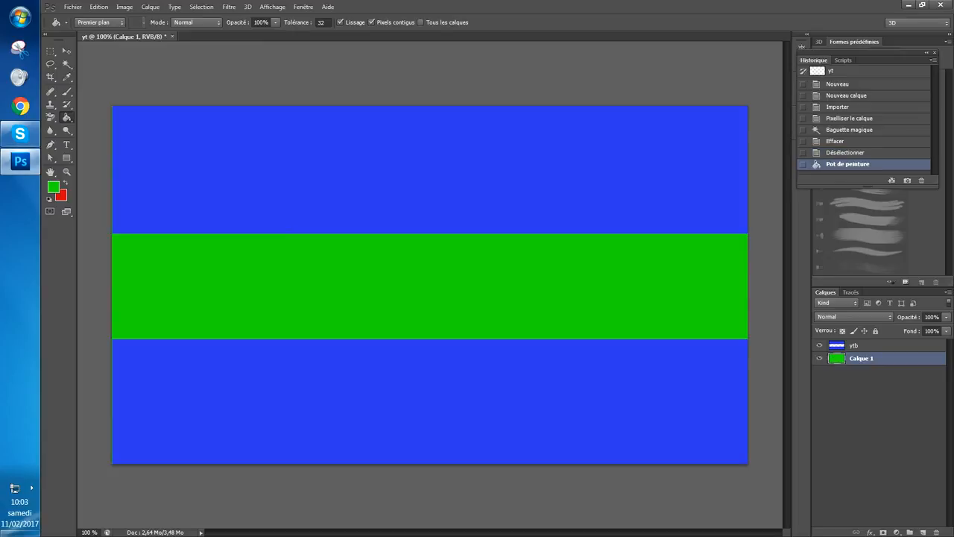
pyautogui.click(50, 157)
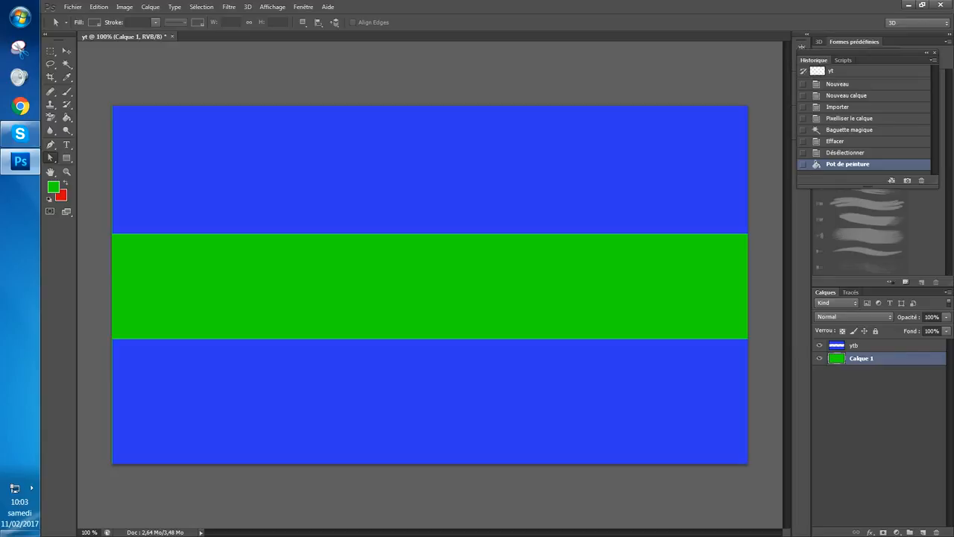
pyautogui.click(819, 345)
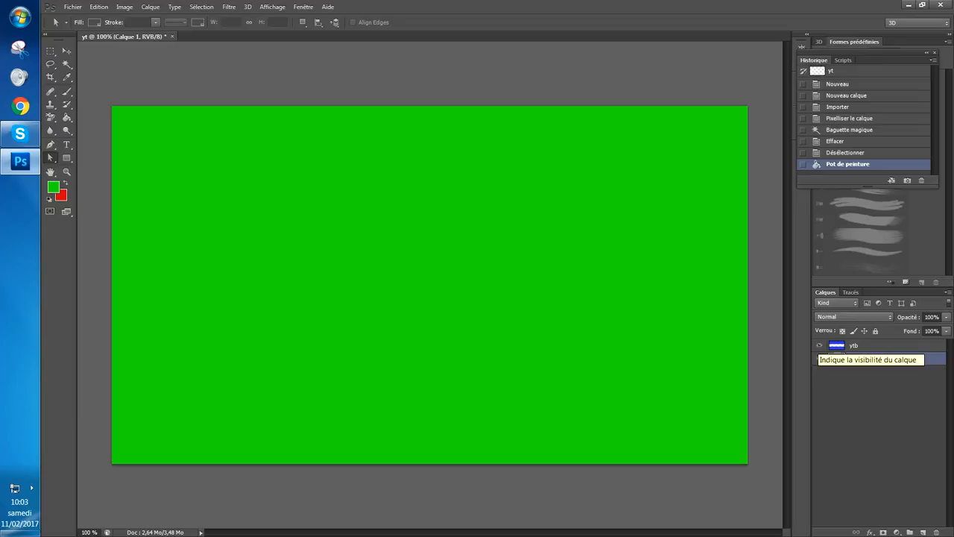
pyautogui.click(819, 345)
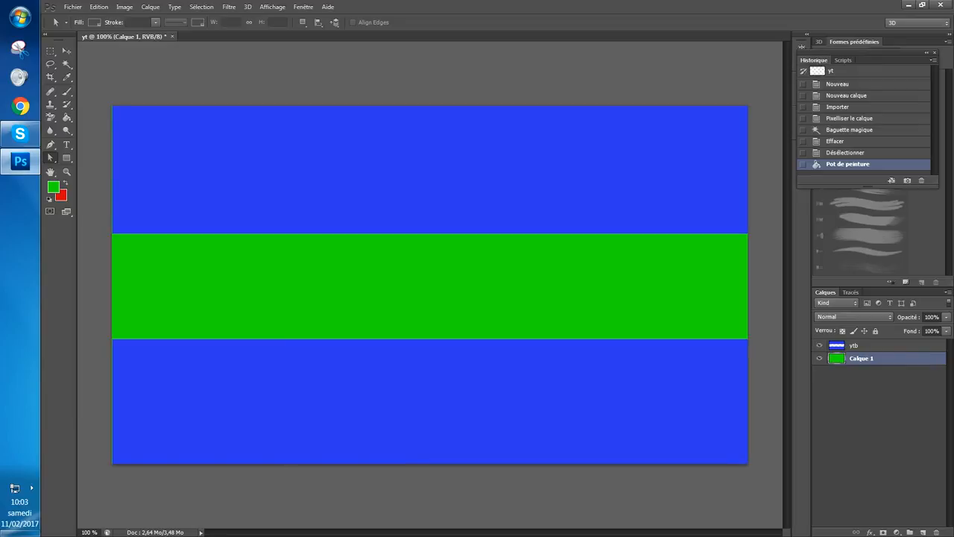
# - Place the Facebook_like_thumb image from the truc de toinoo folder above the ytb layer
pyautogui.click(872, 345)
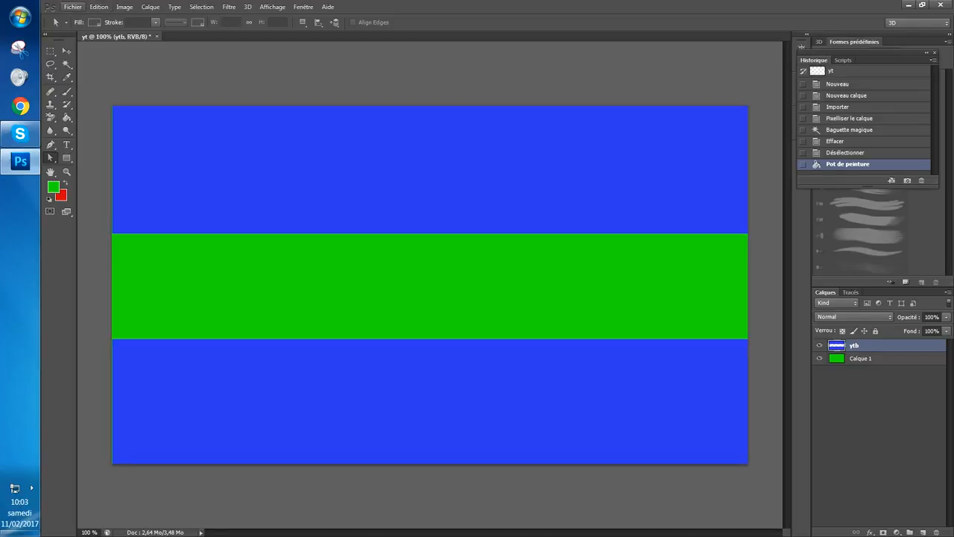
pyautogui.click(73, 7)
pyautogui.moveTo(98, 7)
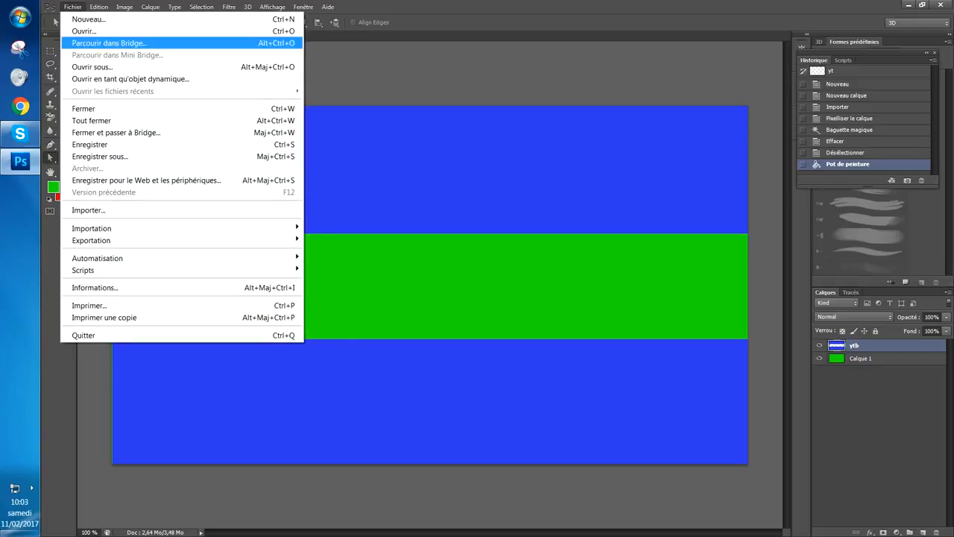
pyautogui.click(88, 209)
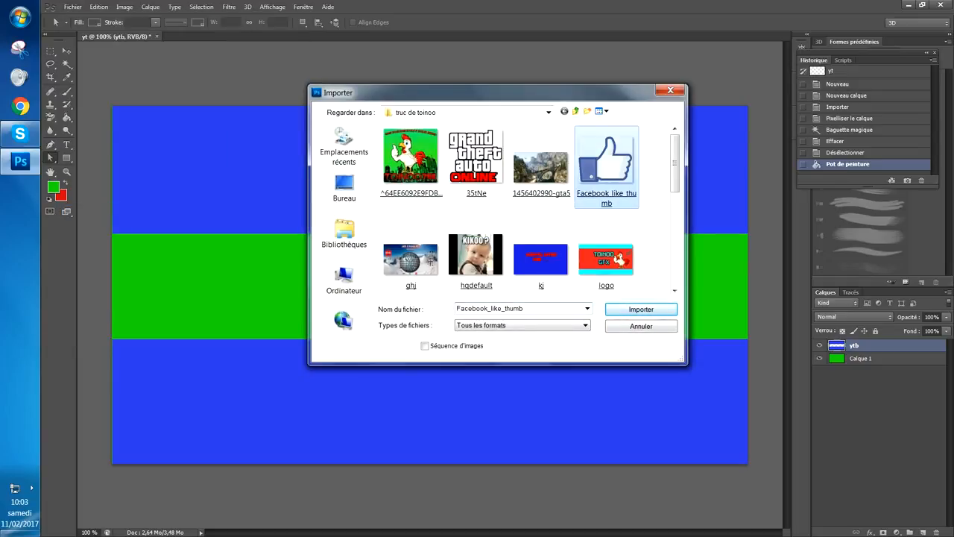
pyautogui.click(606, 164)
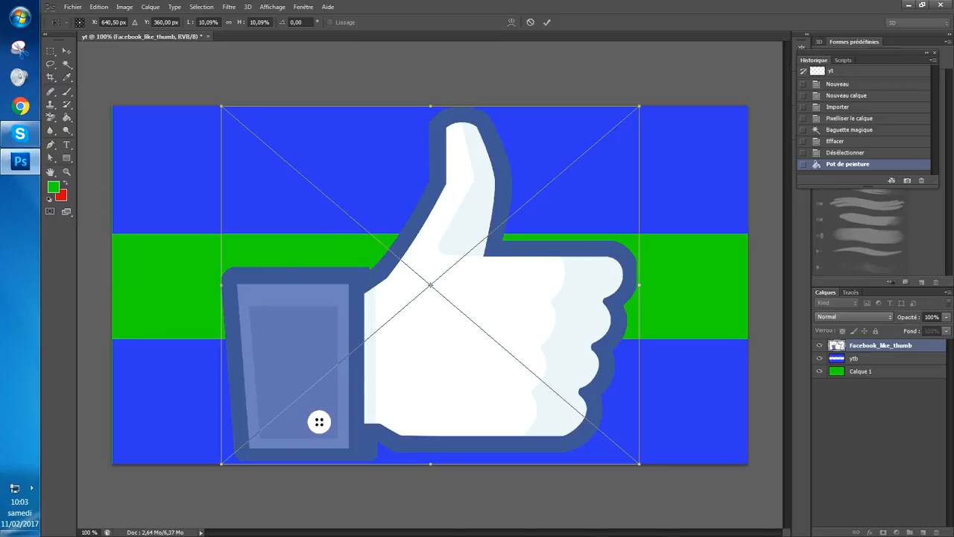
# - Shrink the thumb image to about 0.60% by 0.87%, place it near X 1223, Y 430 px at the green band's right end, and commit it
pyautogui.moveTo(639, 106); pyautogui.dragTo(279, 414)
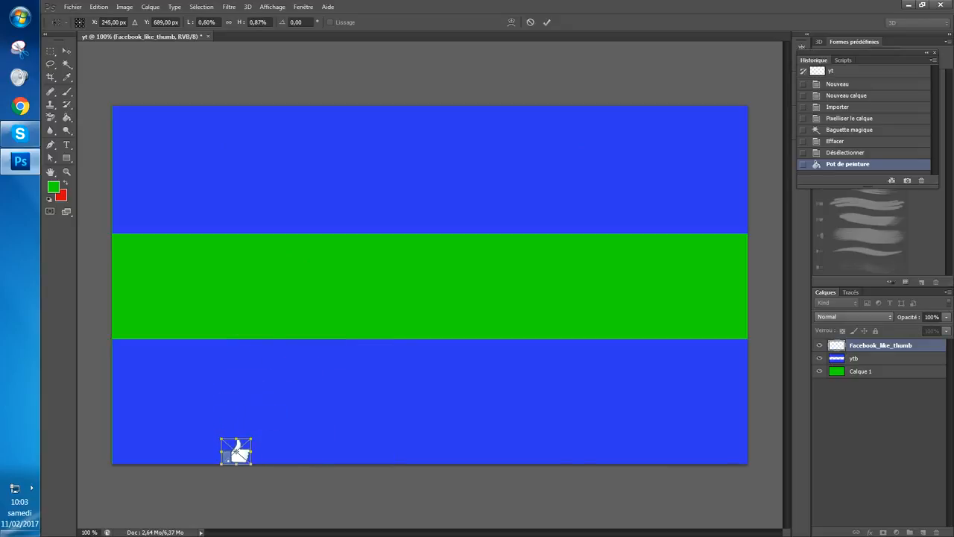
pyautogui.moveTo(236, 445); pyautogui.dragTo(710, 322)
pyautogui.moveTo(723, 320); pyautogui.dragTo(720, 316)
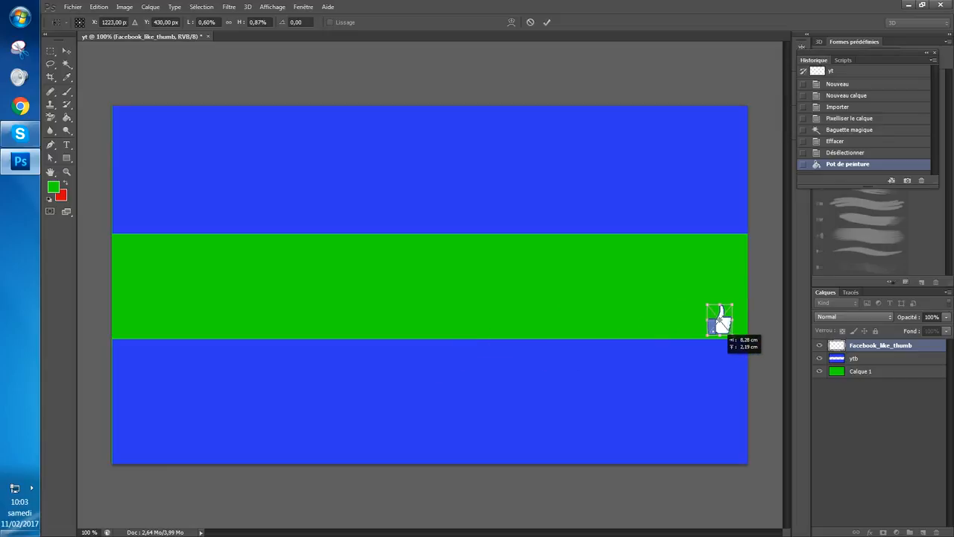
pyautogui.click(49, 158)
pyautogui.press('Return')
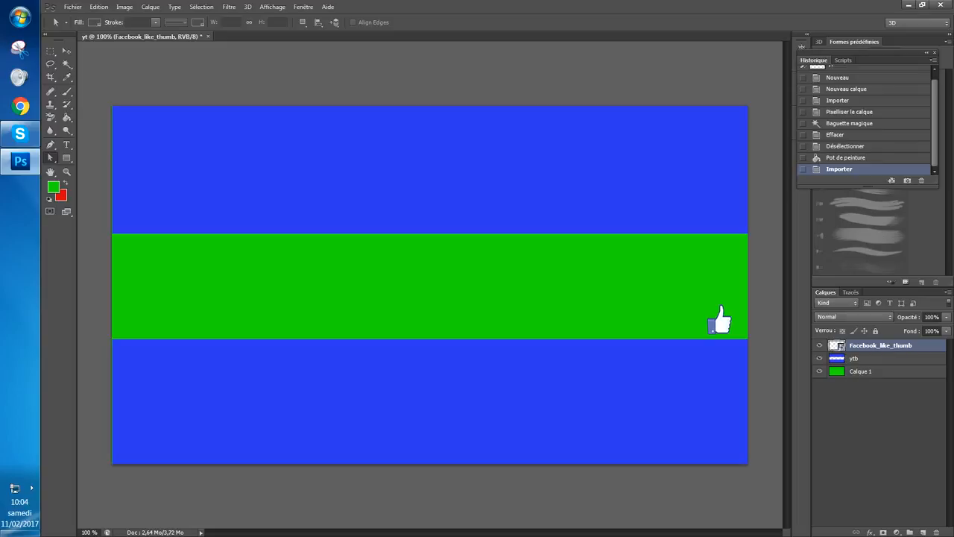
# - Duplicate the Facebook_like_thumb layer within the yt document and activate the Move tool for the copy
pyautogui.rightClick(890, 345)
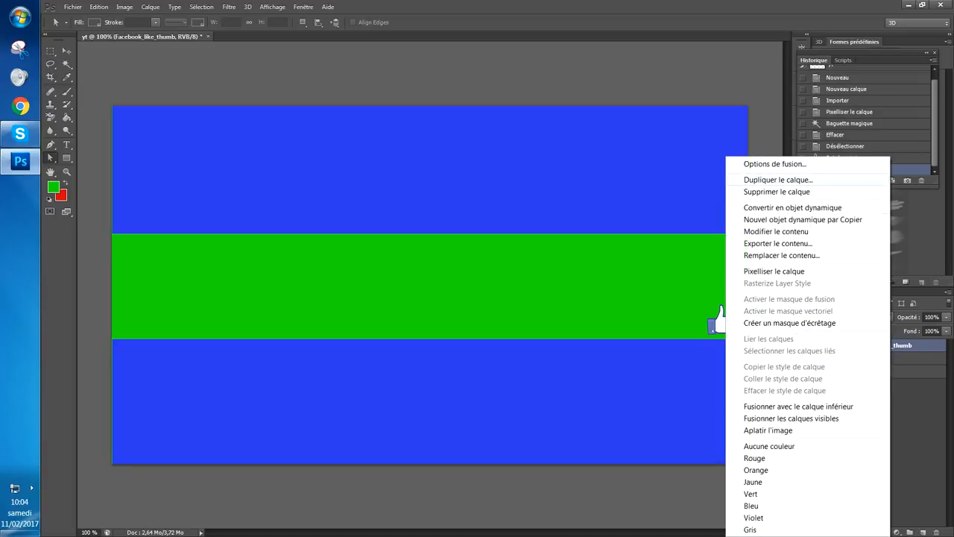
pyautogui.click(778, 180)
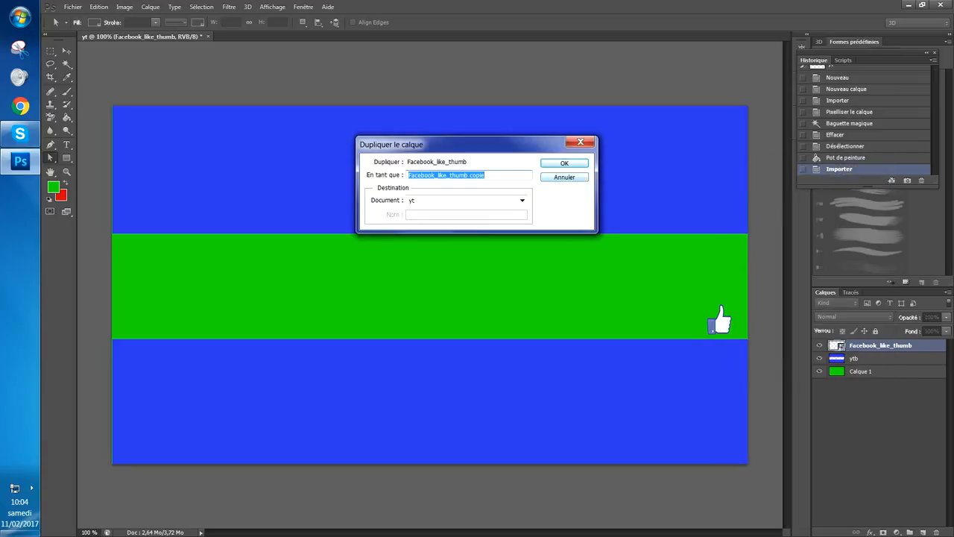
pyautogui.press('Return')
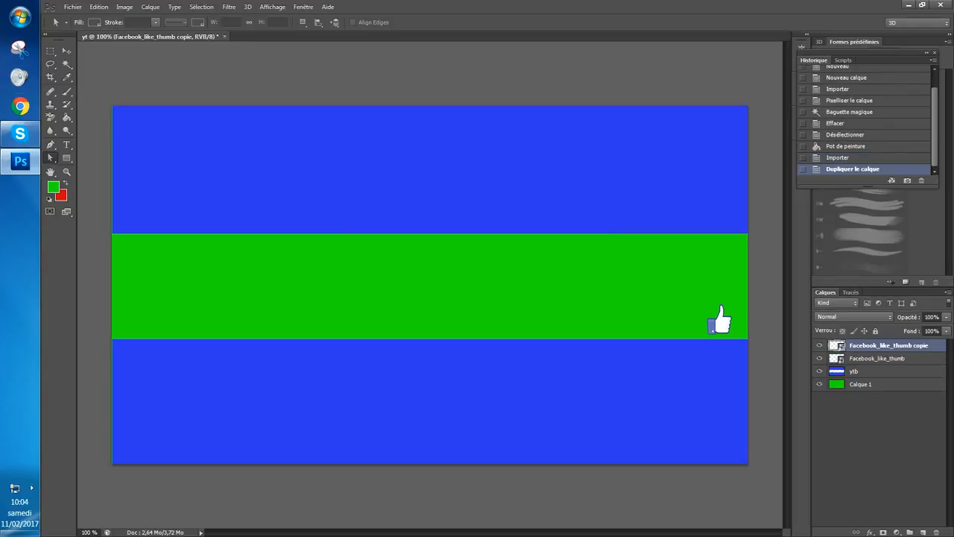
pyautogui.click(67, 51)
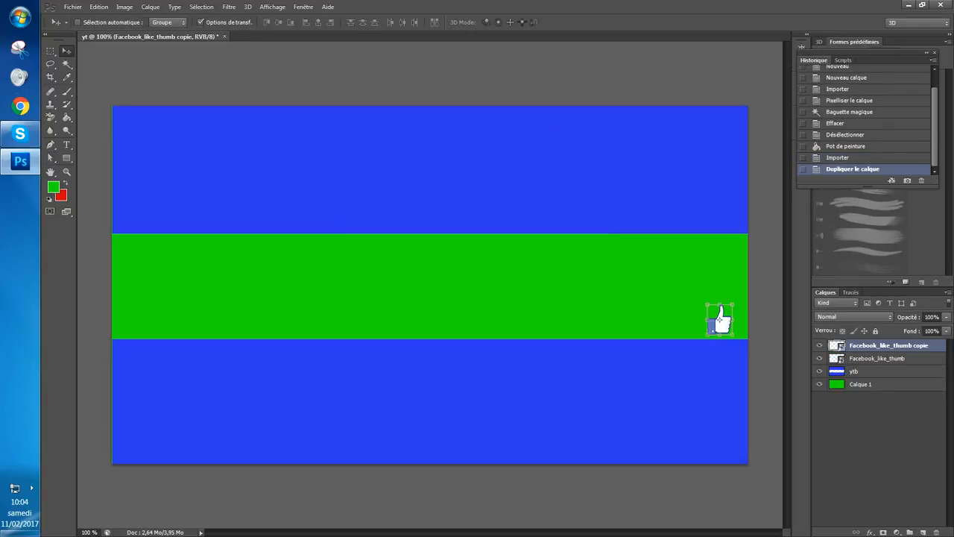
# - Move the thumb copy to the green band's left end, near X 39, Y 430 px, flip it horizontally, and commit the transformation
pyautogui.moveTo(370, 296); pyautogui.dragTo(63, 297)
pyautogui.moveTo(719, 319); pyautogui.dragTo(131, 318)
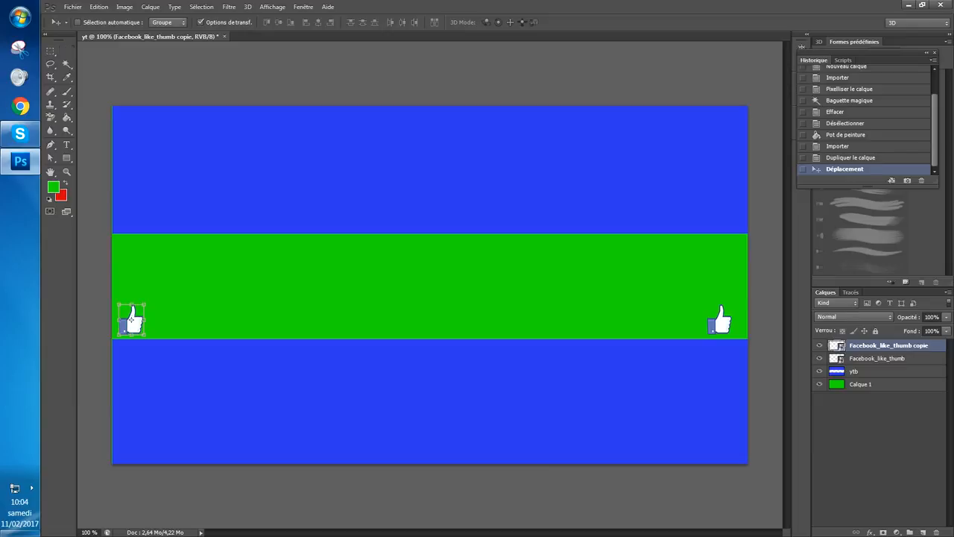
pyautogui.hotkey('ctrl', 't')
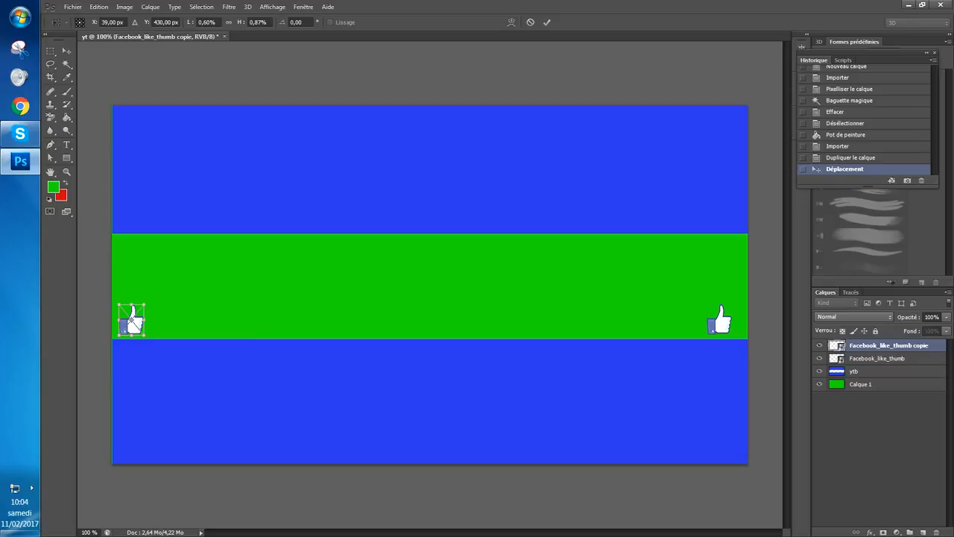
pyautogui.rightClick(129, 320)
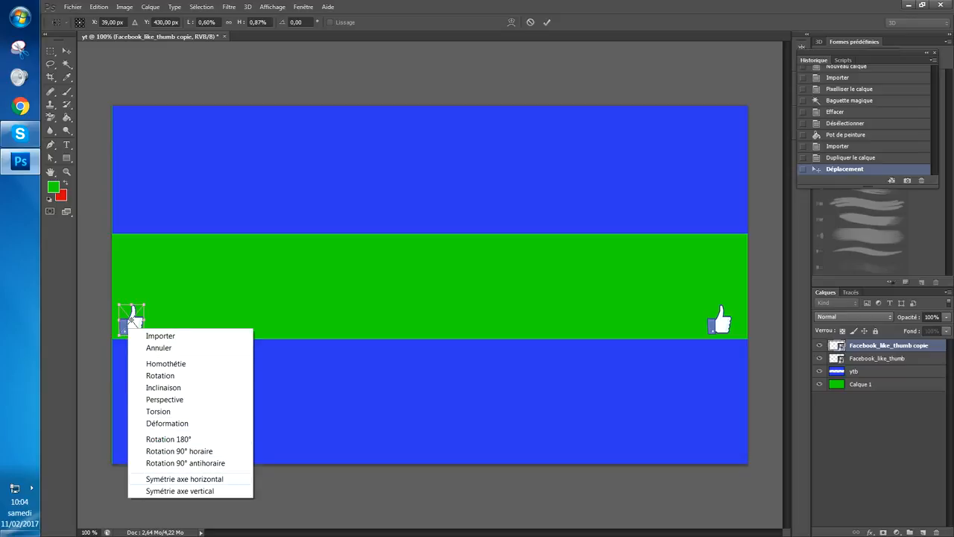
pyautogui.click(184, 478)
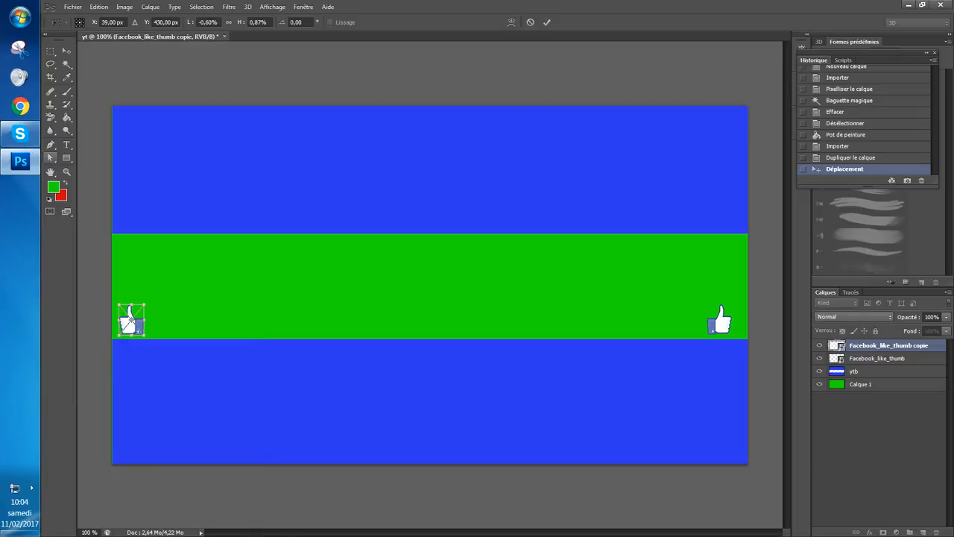
pyautogui.click(50, 157)
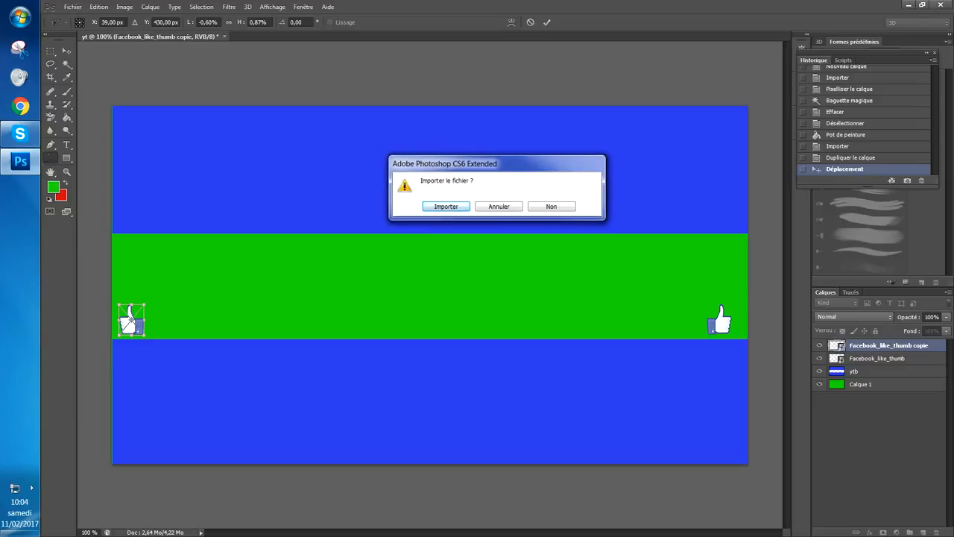
pyautogui.press('Return')
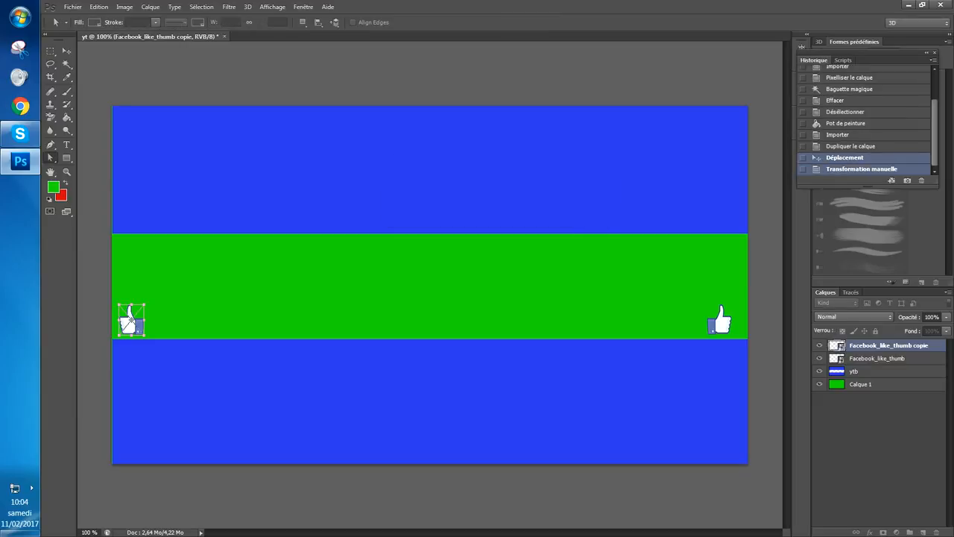
pyautogui.click(50, 63)
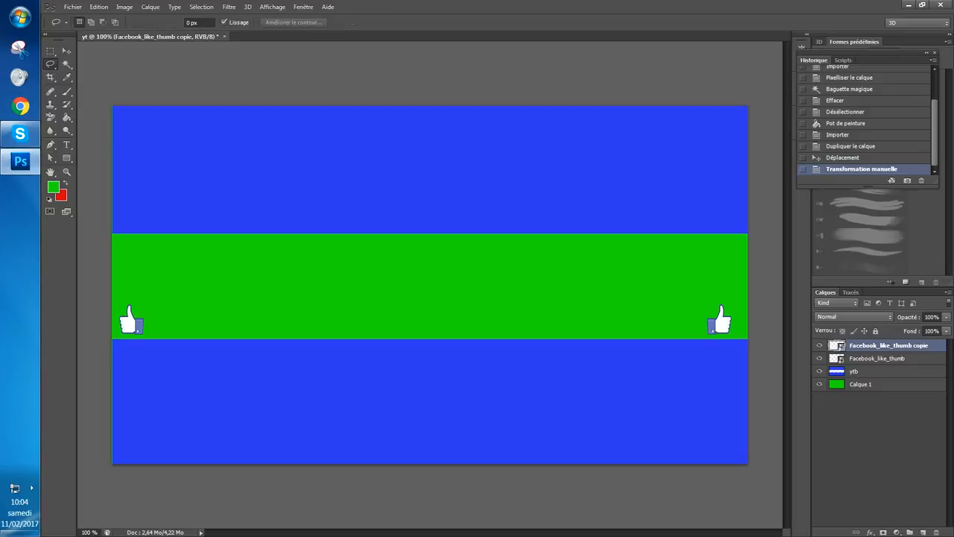
pyautogui.moveTo(363, 141)
pyautogui.mouseDown()
pyautogui.moveTo(460, 249)
pyautogui.moveTo(441, 175)
pyautogui.moveTo(358, 143)
pyautogui.mouseUp()
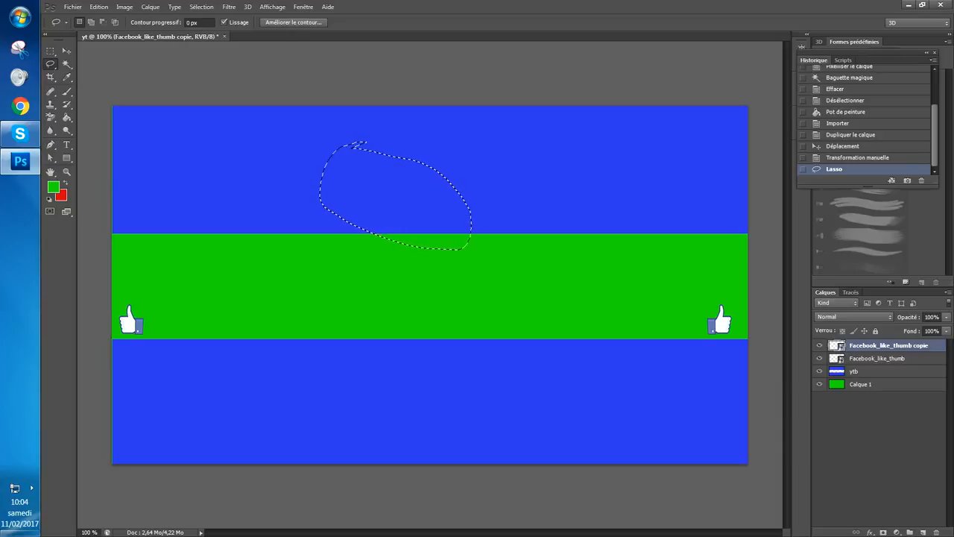
pyautogui.hotkey('ctrl', 'z')
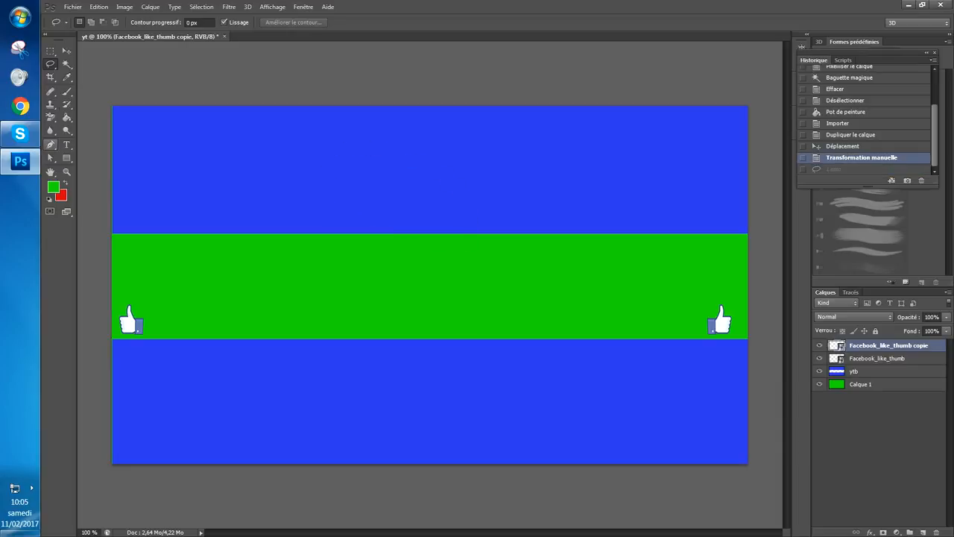
pyautogui.click(50, 158)
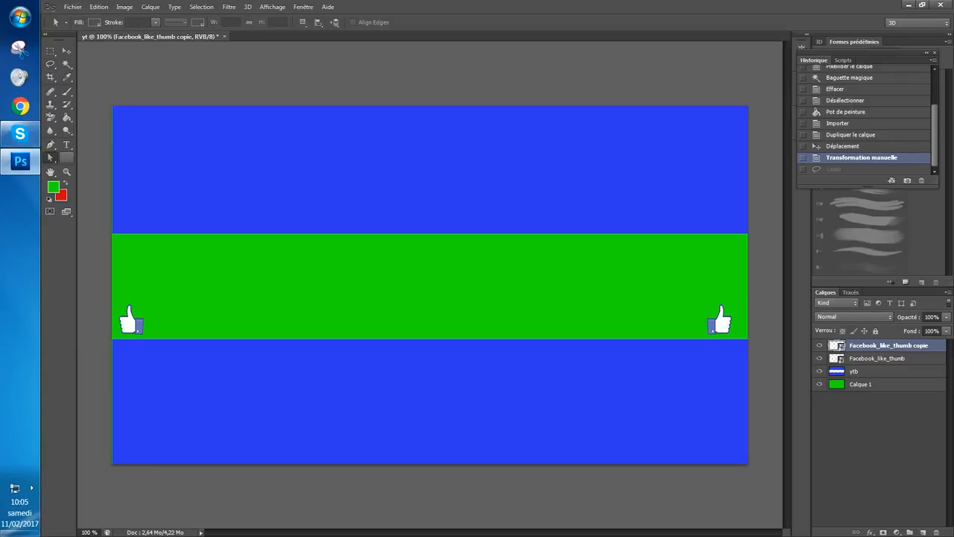
# - Add a text box reading TOINOO in 24 pt GROBOLD on the green band and shift it towards the band's centre
pyautogui.click(67, 144)
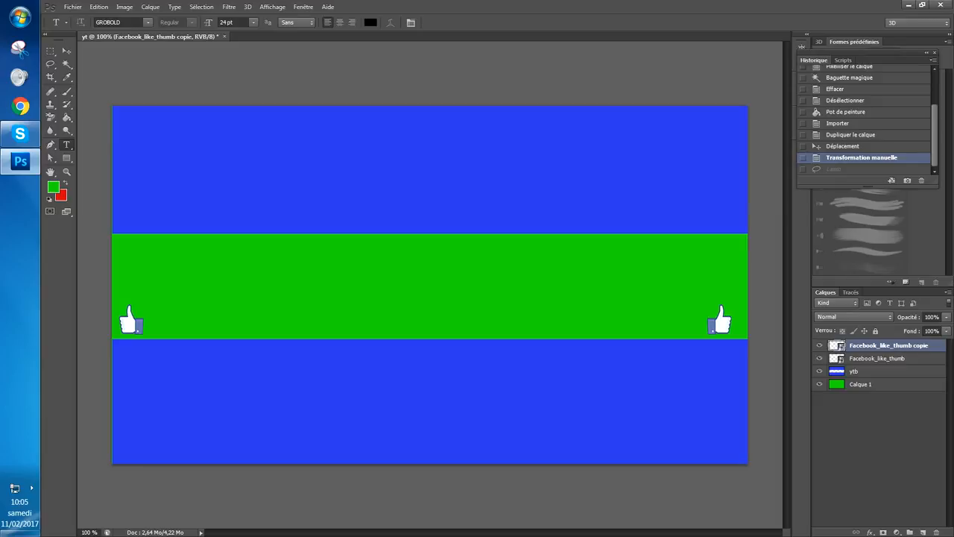
pyautogui.moveTo(275, 262); pyautogui.dragTo(627, 333)
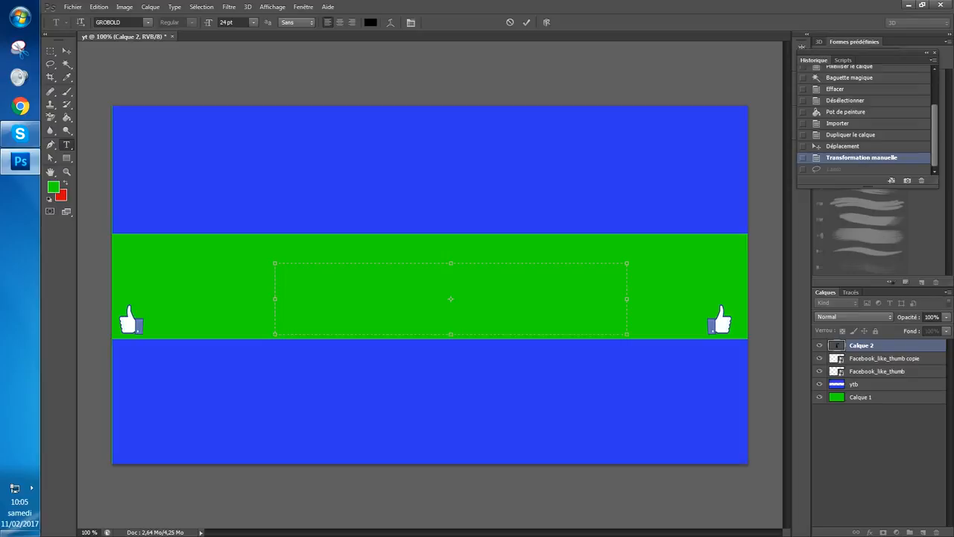
pyautogui.write('TOINOO')
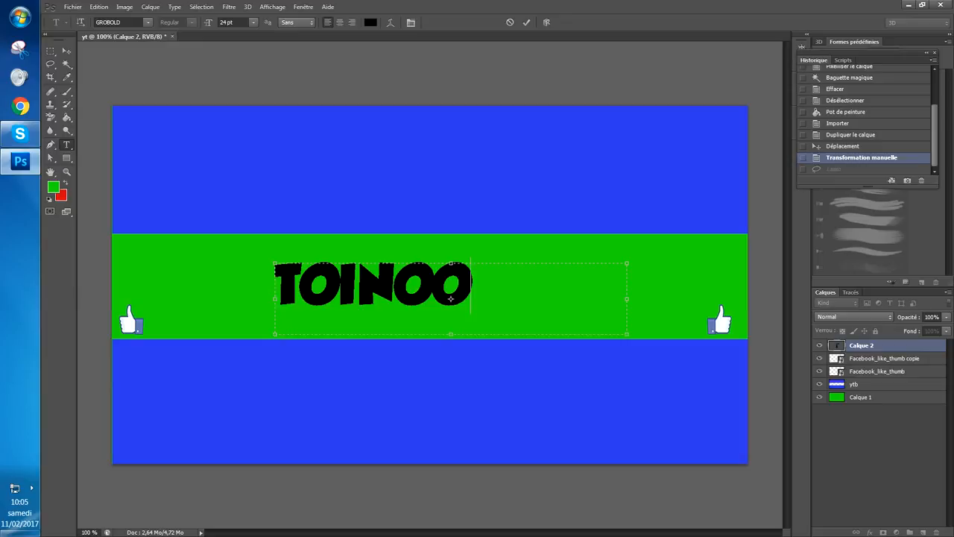
pyautogui.moveTo(450, 298); pyautogui.dragTo(493, 308)
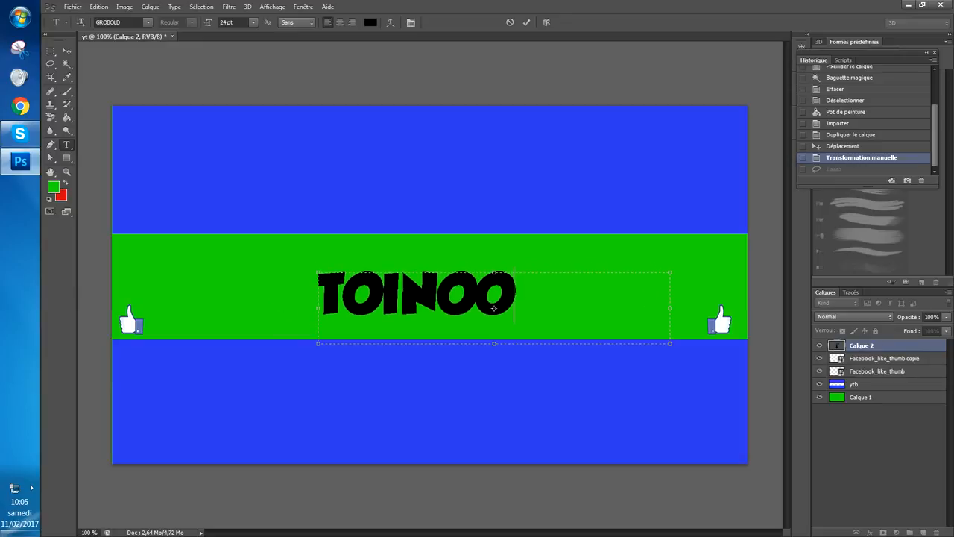
# - Set the whole TOINOO text to 26 pt and commit the text edit
pyautogui.hotkey('ctrl', 'a')
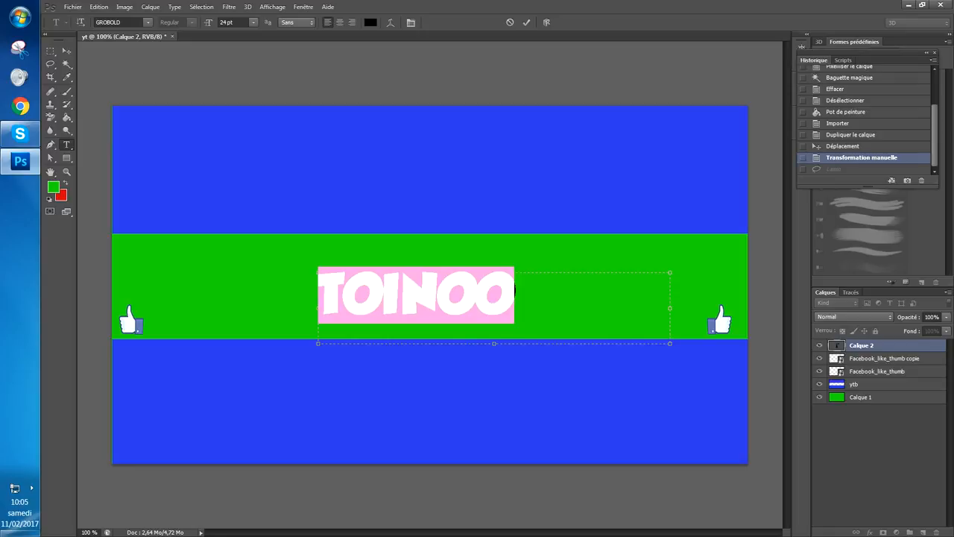
pyautogui.click(253, 22)
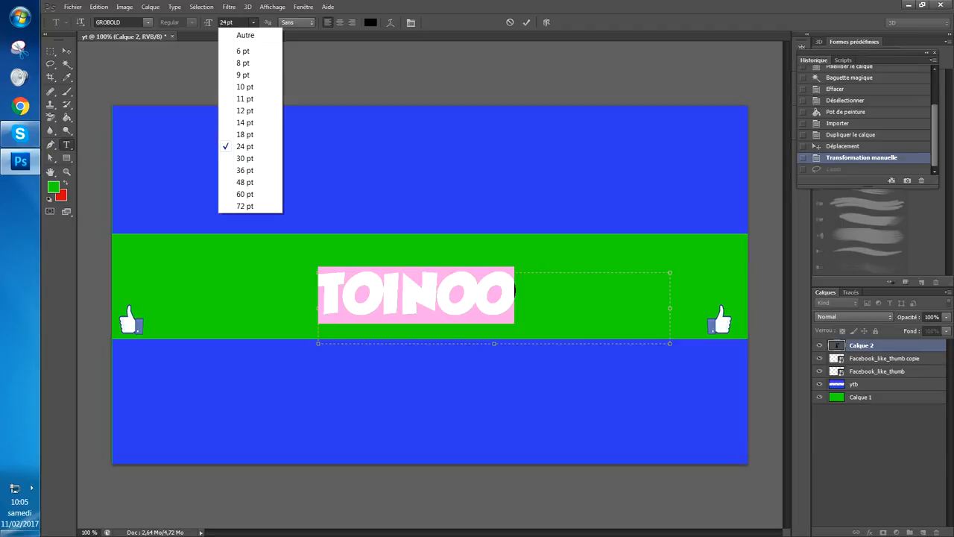
pyautogui.press('Escape')
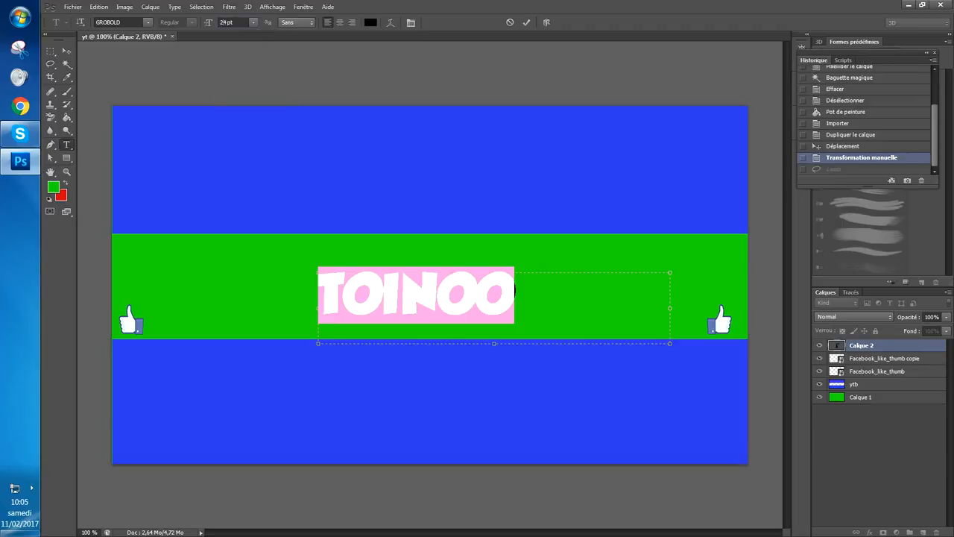
pyautogui.write('28')
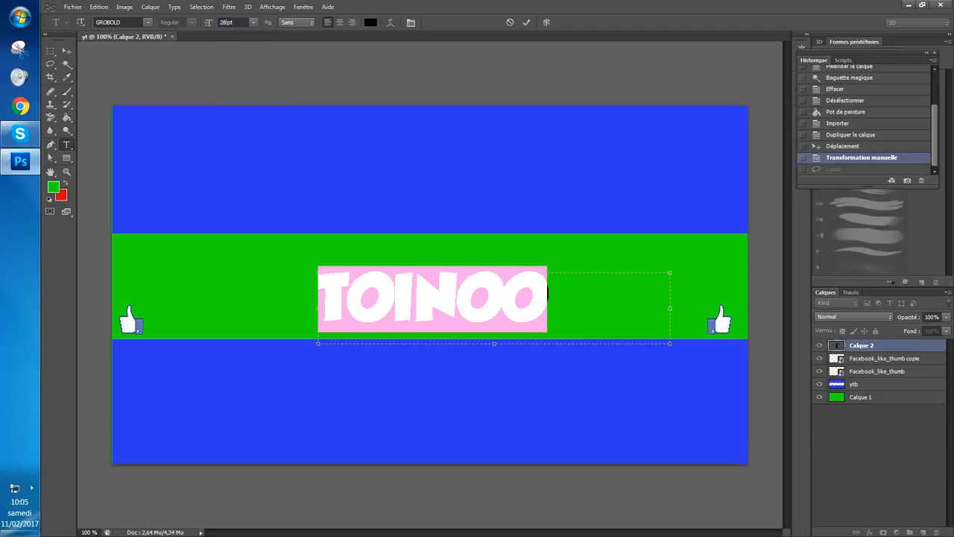
pyautogui.write('26')
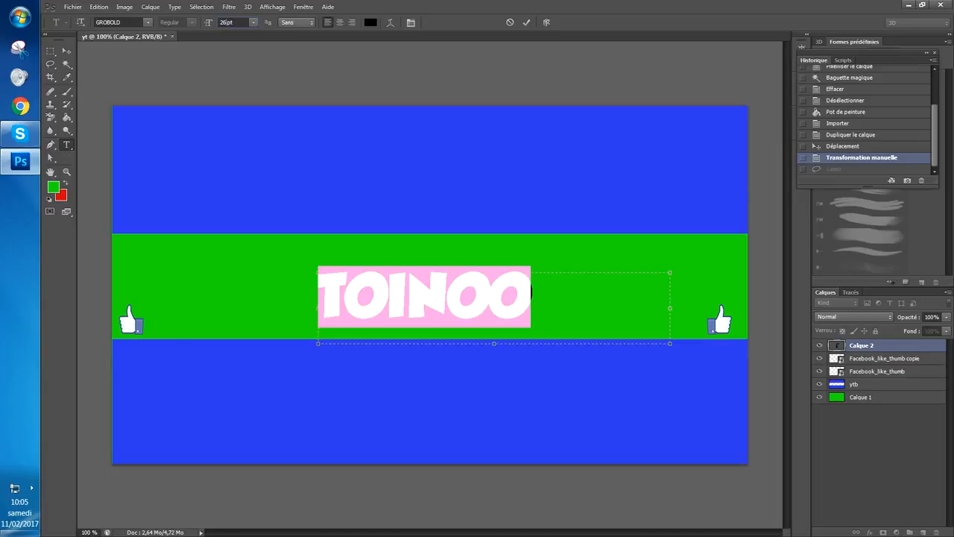
pyautogui.click(49, 157)
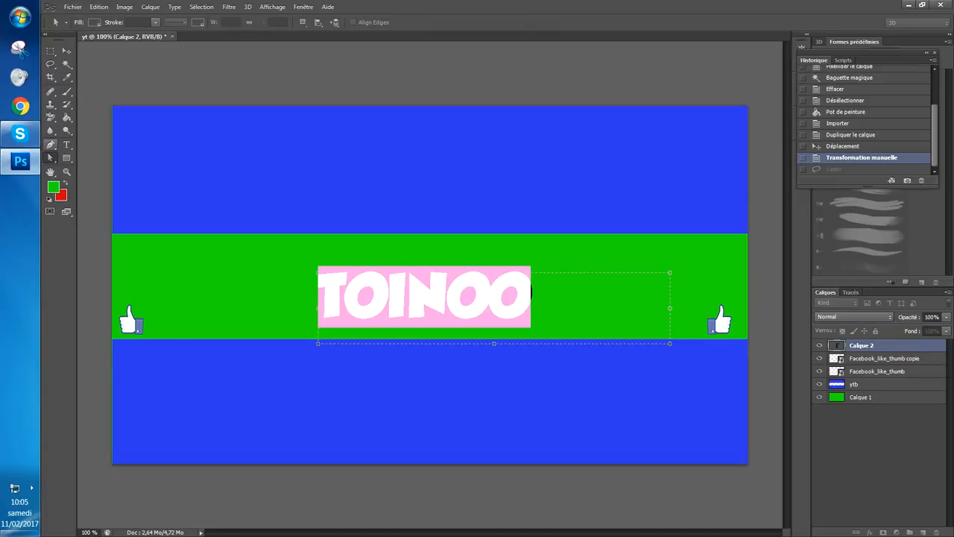
pyautogui.click(49, 145)
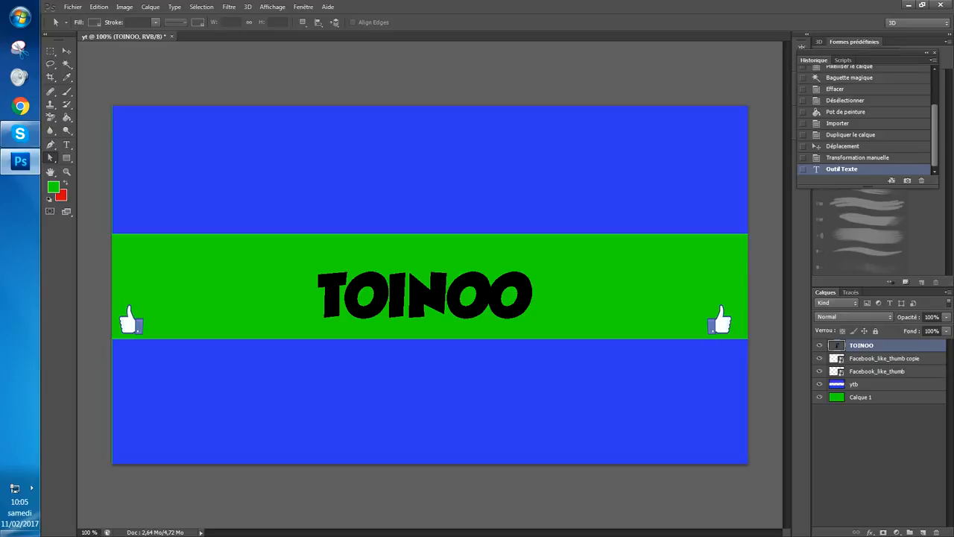
# - Add a 3 px black outside stroke (Contour) to the TOINOO layer through its blending options
pyautogui.rightClick(864, 348)
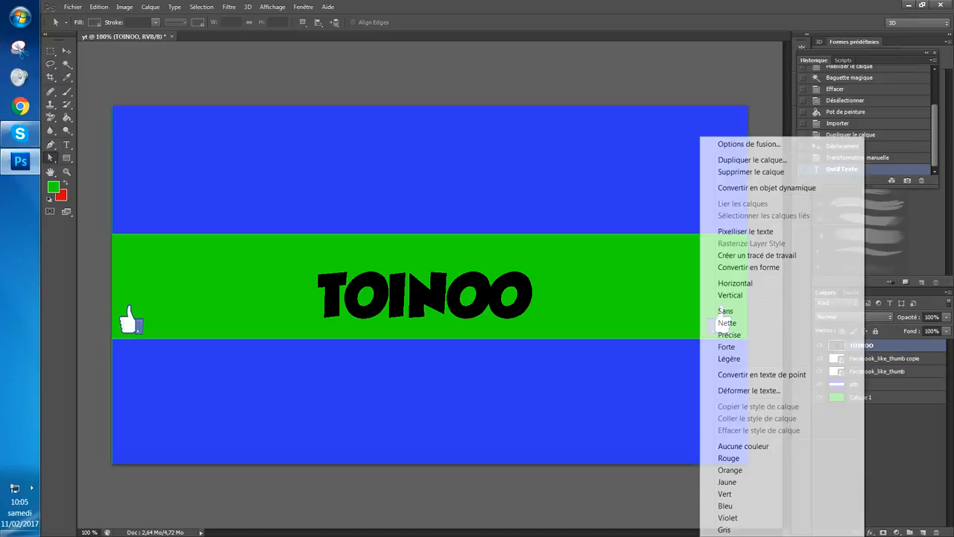
pyautogui.click(748, 144)
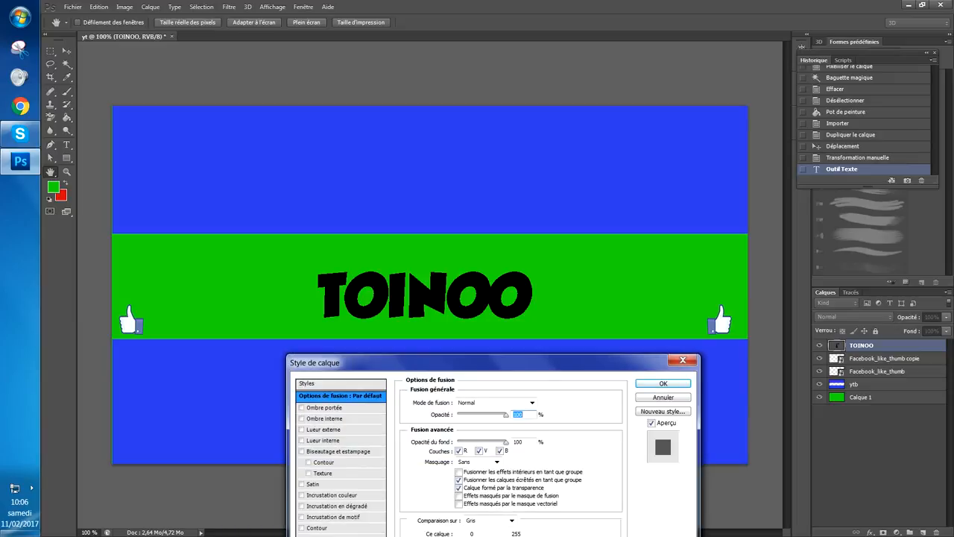
pyautogui.moveTo(373, 363); pyautogui.dragTo(420, 249)
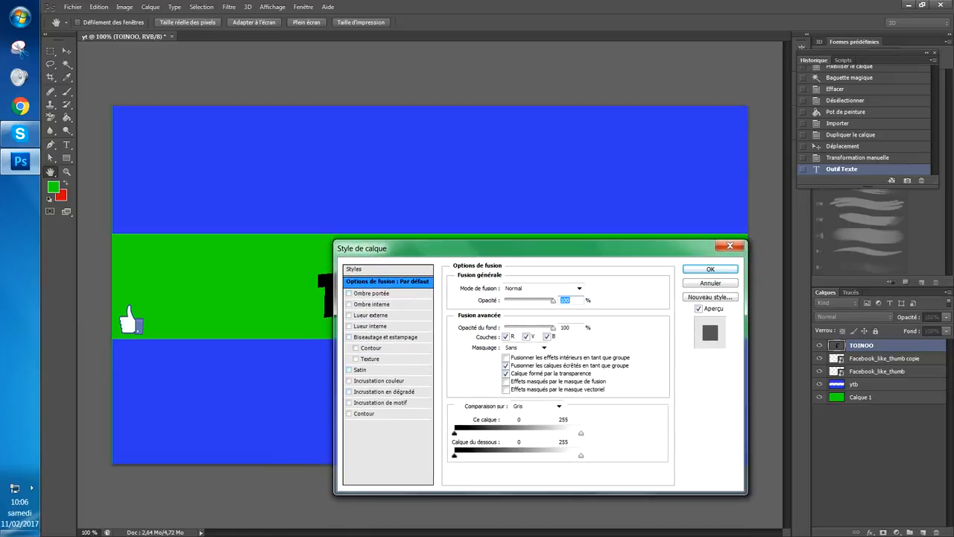
pyautogui.click(364, 412)
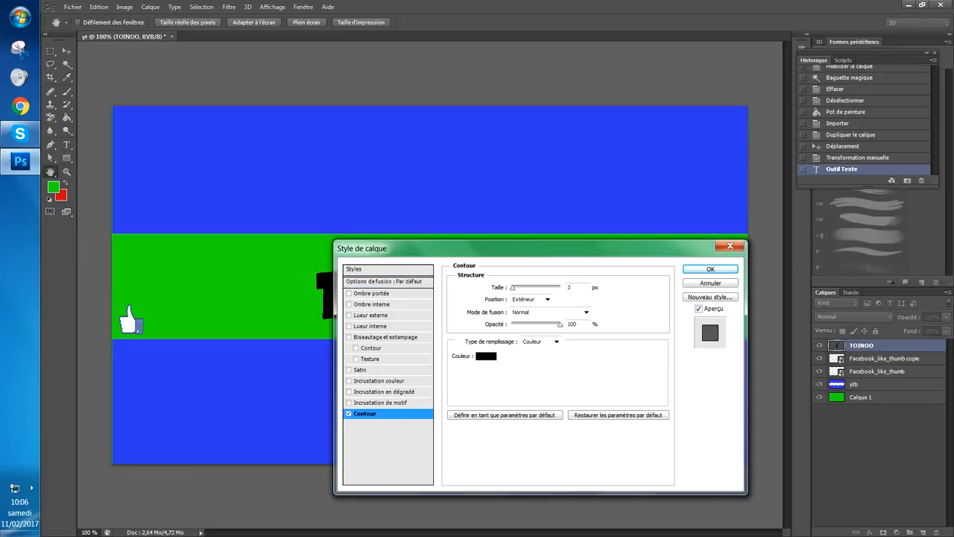
pyautogui.moveTo(403, 248); pyautogui.dragTo(472, 321)
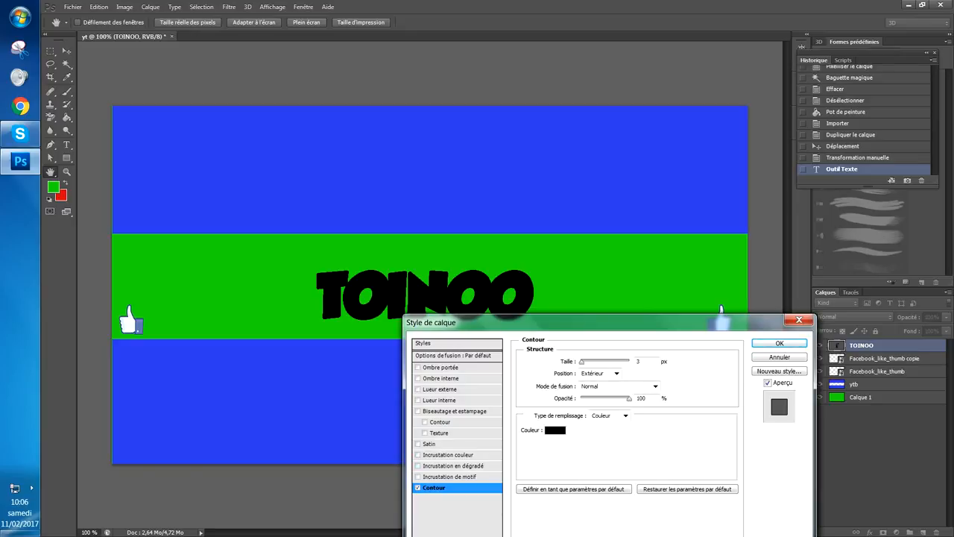
# - Enable a red colour overlay and a gradient overlay on the TOINOO text, lowering the colour overlay's opacity to about 39%
pyautogui.click(418, 454)
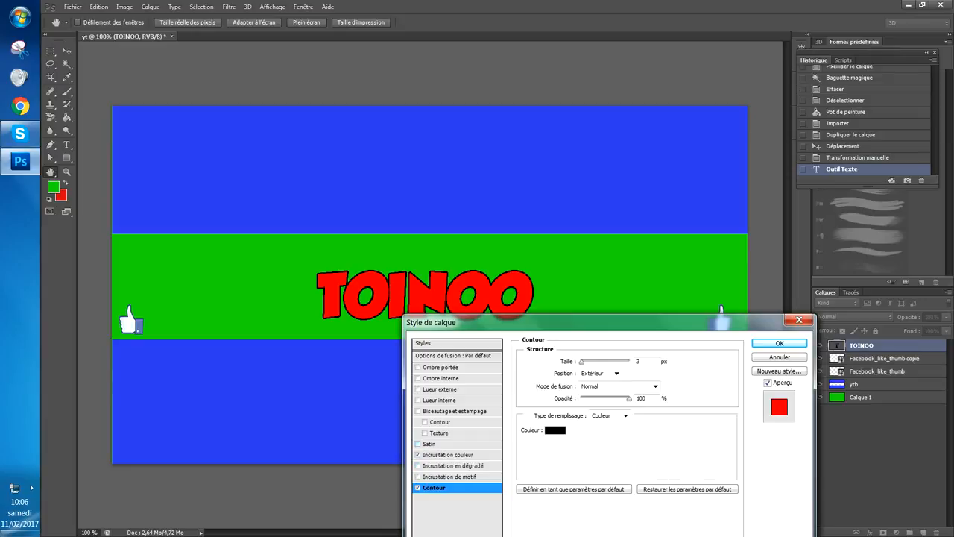
pyautogui.click(451, 454)
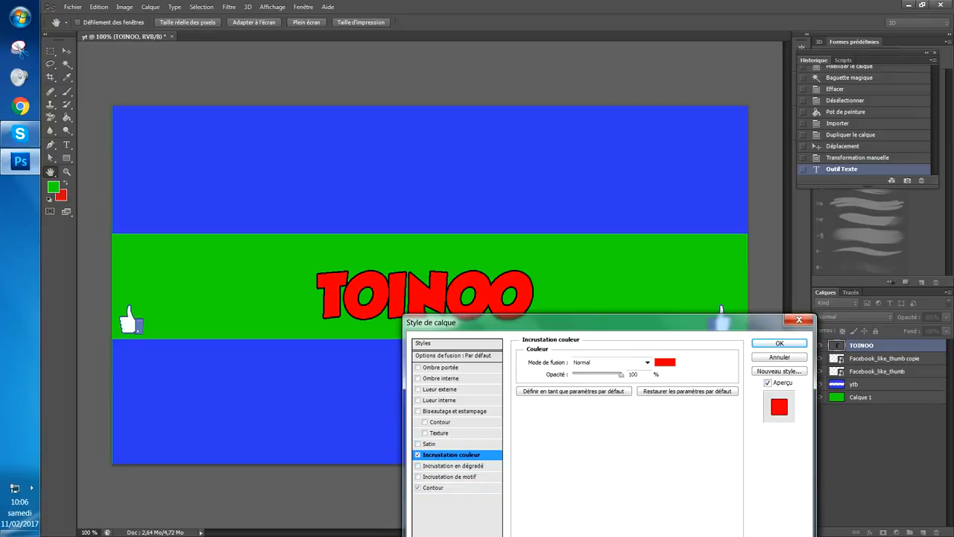
pyautogui.click(418, 465)
pyautogui.moveTo(621, 374); pyautogui.dragTo(591, 374)
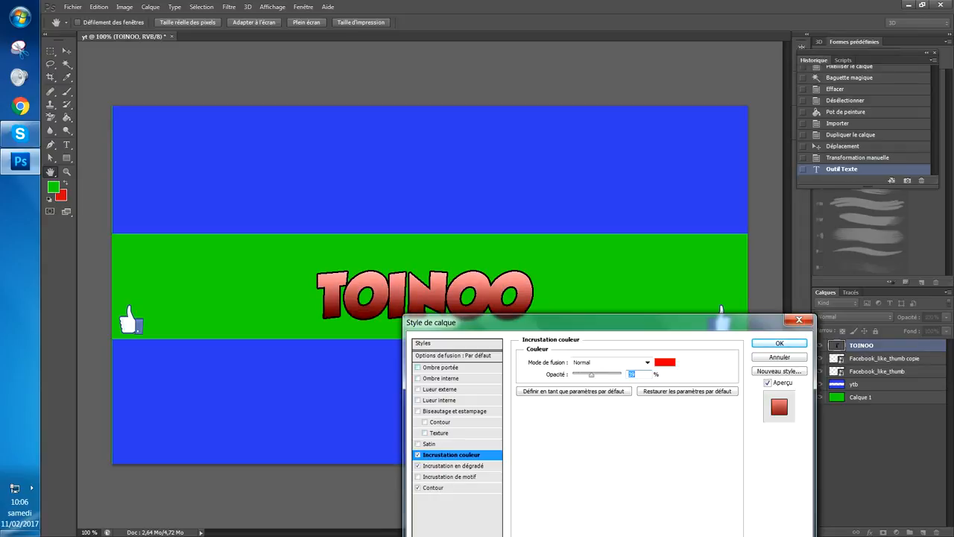
# - Add a drop shadow with 75% opacity, 120° angle, 5 px distance and 5 px size to TOINOO, and apply the layer style
pyautogui.click(442, 367)
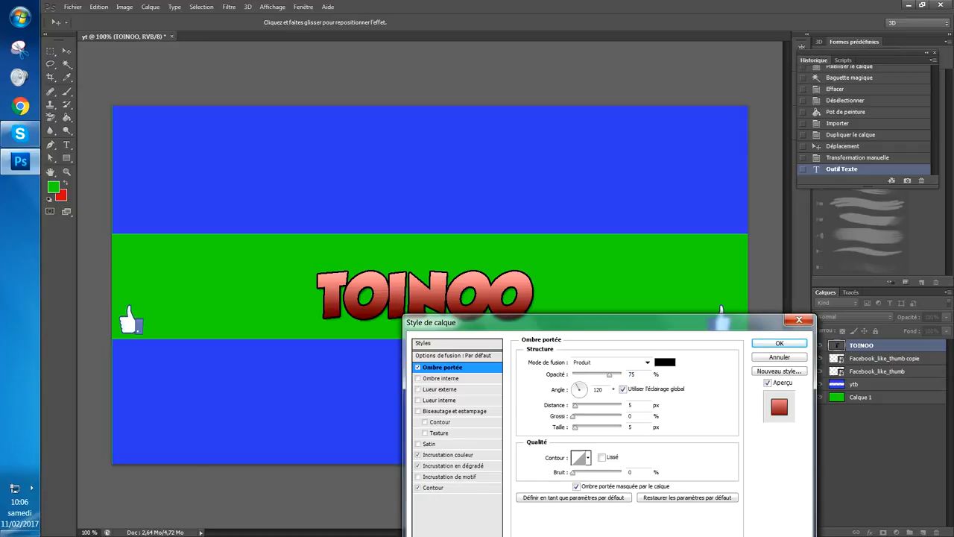
pyautogui.click(631, 375)
pyautogui.click(417, 367)
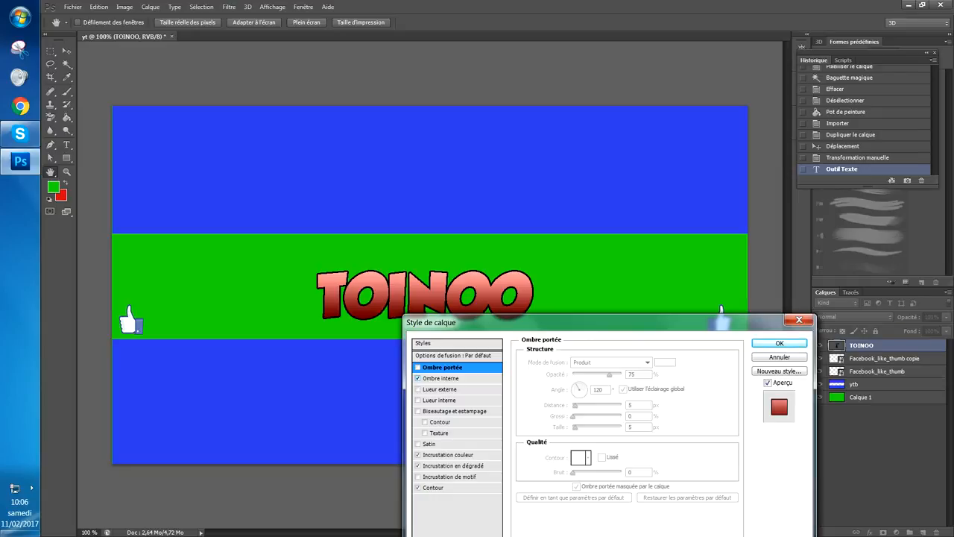
pyautogui.click(418, 378)
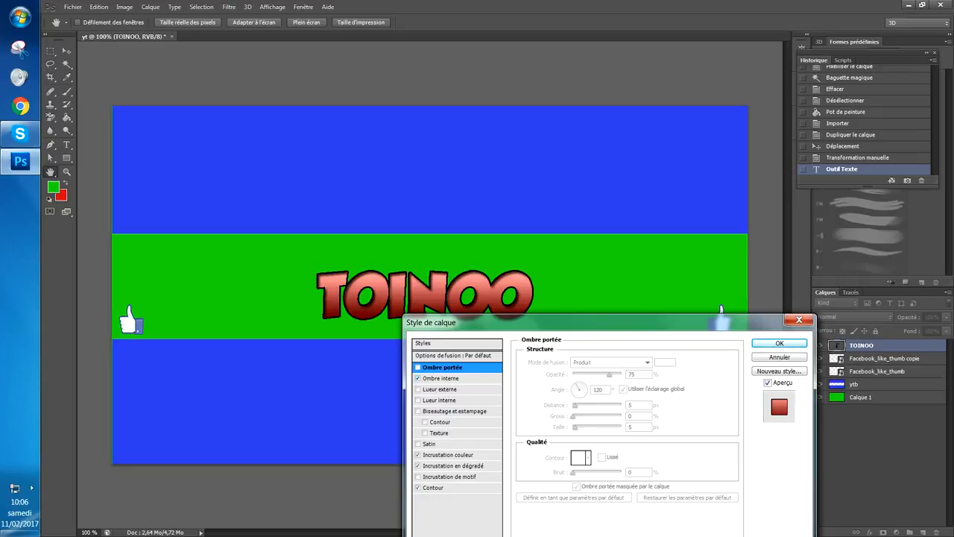
pyautogui.click(418, 378)
pyautogui.click(417, 367)
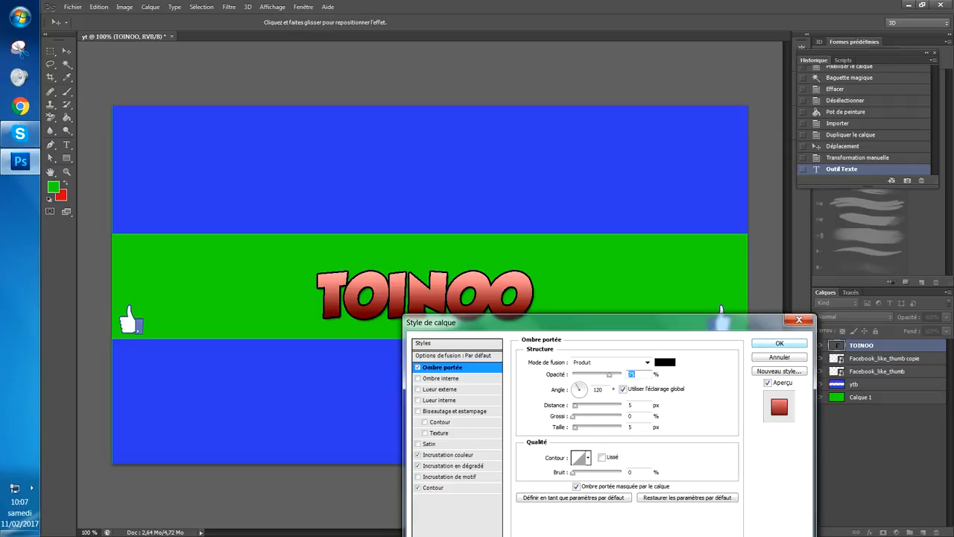
pyautogui.press('Return')
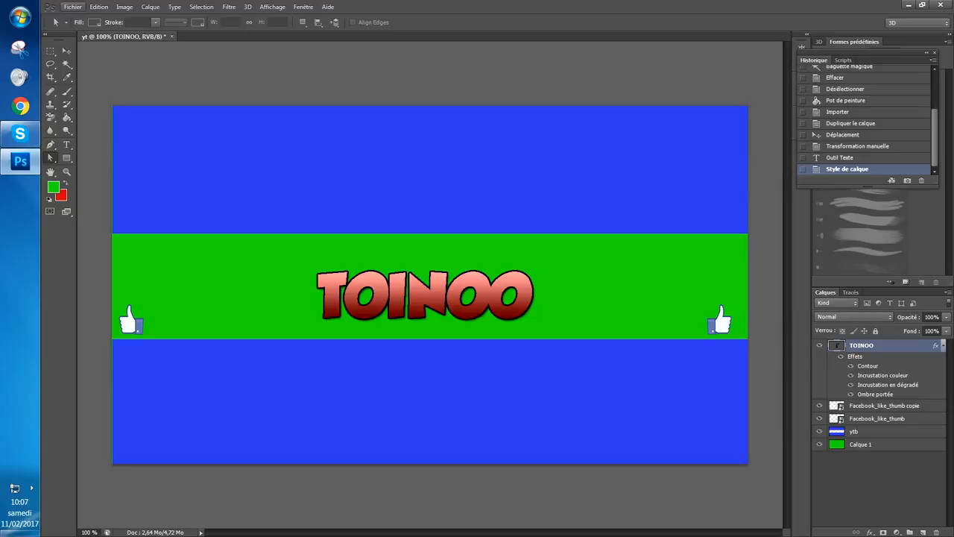
# - Import the rooster image "mascotte de toinoo(ne poas effacer)" into the document, validate its placement and rasterize its layer
pyautogui.click(72, 7)
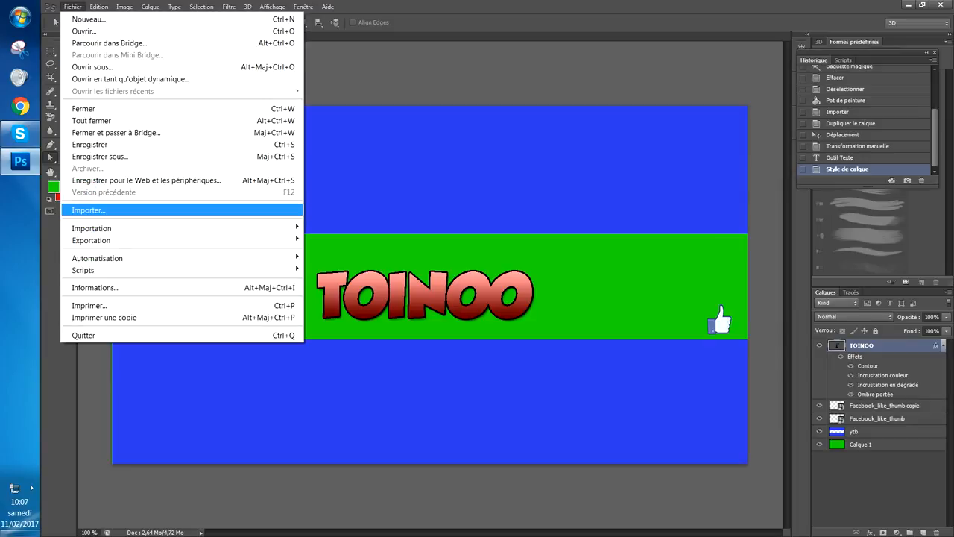
pyautogui.click(88, 210)
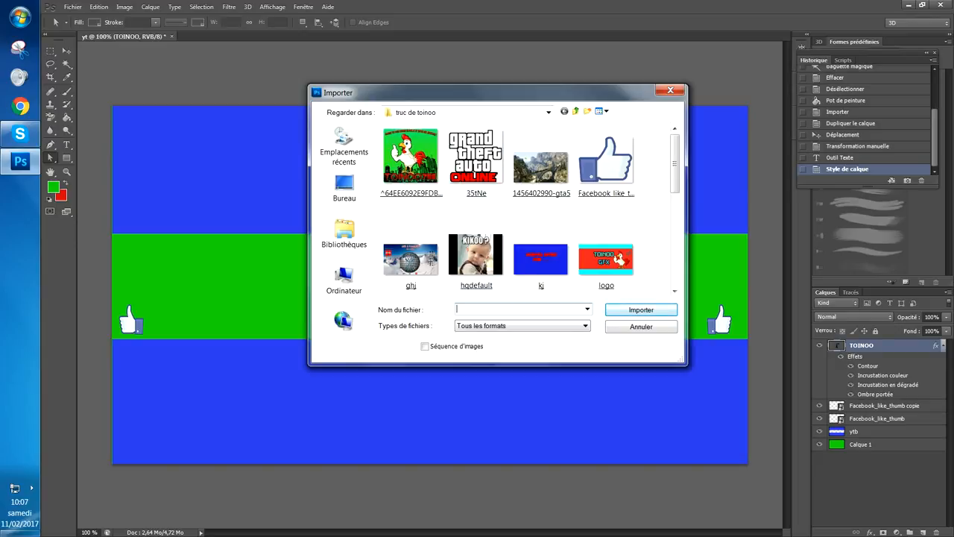
pyautogui.scroll(-5, 492, 209)
pyautogui.scroll(3, 530, 209)
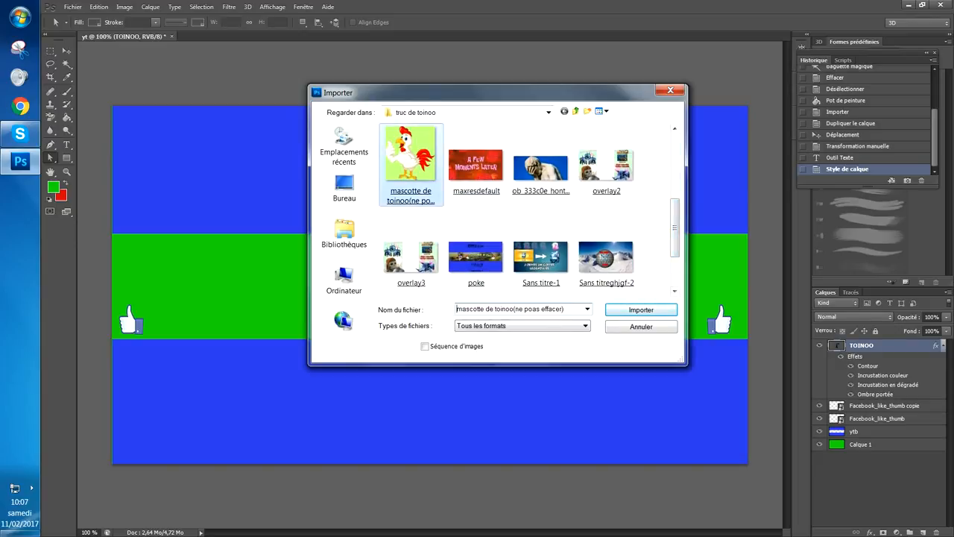
pyautogui.click(411, 165)
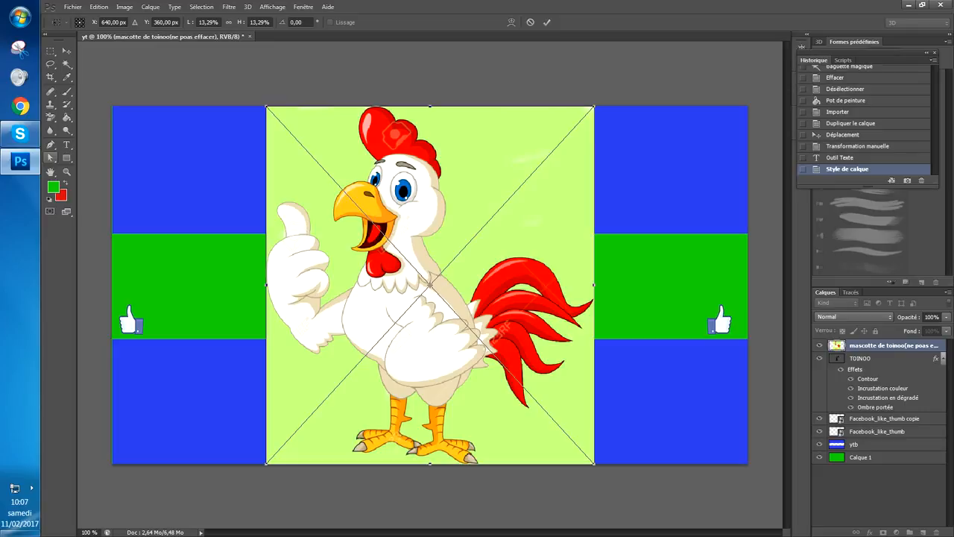
pyautogui.click(50, 158)
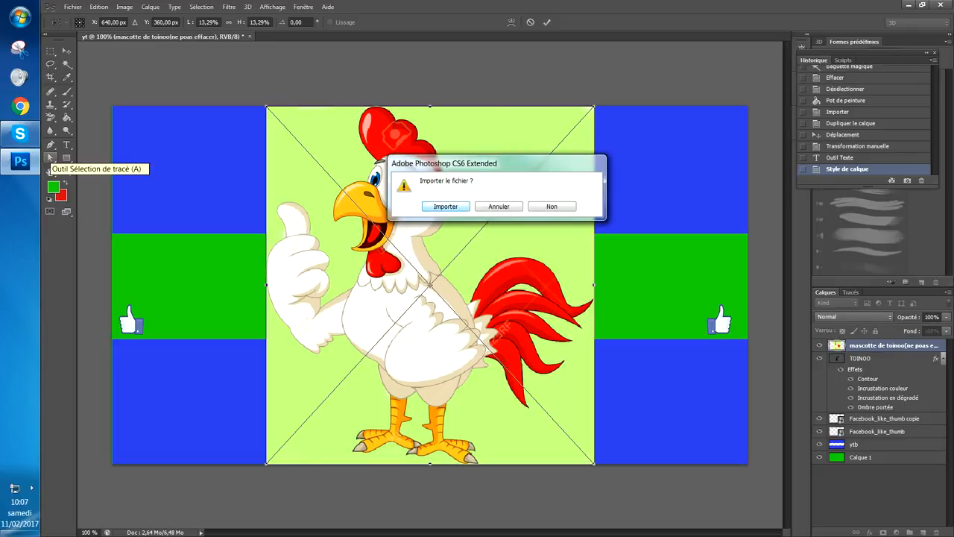
pyautogui.press('Return')
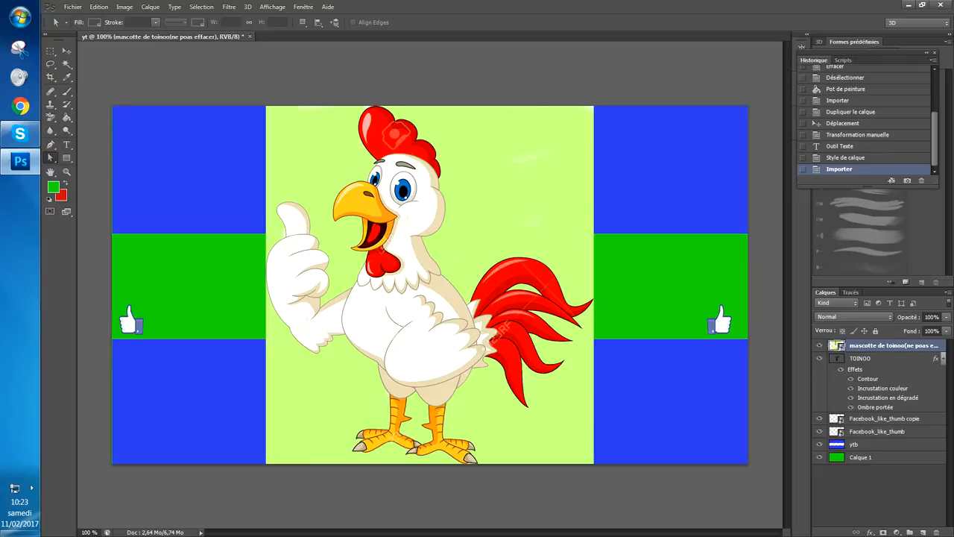
pyautogui.rightClick(878, 345)
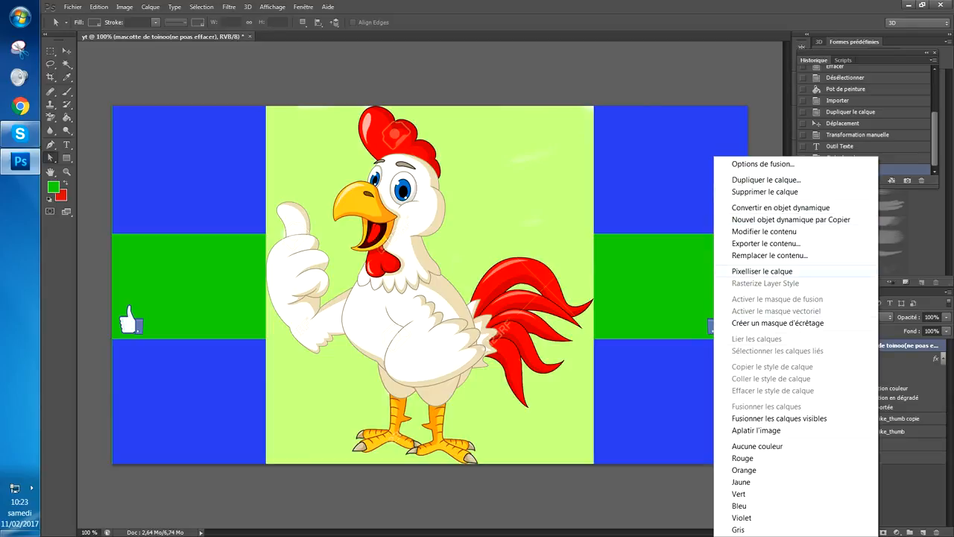
pyautogui.click(762, 271)
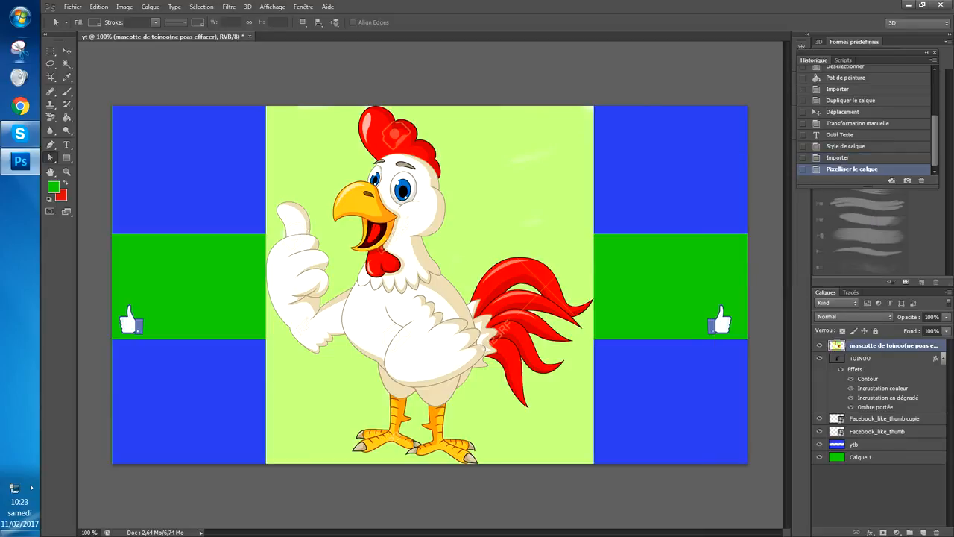
# - Erase the light green background beside the rooster's head, above its tail and below its raised arm using the Magic Wand at tolerance 32
pyautogui.click(66, 64)
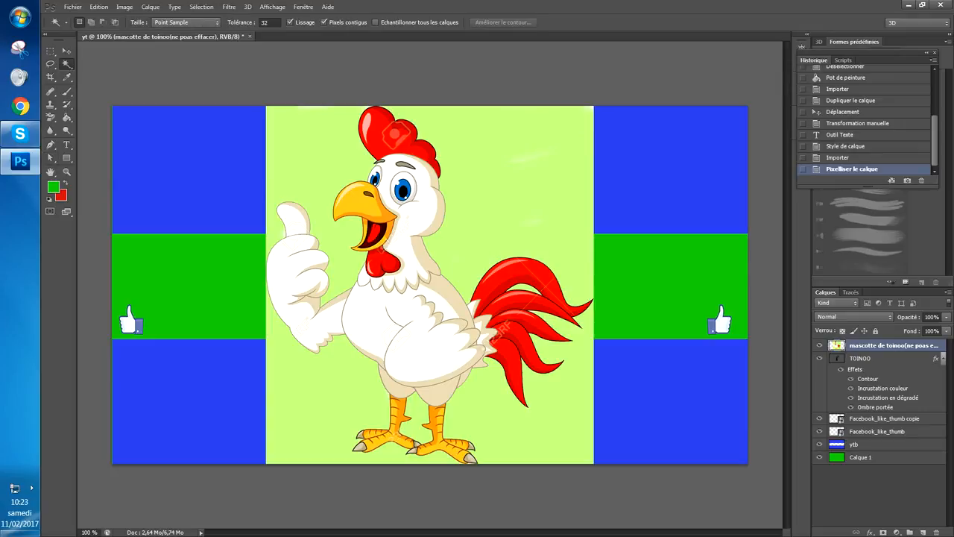
pyautogui.click(522, 186)
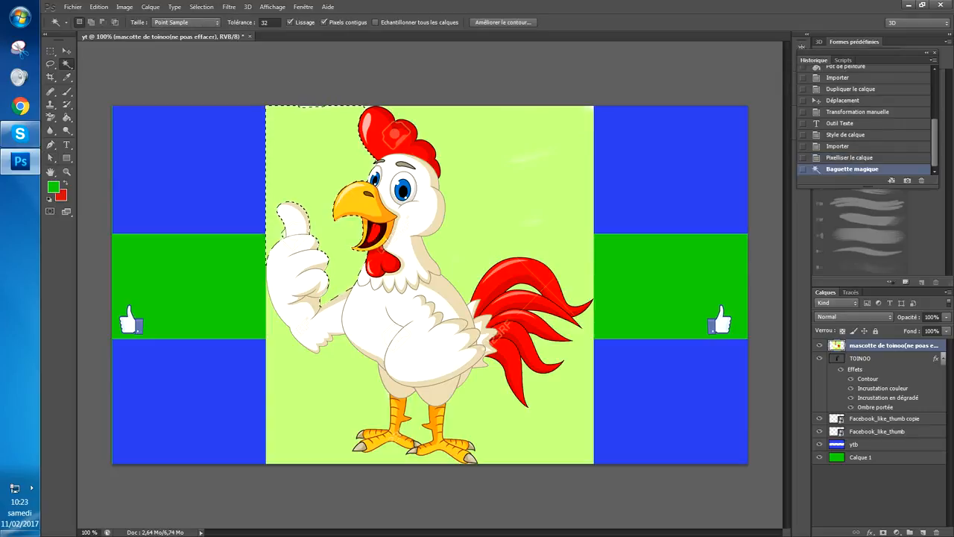
pyautogui.press('Delete')
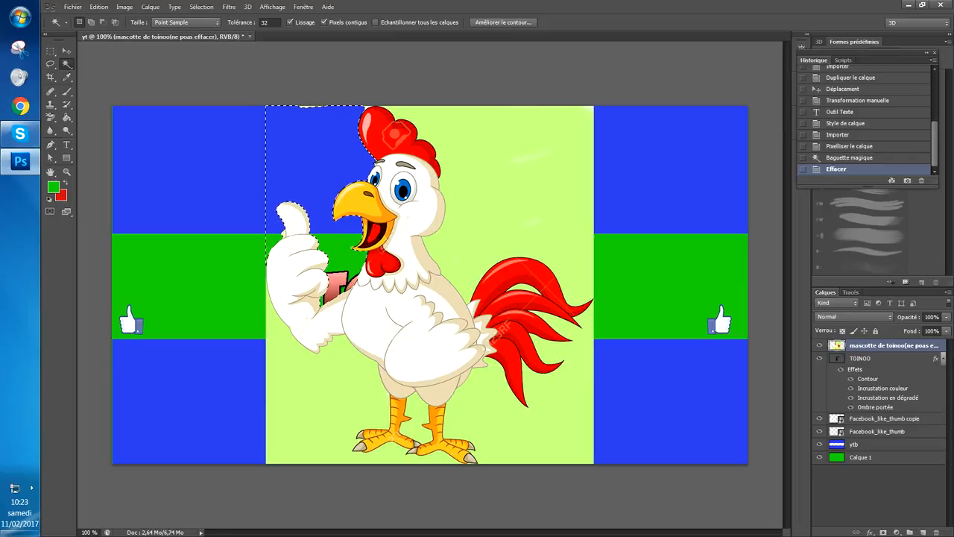
pyautogui.click(514, 186)
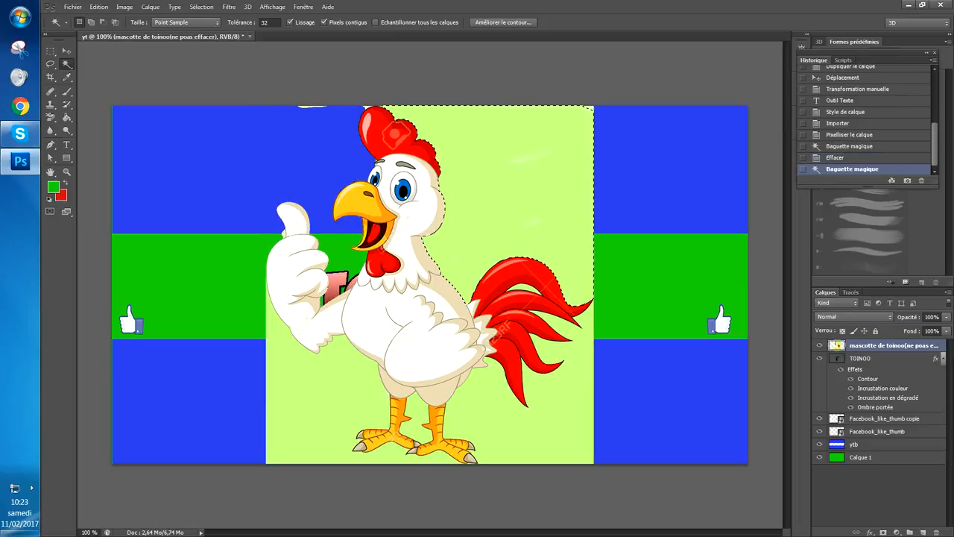
pyautogui.press('Delete')
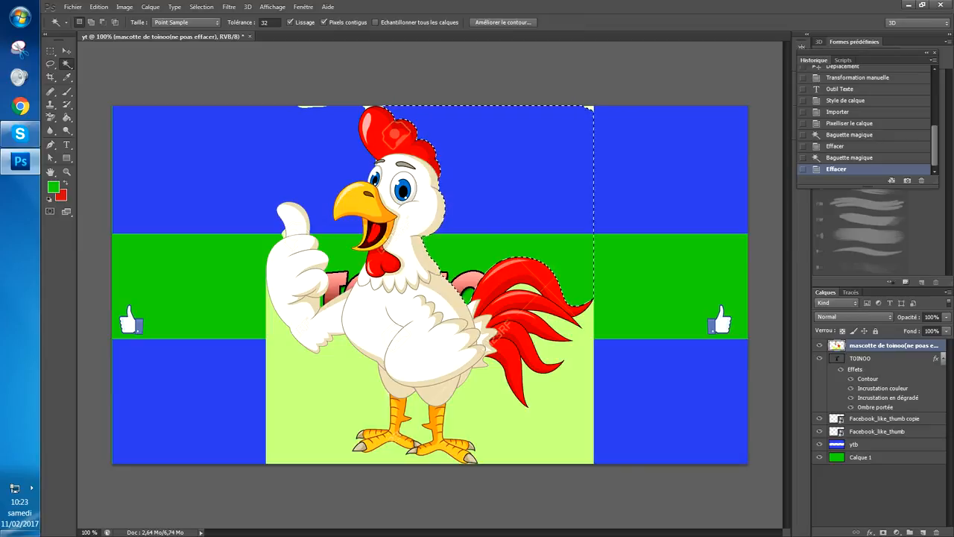
pyautogui.click(321, 395)
pyautogui.press('Delete')
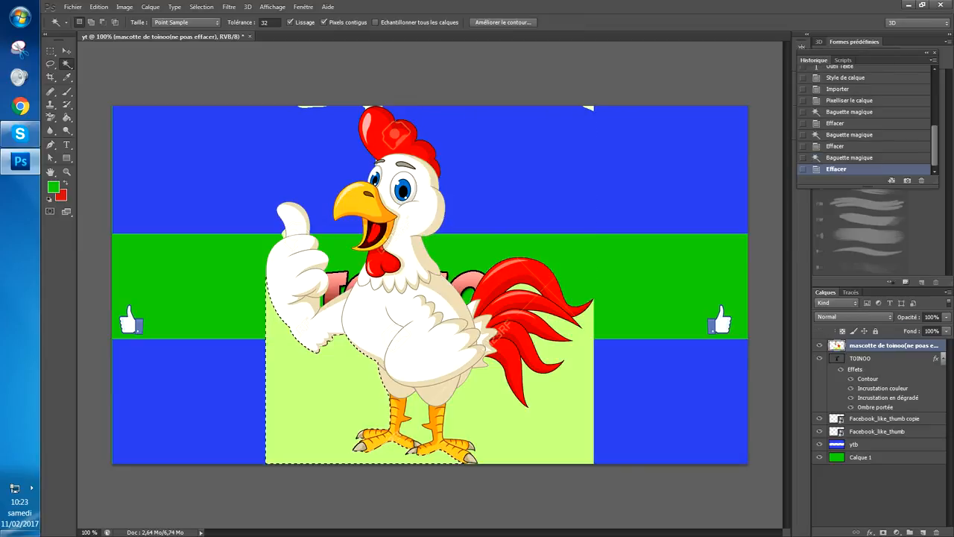
# - Erase the background between the rooster's legs, below its tail, between the tail feathers and in the image's upper-right corner, and deselect
pyautogui.click(417, 421)
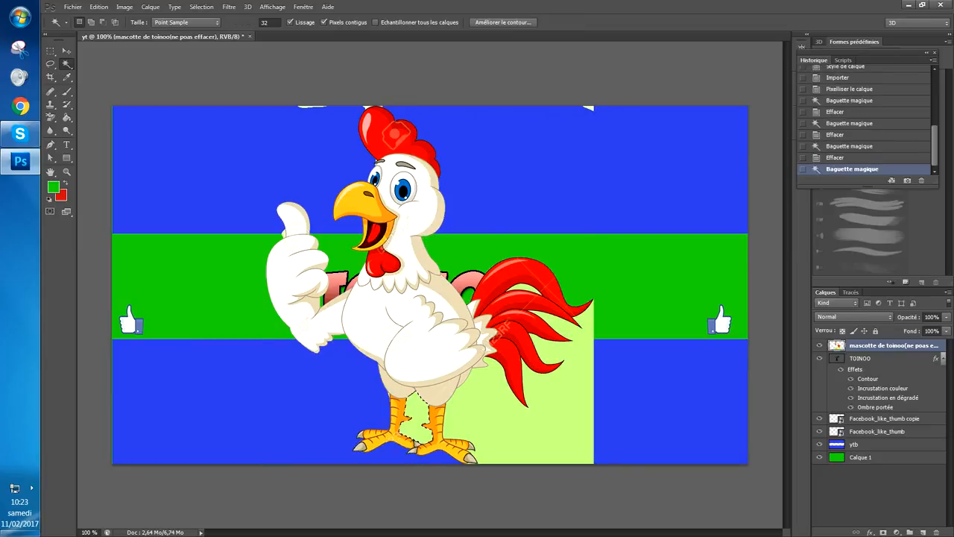
pyautogui.press('Delete')
pyautogui.click(537, 418)
pyautogui.press('Delete')
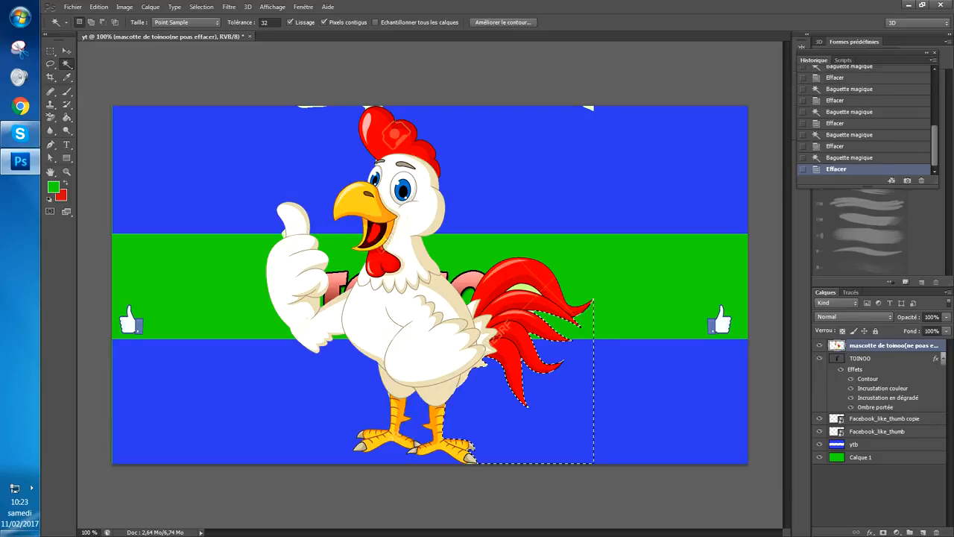
pyautogui.click(525, 289)
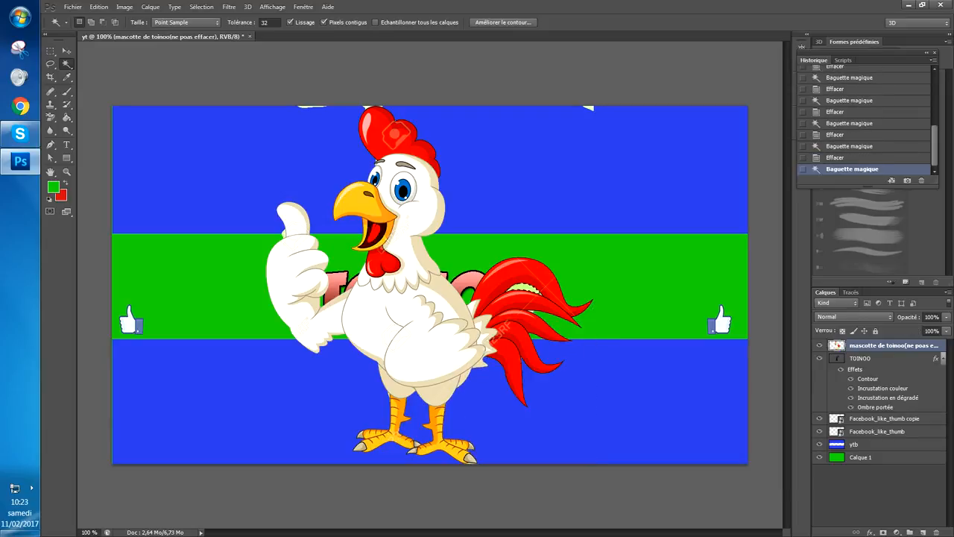
pyautogui.press('Delete')
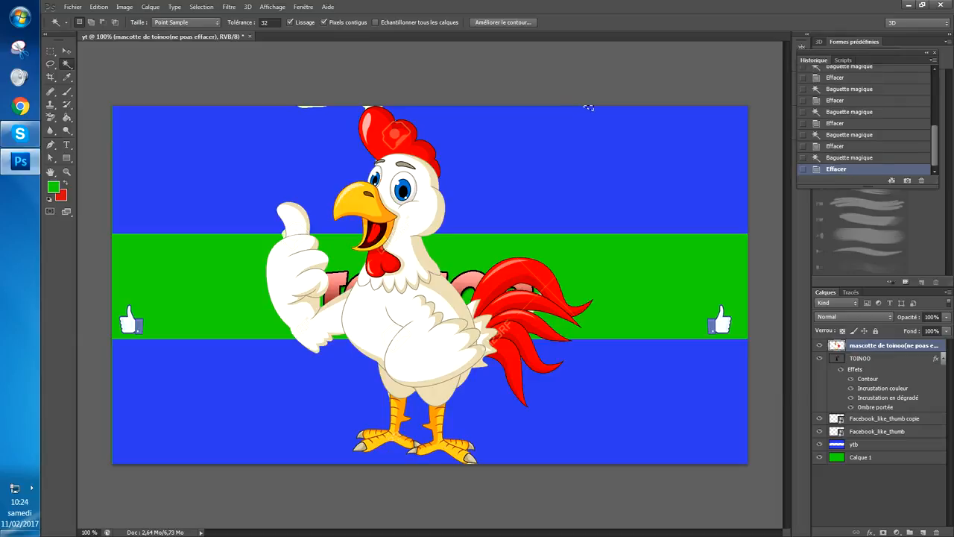
pyautogui.hotkey('ctrl', 'd')
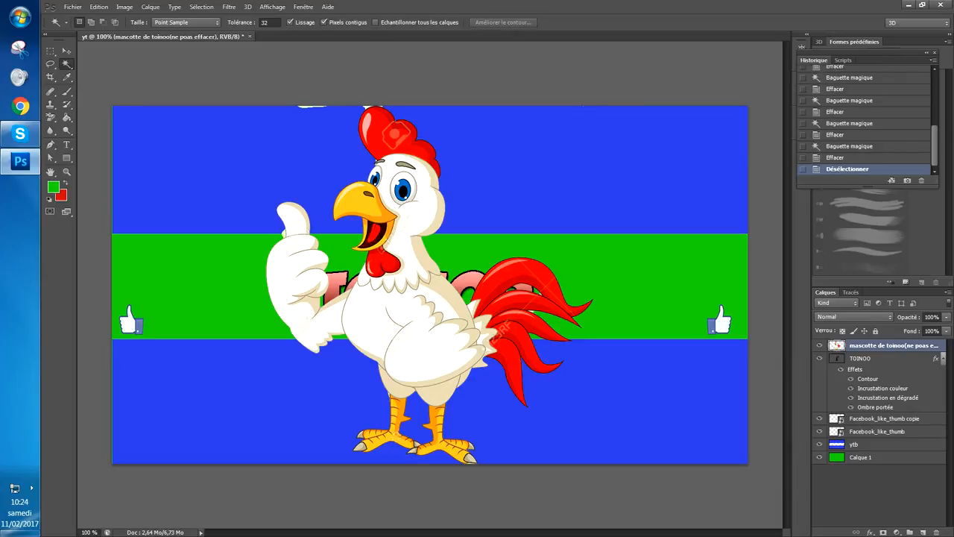
pyautogui.press('Delete')
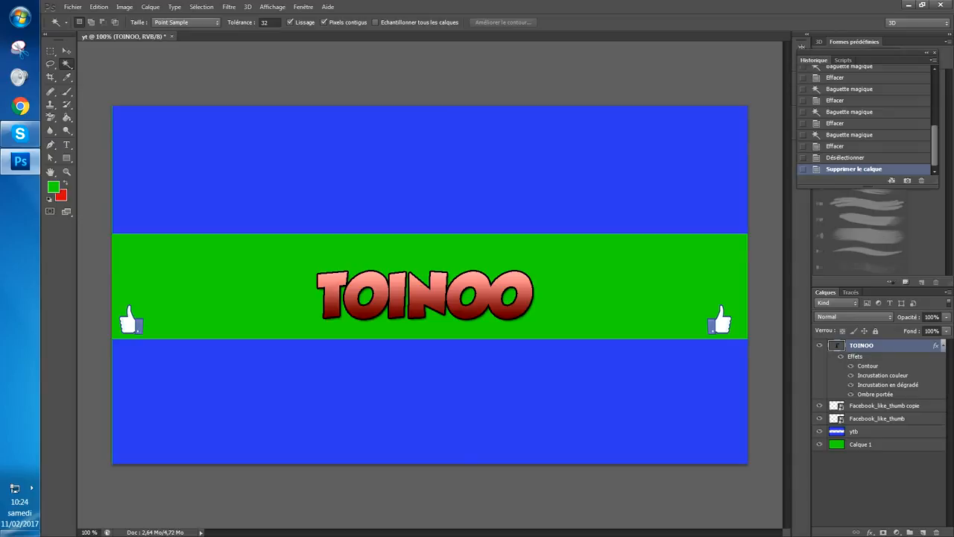
pyautogui.hotkey('ctrl', 'z')
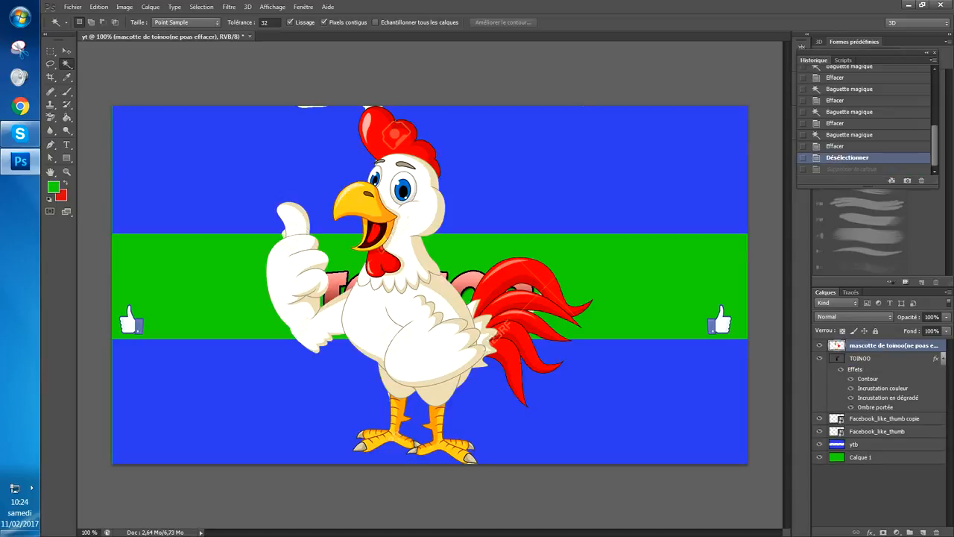
pyautogui.click(224, 171)
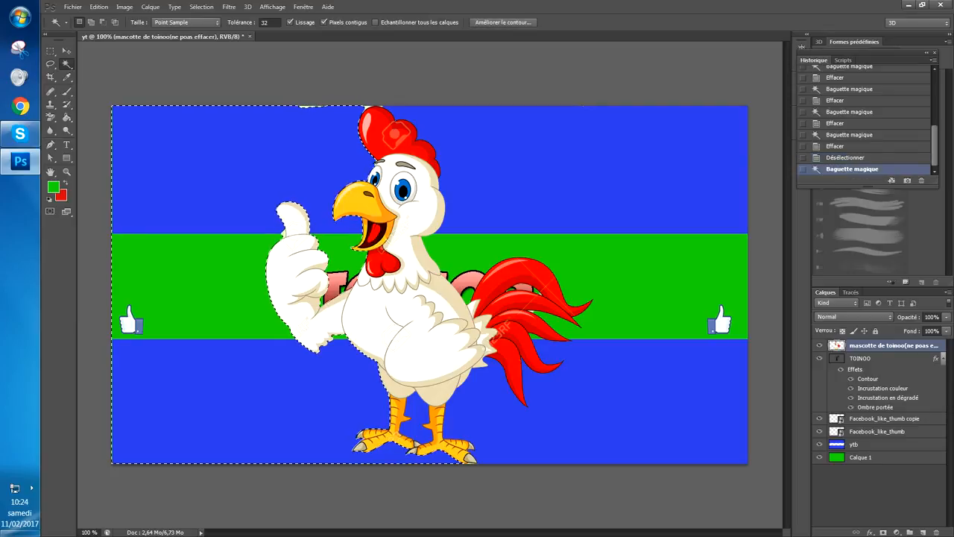
pyautogui.hotkey('ctrl', 'd')
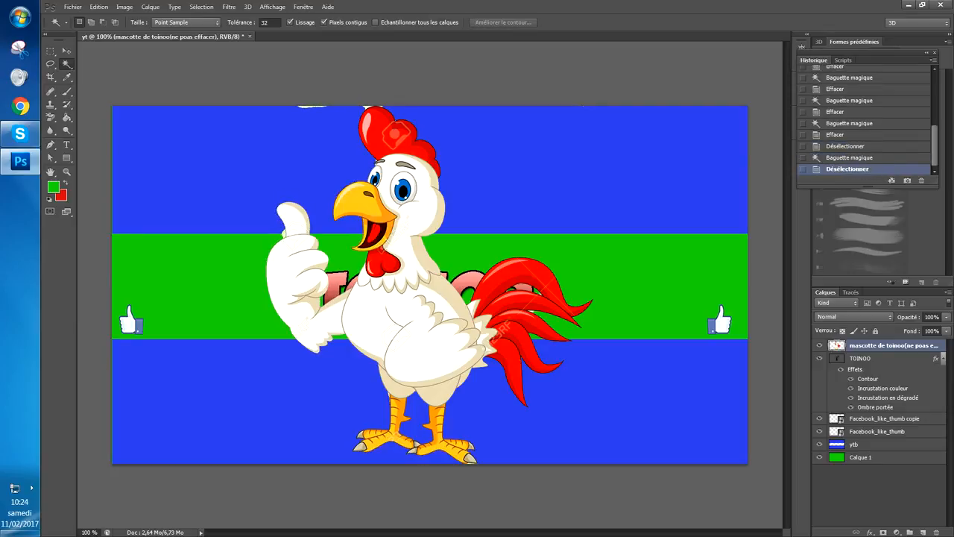
# - Erase the leftover background specks along the canvas's upper edge near the rooster's comb with the Magic Wand, and clear the selection
pyautogui.click(312, 105)
pyautogui.press('Delete')
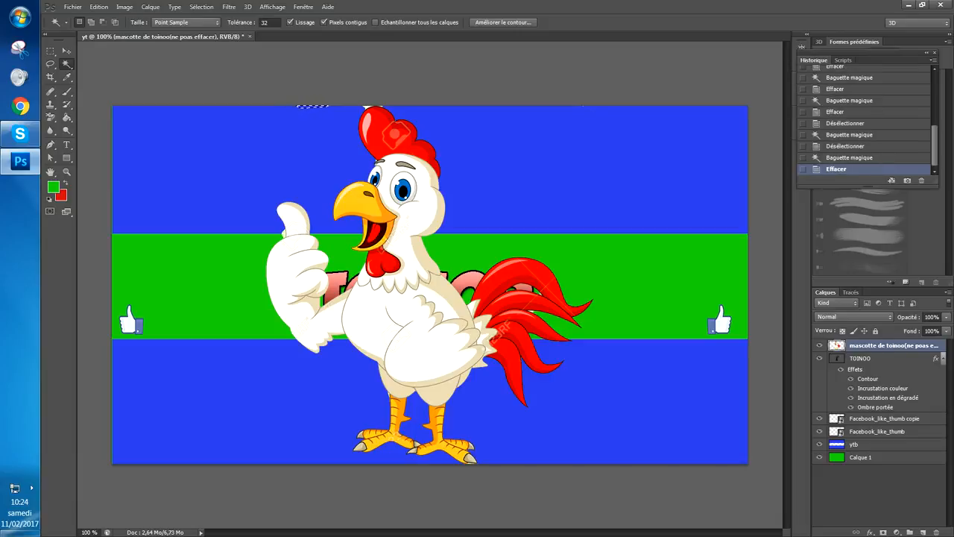
pyautogui.click(367, 107)
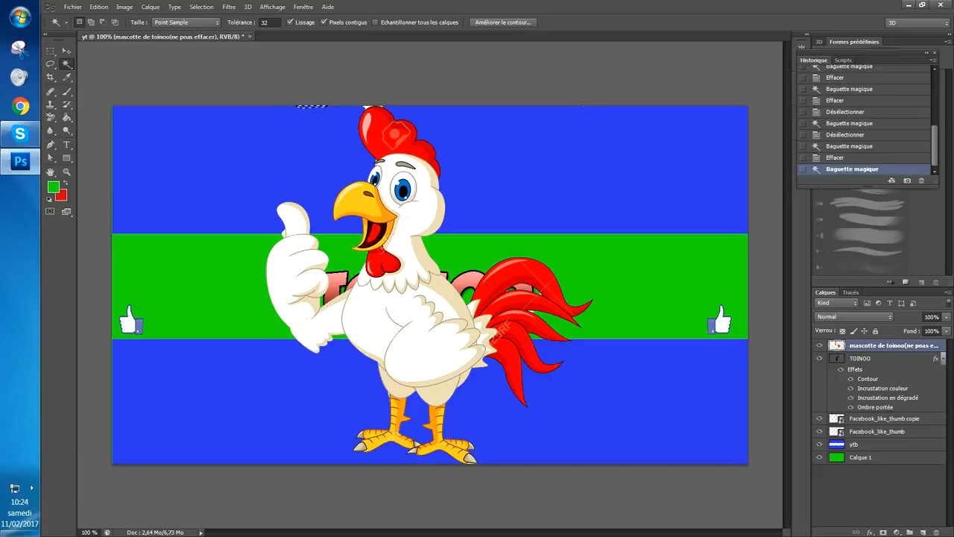
pyautogui.press('Delete')
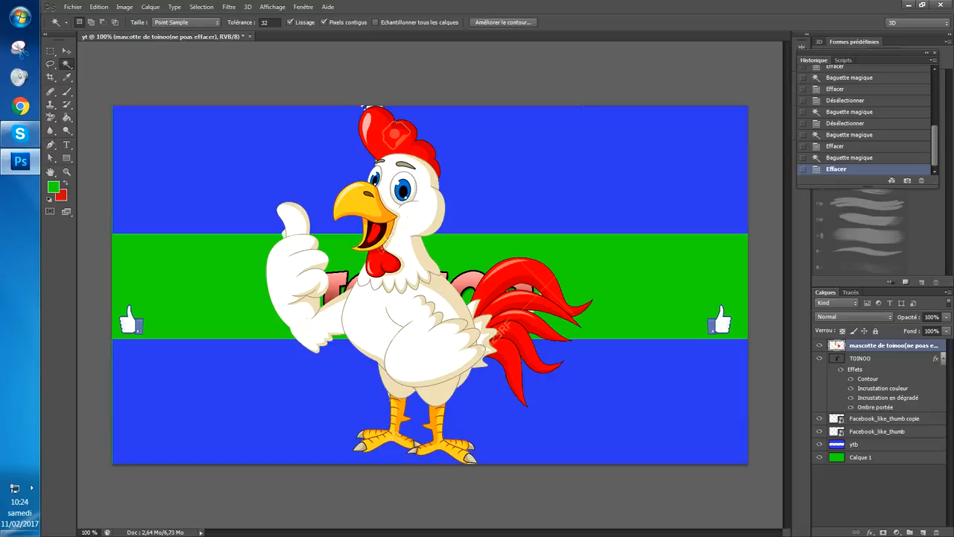
pyautogui.click(365, 107)
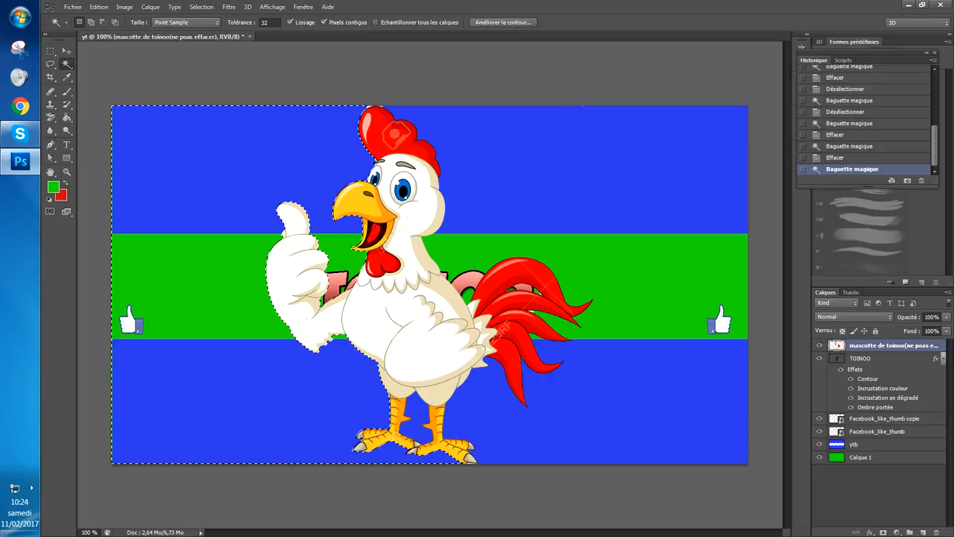
pyautogui.hotkey('ctrl', 'd')
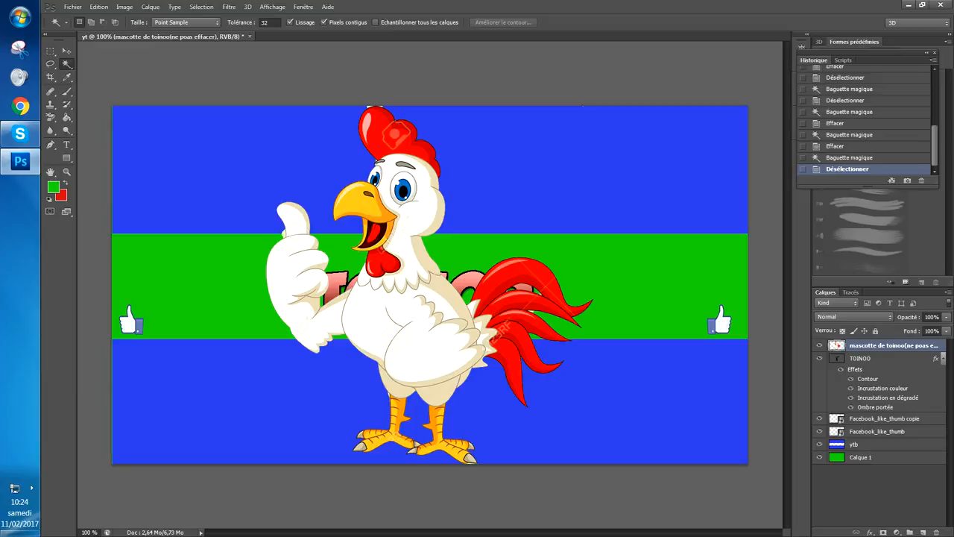
# - Scale the rooster to about 48%, centre it at about X 929, Y 360 px beside the title, and move its layer beneath TOINOO
pyautogui.click(50, 158)
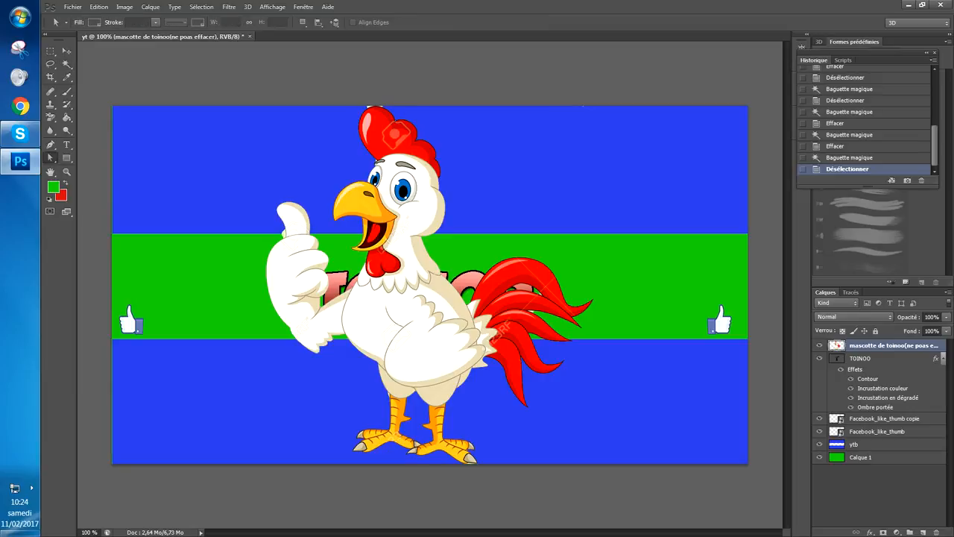
pyautogui.press('v')
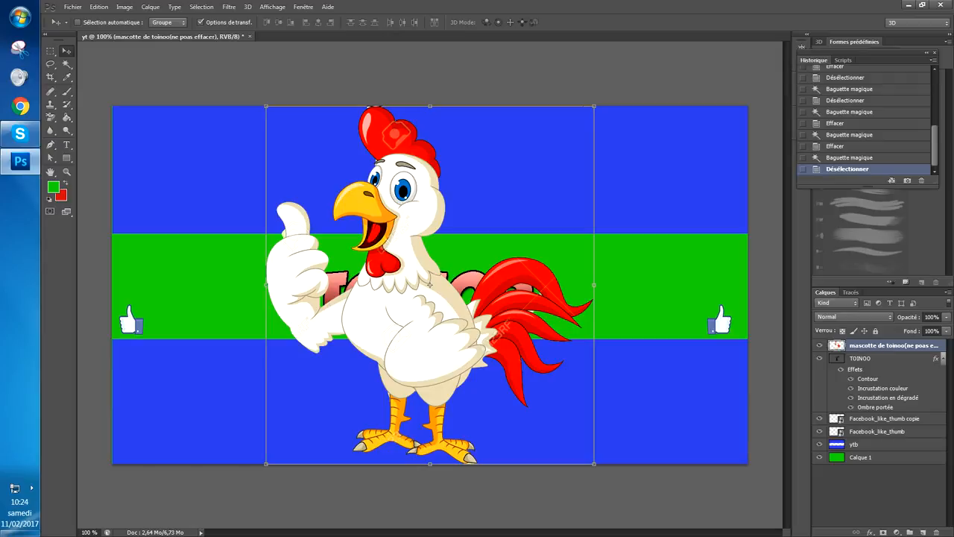
pyautogui.moveTo(593, 106); pyautogui.dragTo(424, 292)
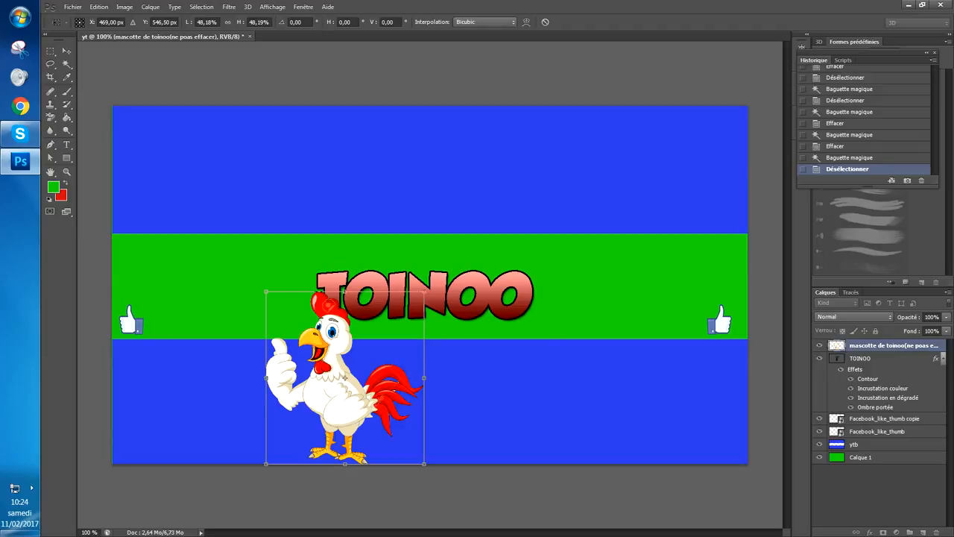
pyautogui.moveTo(362, 394); pyautogui.dragTo(570, 310)
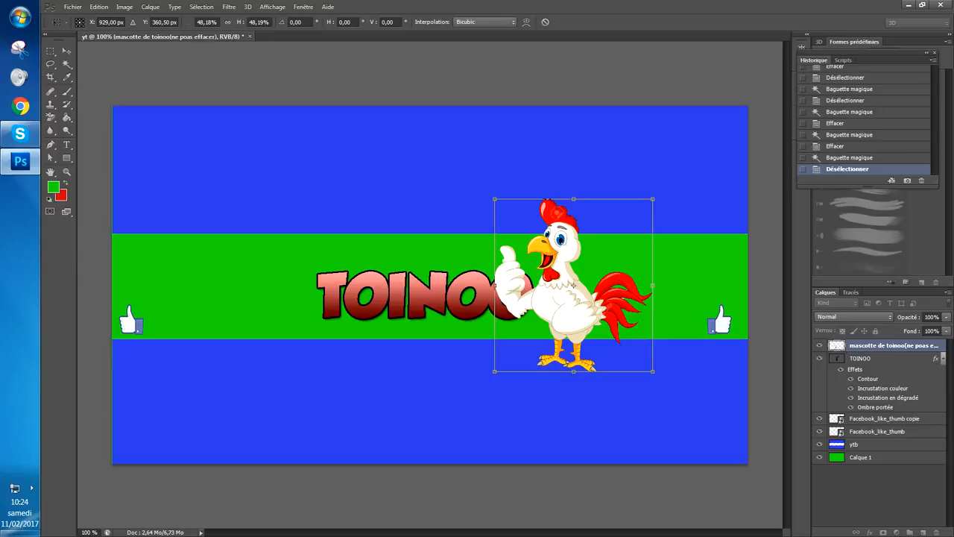
pyautogui.click(50, 157)
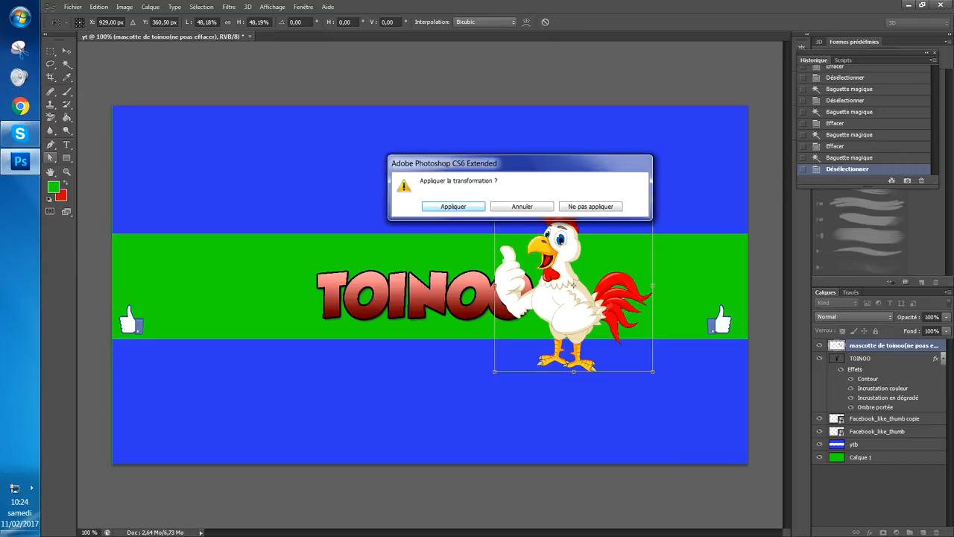
pyautogui.press('Return')
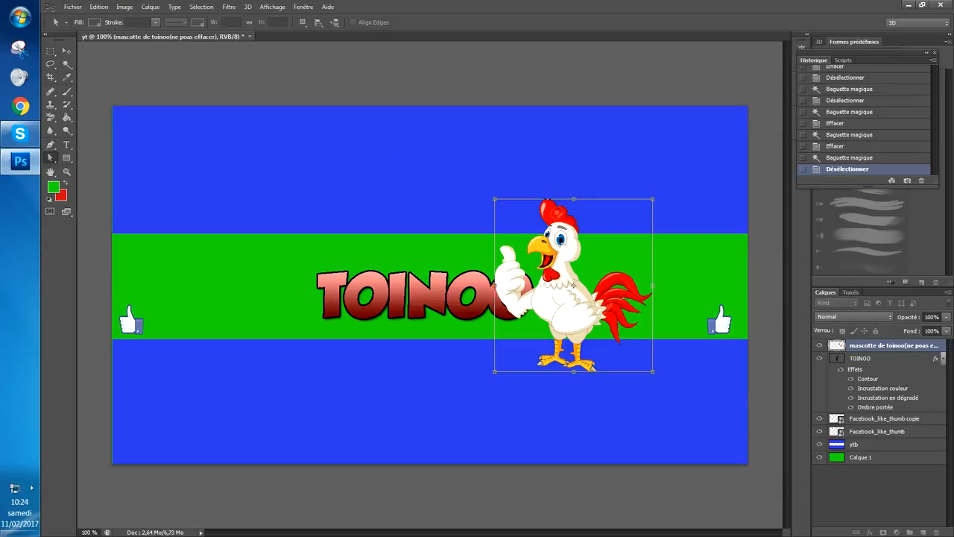
pyautogui.moveTo(893, 345); pyautogui.dragTo(893, 409)
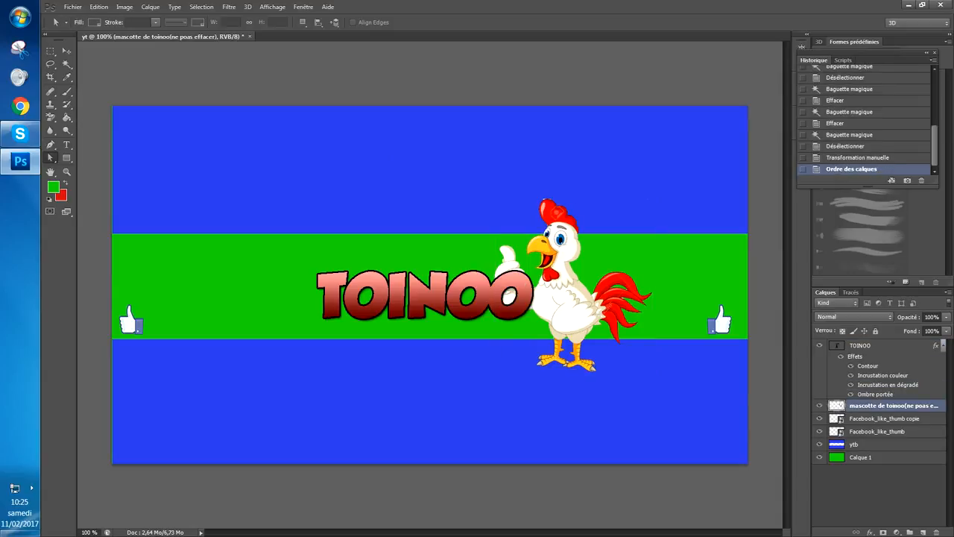
# - Move the rooster layer beneath the ytb layer and shift the TOINOO title left until it clears the rooster's raised thumb
pyautogui.moveTo(892, 405); pyautogui.dragTo(893, 450)
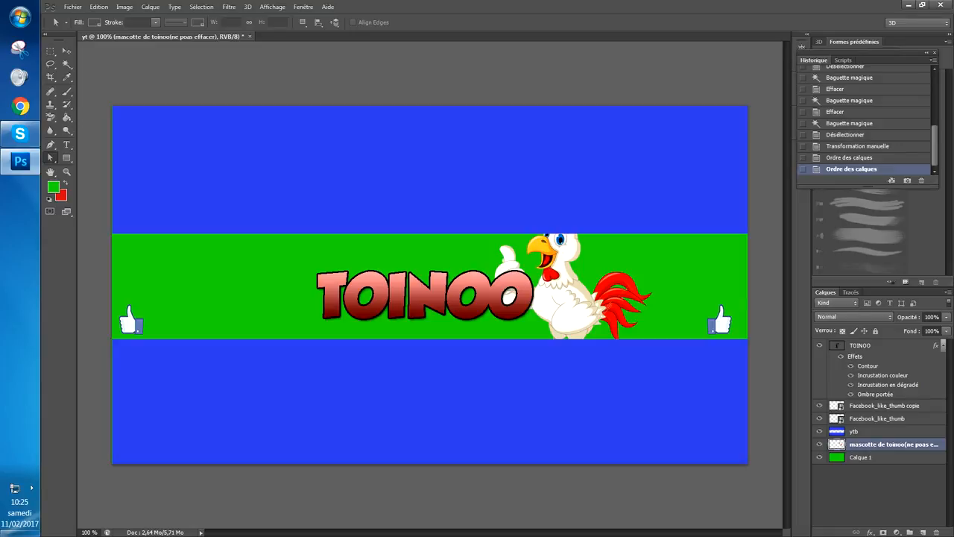
pyautogui.click(887, 345)
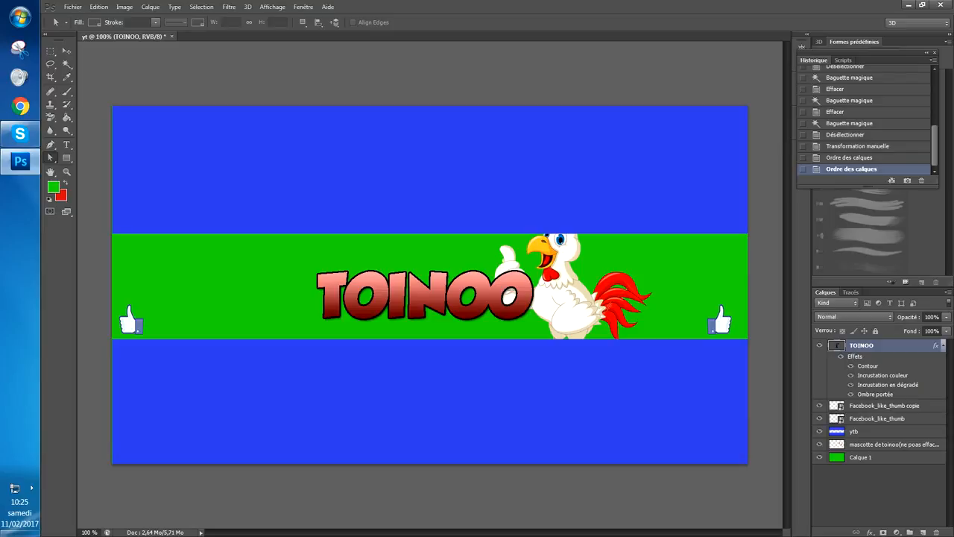
pyautogui.click(66, 51)
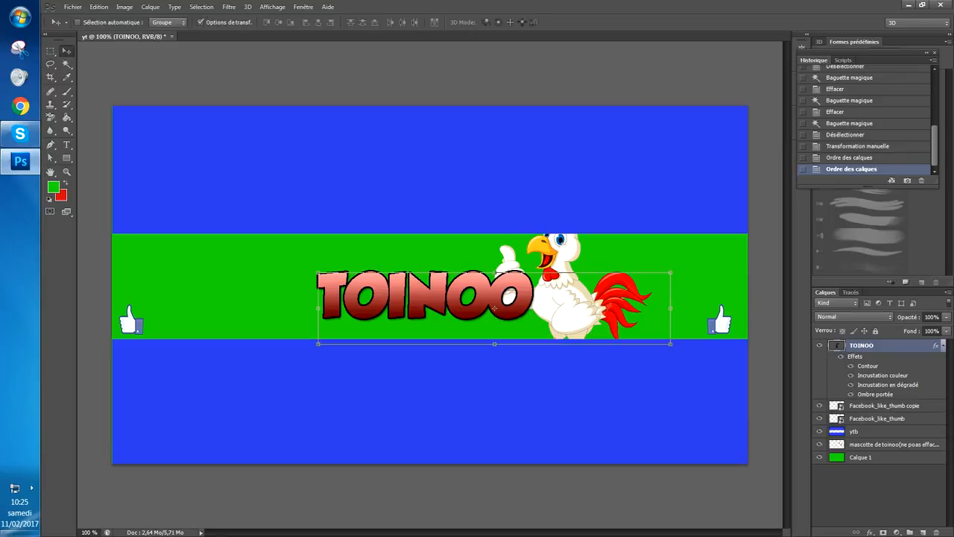
pyautogui.moveTo(494, 307); pyautogui.dragTo(451, 302)
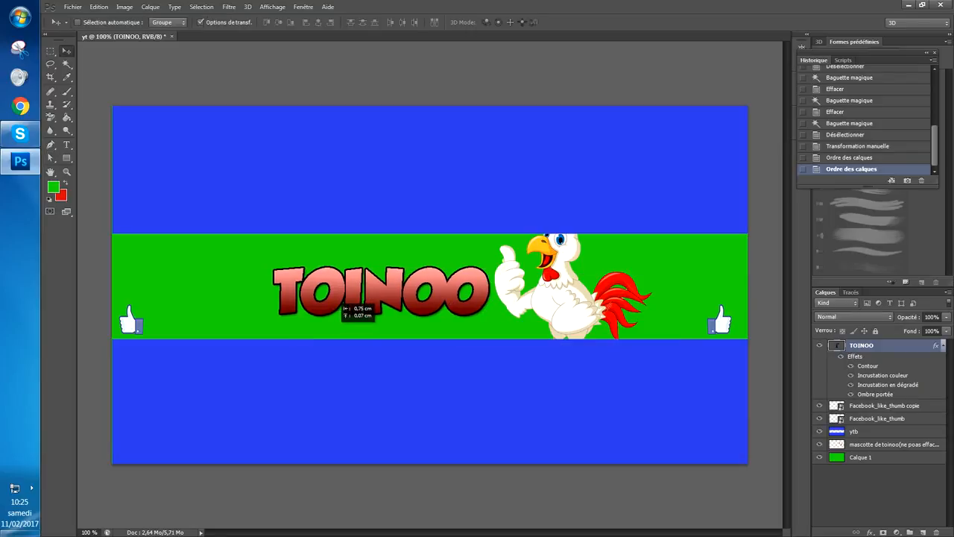
pyautogui.moveTo(339, 302); pyautogui.dragTo(325, 303)
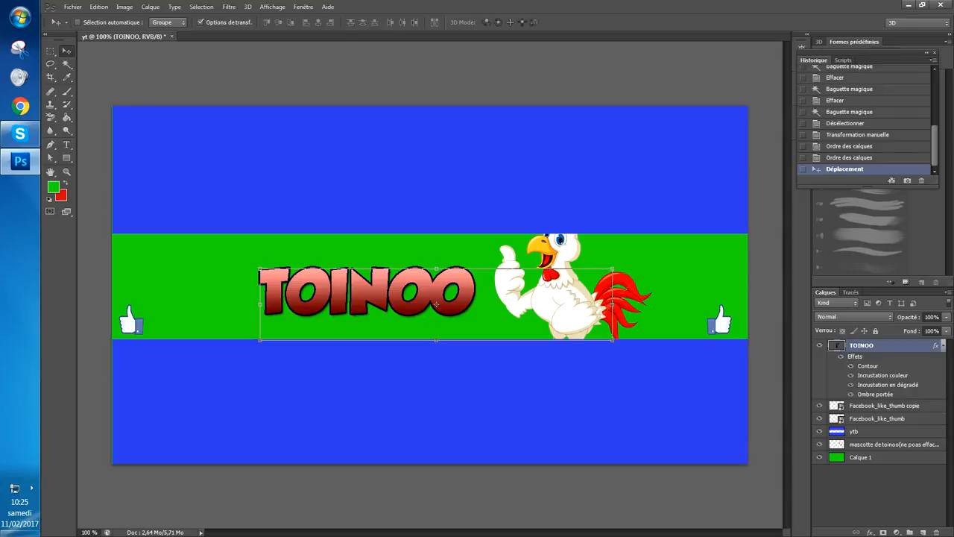
pyautogui.click(50, 158)
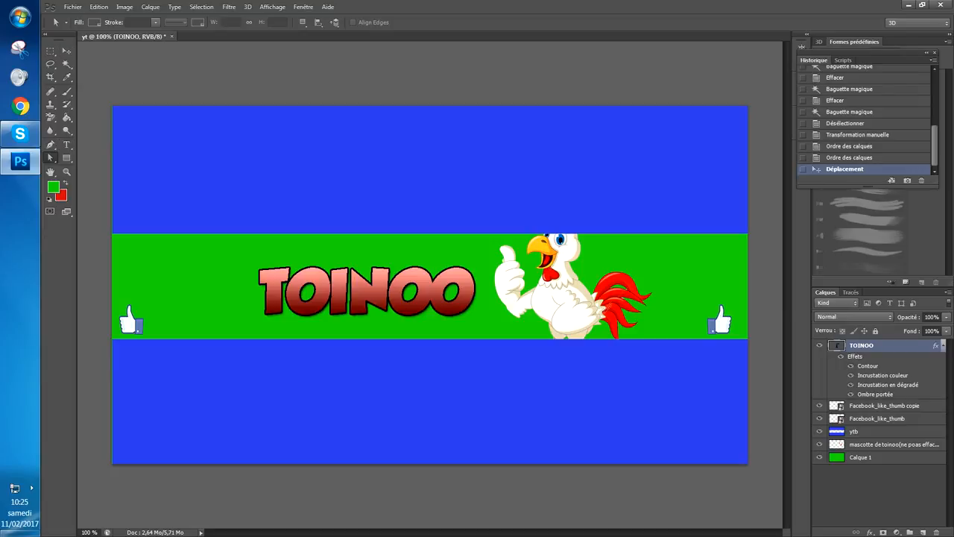
# - Scale the rooster to about 78%, rotate it -2.4° and centre it at about X 878, Y 360 px within the band
pyautogui.click(893, 444)
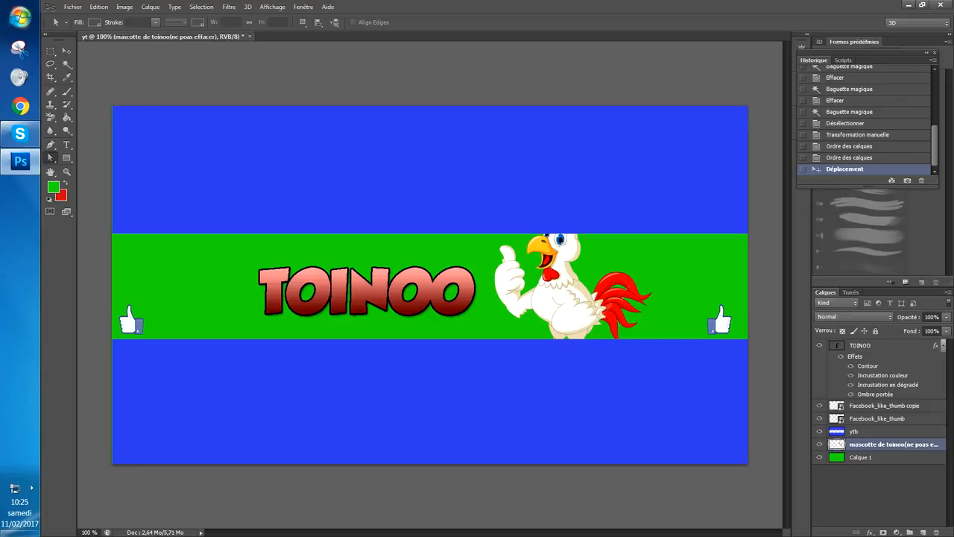
pyautogui.click(66, 50)
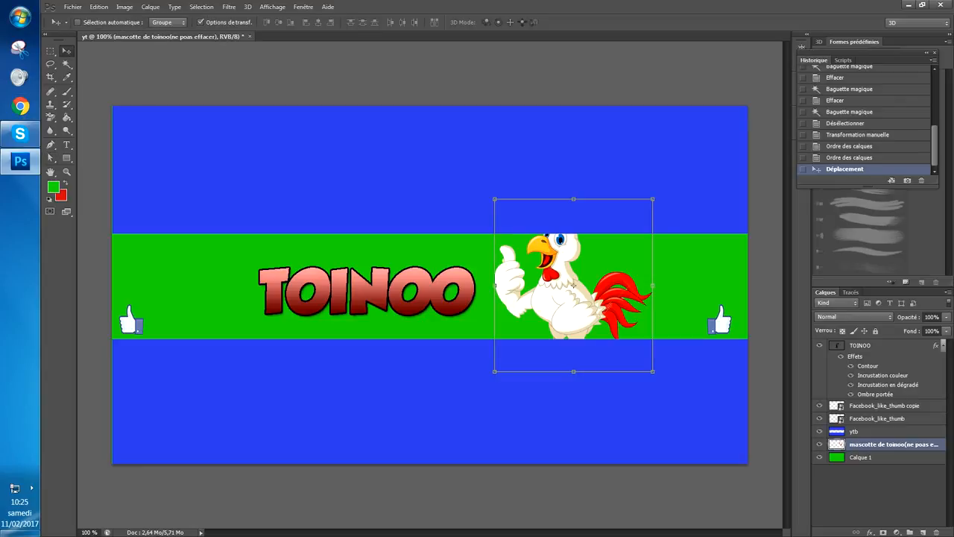
pyautogui.hotkey('ctrl', 't')
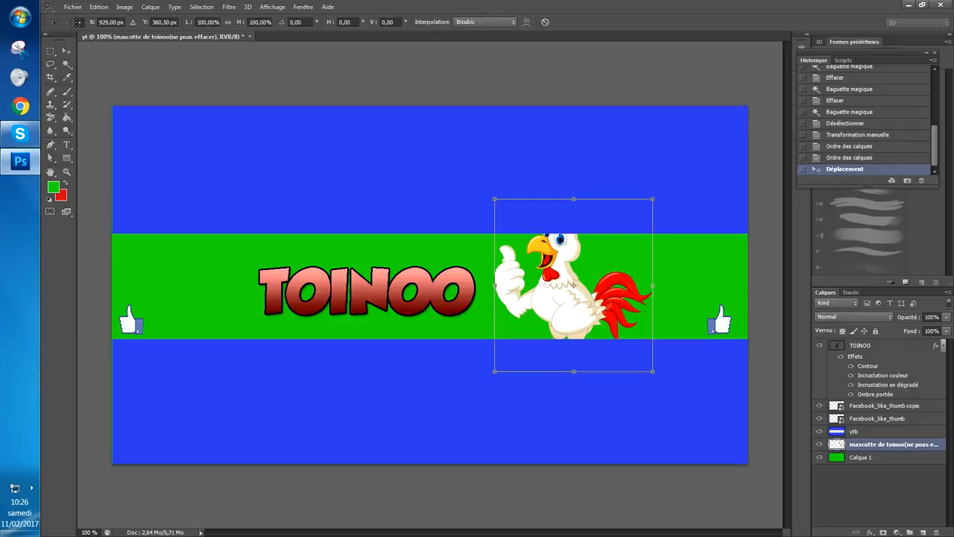
pyautogui.moveTo(652, 199); pyautogui.dragTo(617, 237)
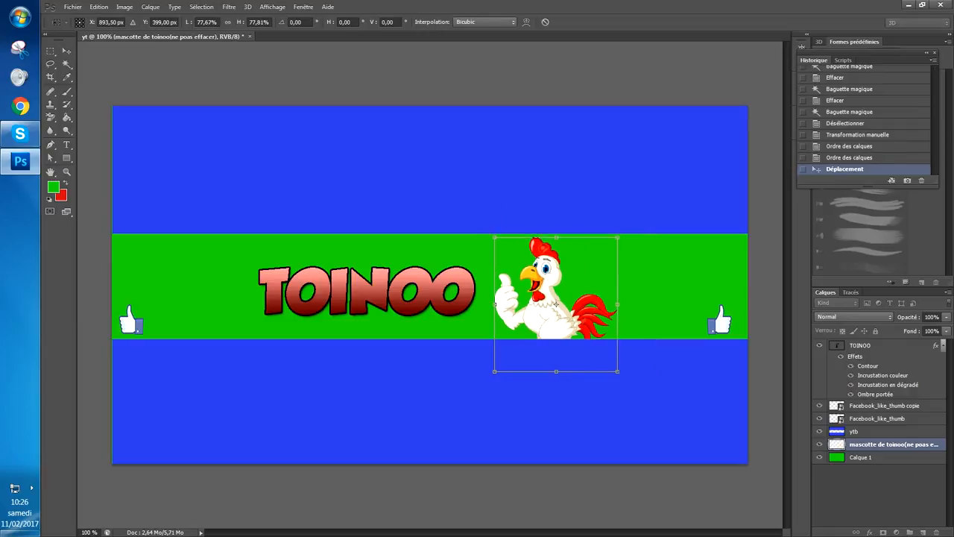
pyautogui.moveTo(555, 349); pyautogui.dragTo(548, 303)
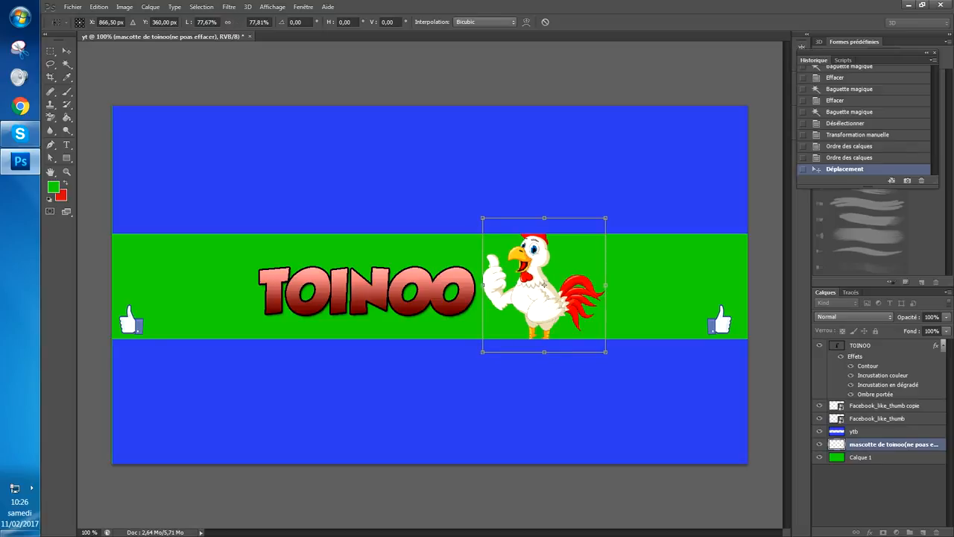
pyautogui.press('Left')
pyautogui.press('Left')
pyautogui.press('Left')
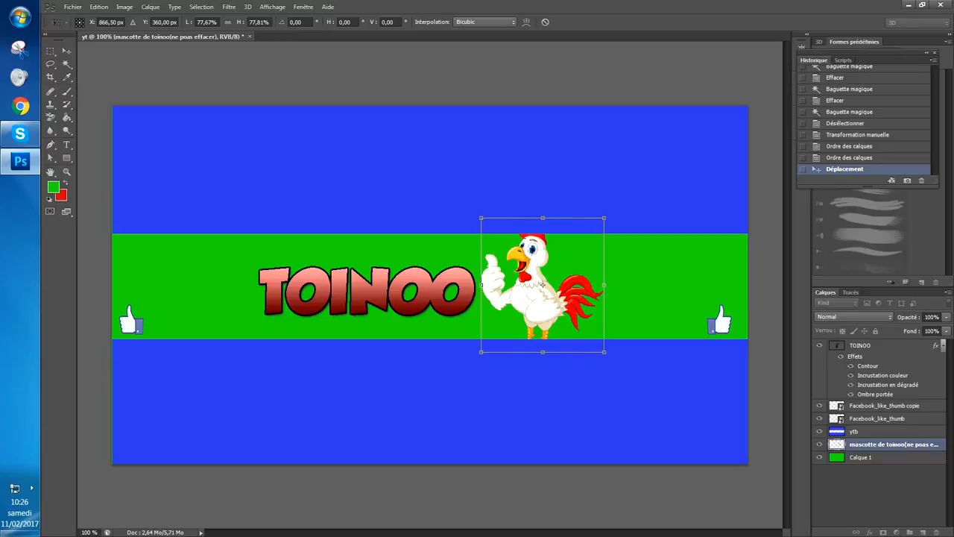
pyautogui.moveTo(607, 369); pyautogui.dragTo(611, 366)
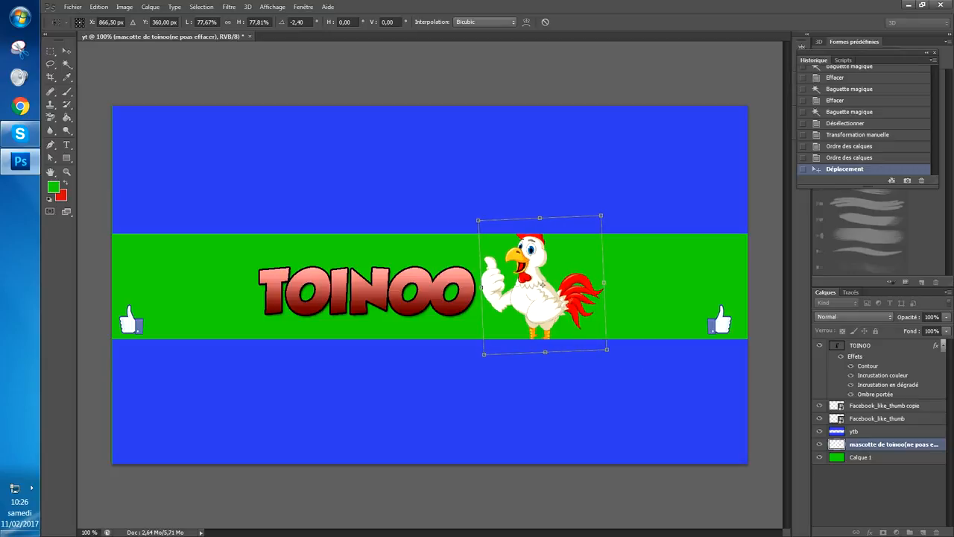
pyautogui.moveTo(530, 325); pyautogui.dragTo(538, 325)
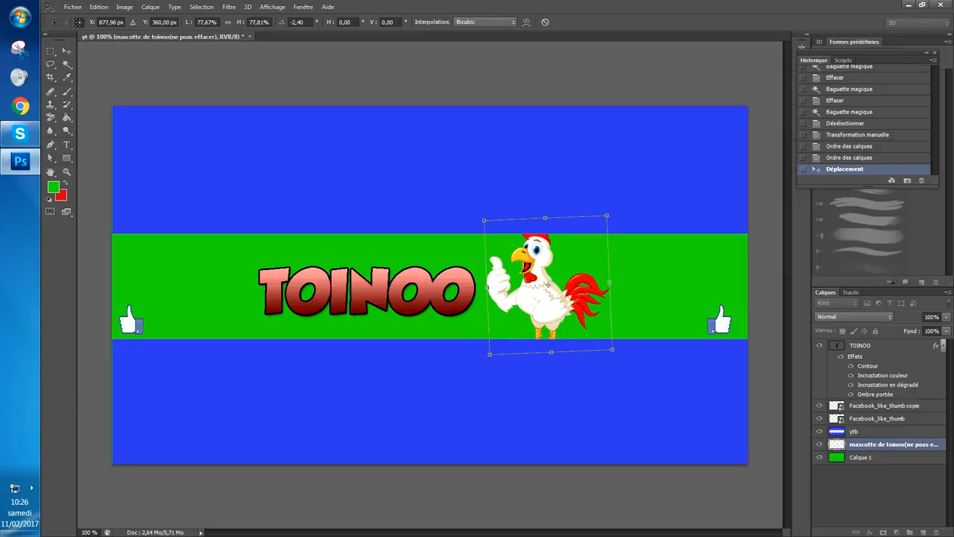
pyautogui.click(50, 157)
pyautogui.click(452, 206)
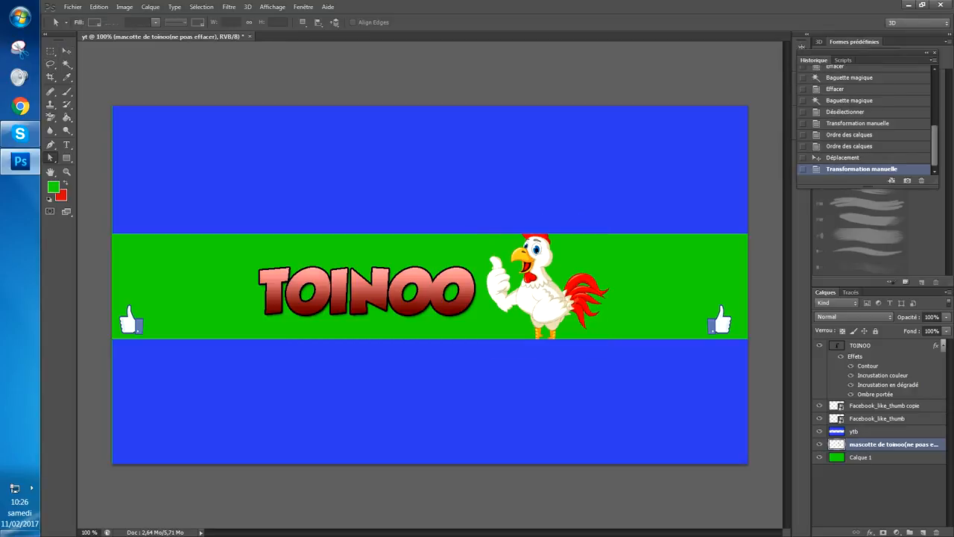
# - Shift the TOINOO title slightly right so it sits close to the rooster's raised thumb
pyautogui.click(861, 345)
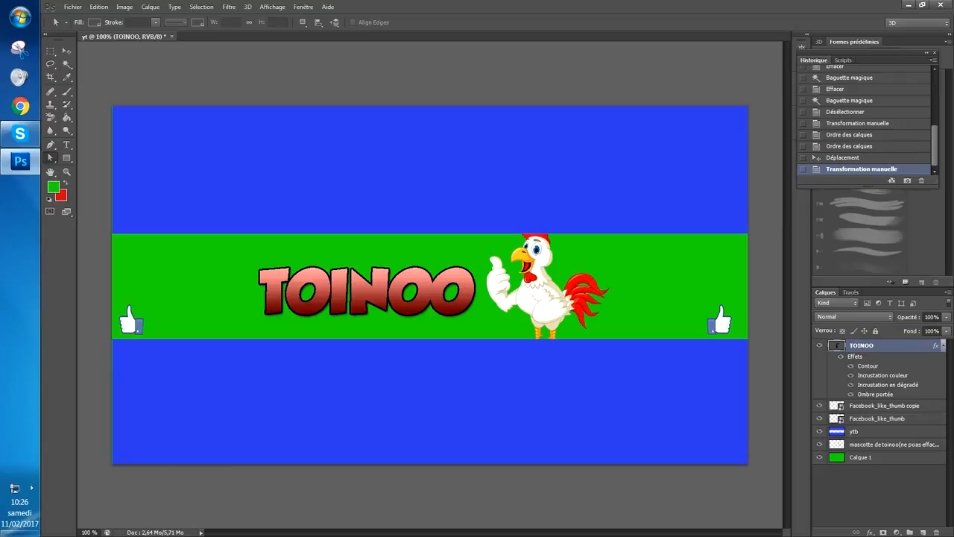
pyautogui.click(66, 51)
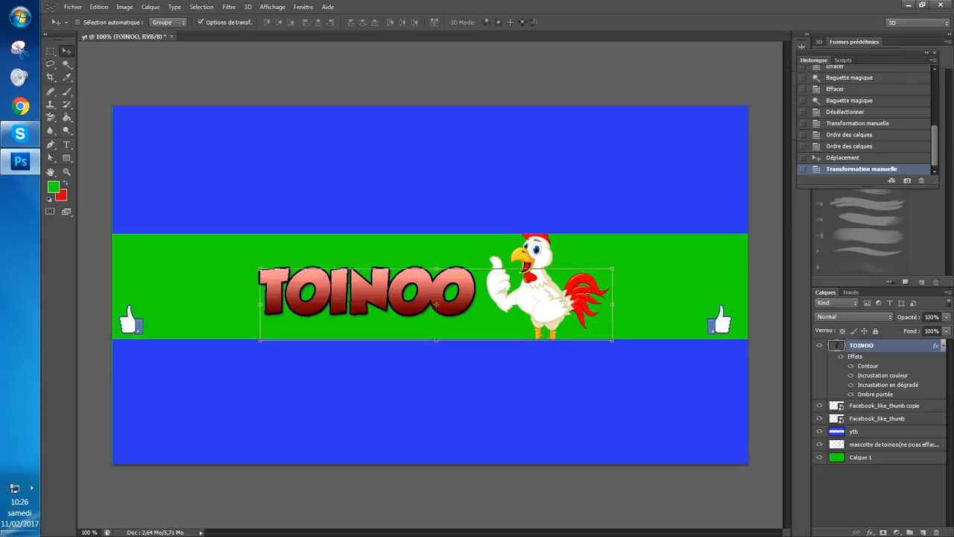
pyautogui.moveTo(436, 303); pyautogui.dragTo(443, 304)
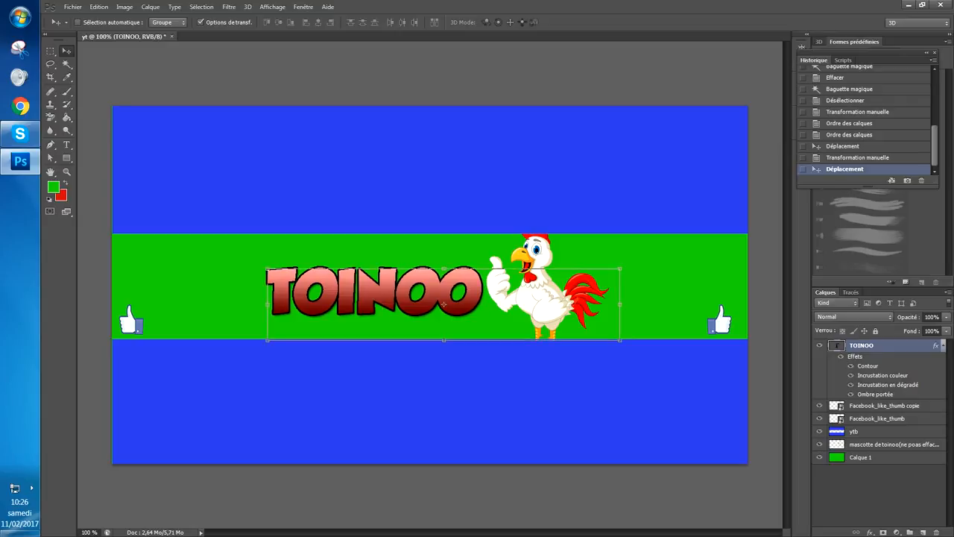
pyautogui.press('a')
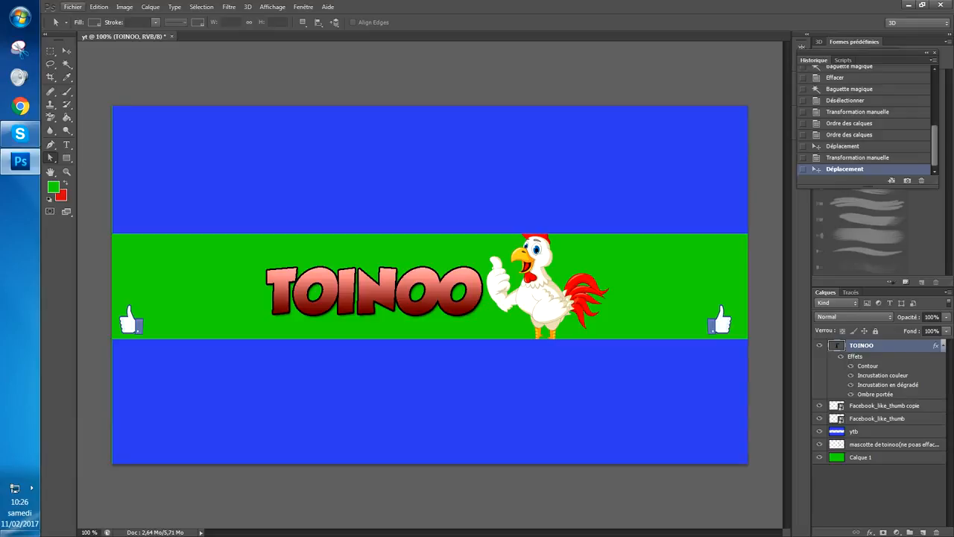
pyautogui.click(73, 7)
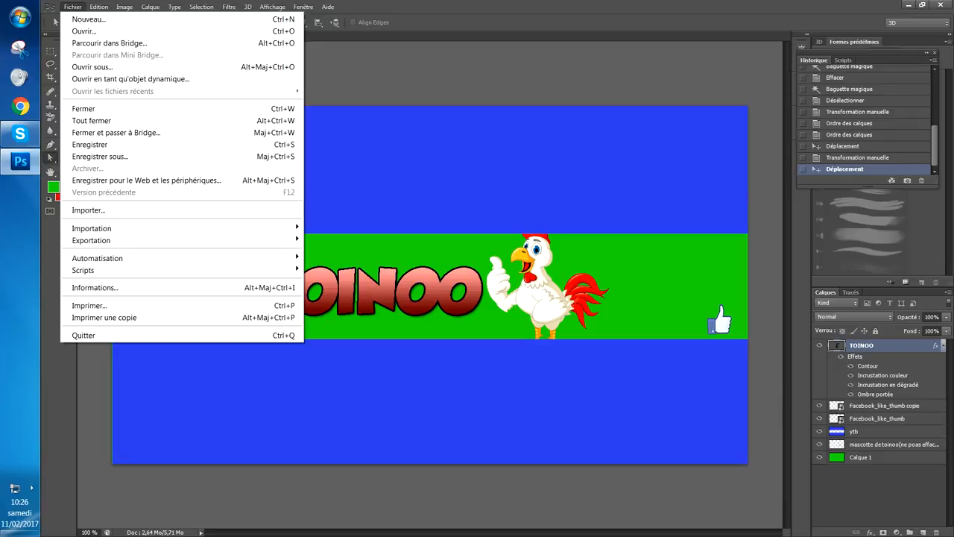
pyautogui.click(88, 209)
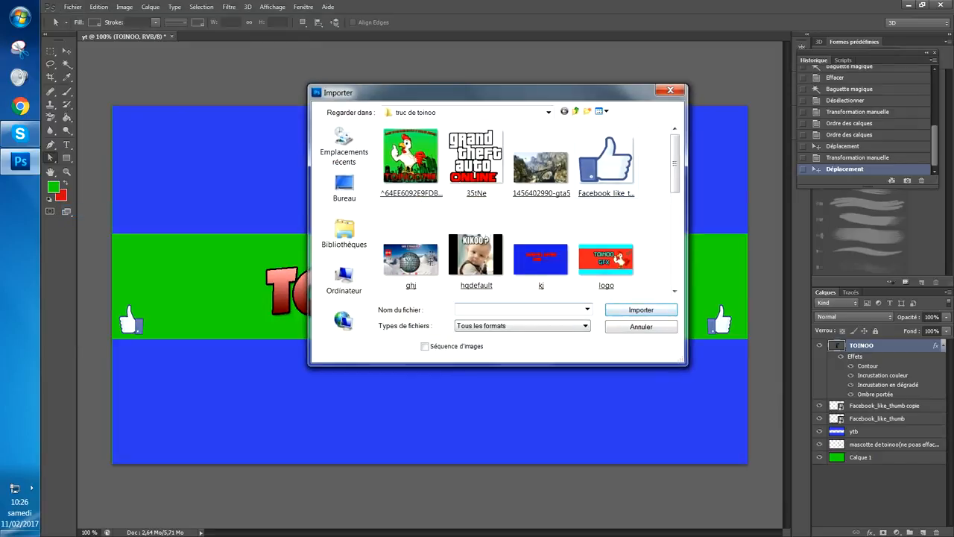
pyautogui.click(540, 167)
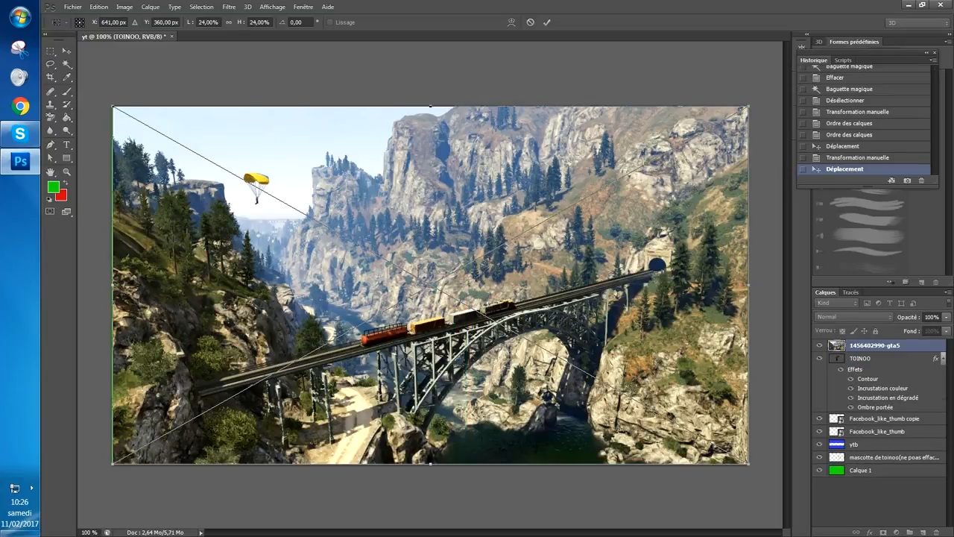
pyautogui.click(50, 158)
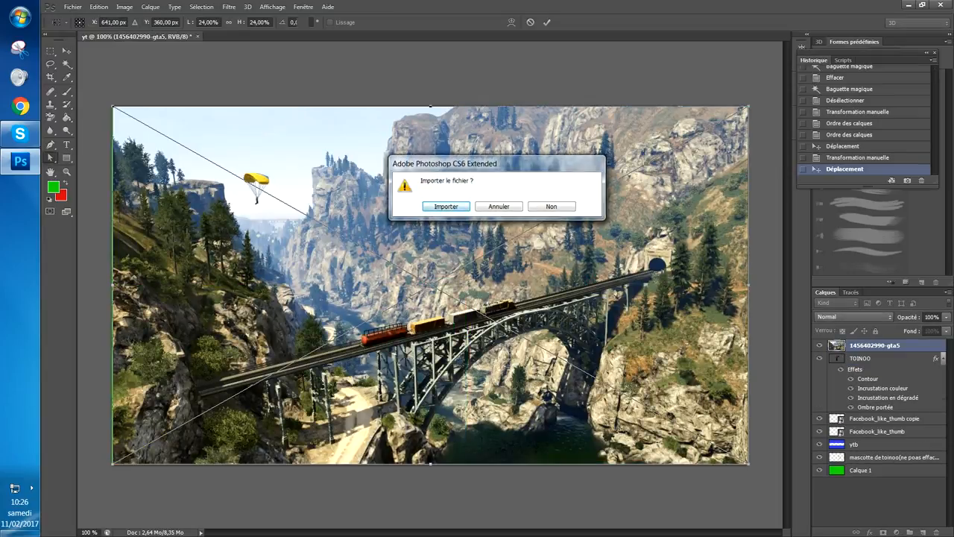
pyautogui.press('Return')
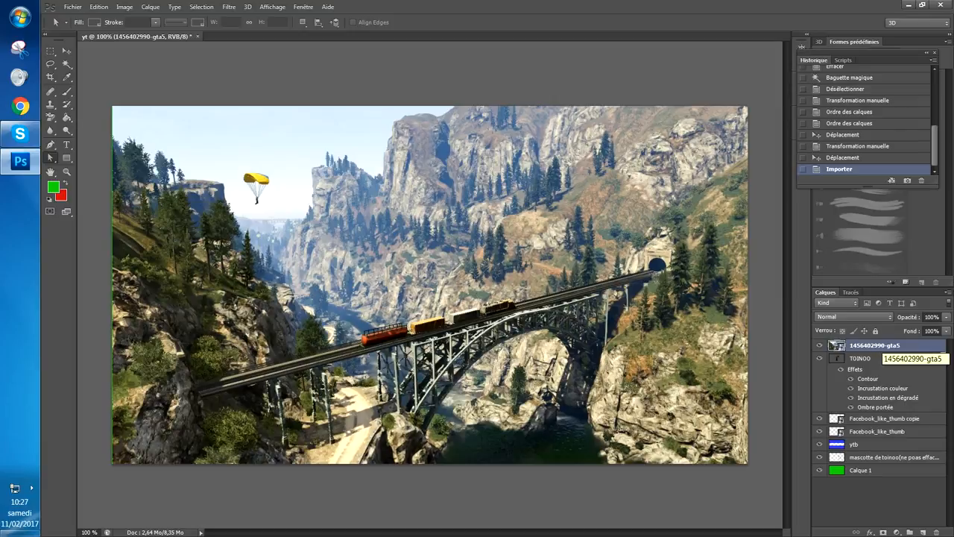
# - Reorder the gta5 image layer so it lies beneath the rooster layer and directly above the green Calque 1 layer
pyautogui.moveTo(872, 347); pyautogui.dragTo(872, 451)
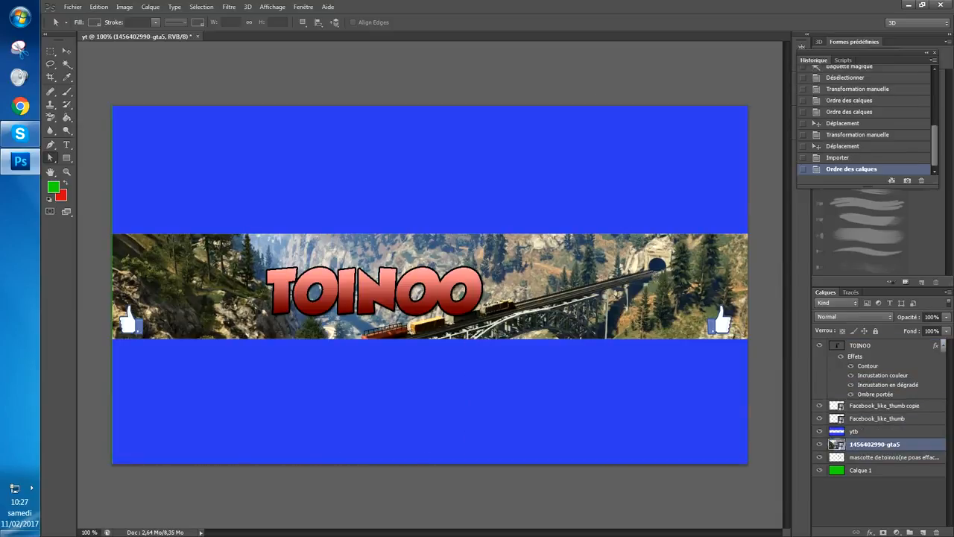
pyautogui.moveTo(872, 444); pyautogui.dragTo(872, 461)
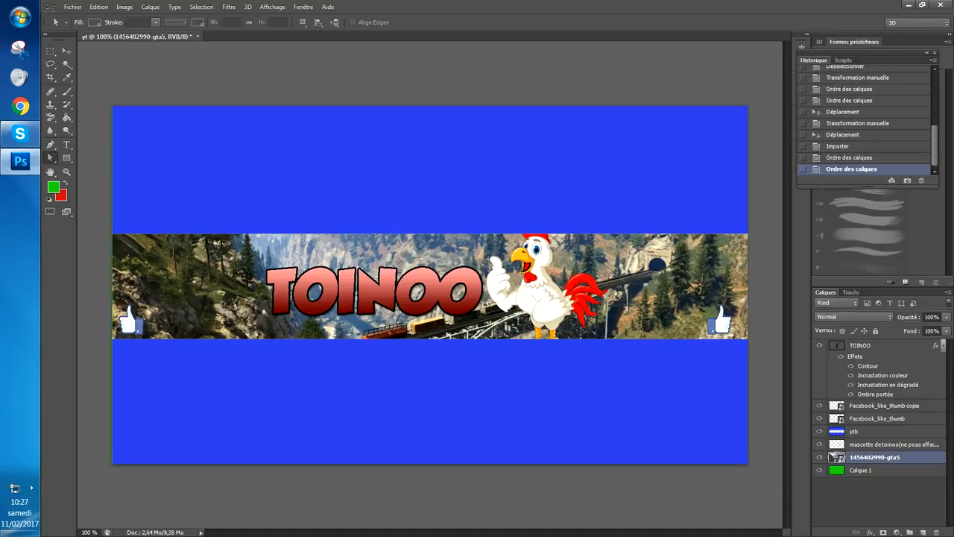
pyautogui.moveTo(872, 456); pyautogui.dragTo(872, 471)
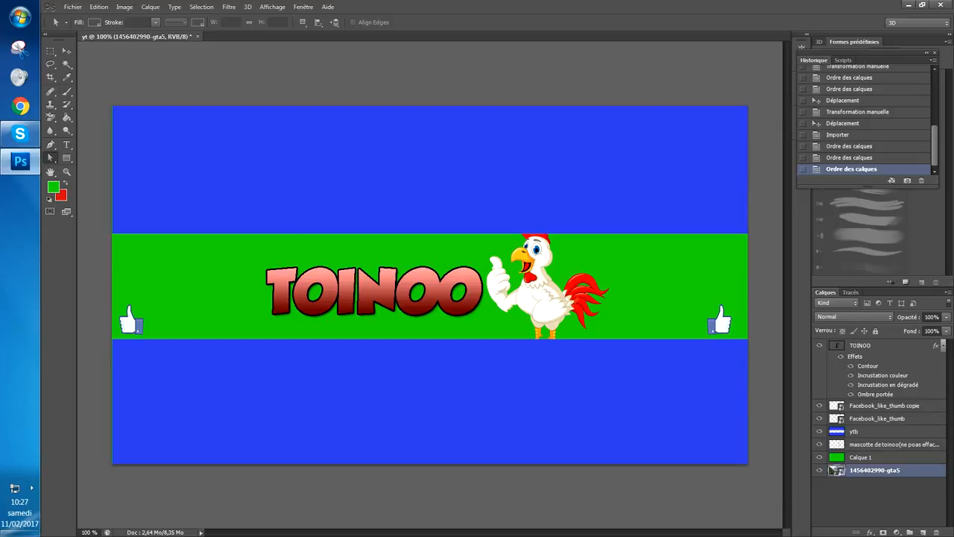
pyautogui.moveTo(872, 470); pyautogui.dragTo(872, 457)
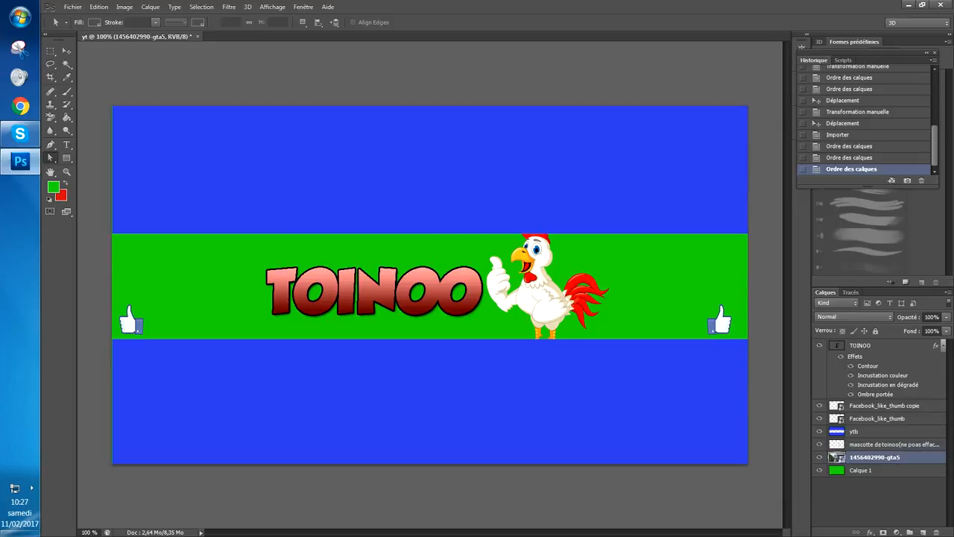
# - Lower the gta5 image layer's opacity to 31% so the green band tints the landscape
pyautogui.click(946, 317)
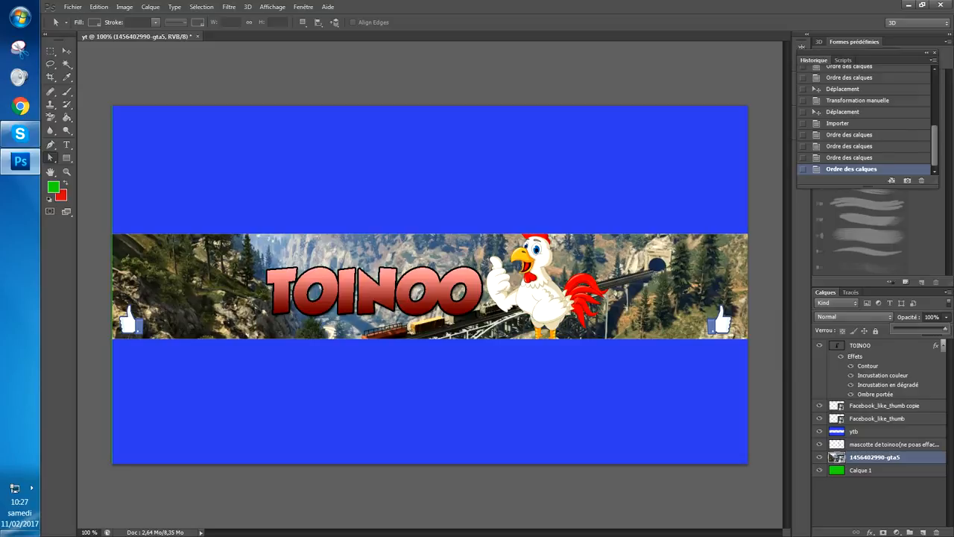
pyautogui.moveTo(945, 328); pyautogui.dragTo(910, 328)
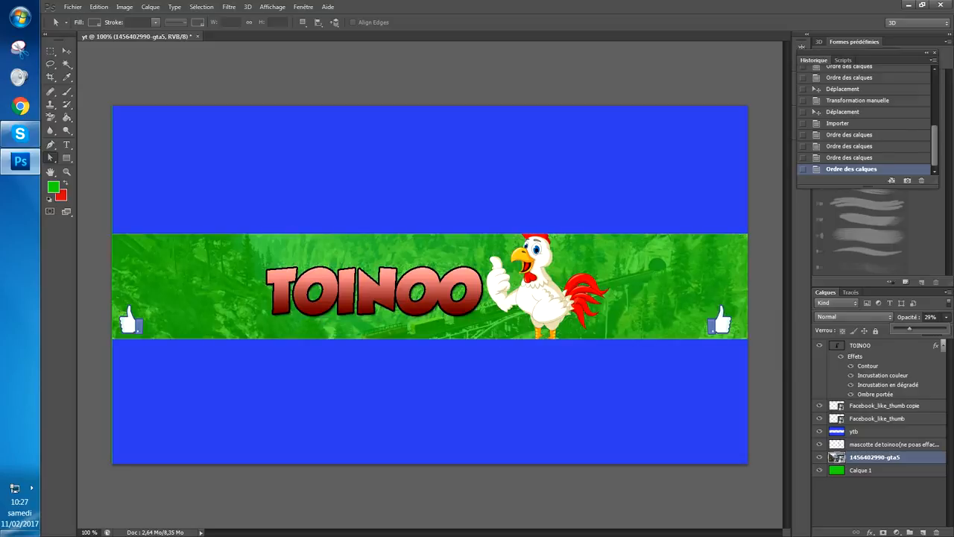
pyautogui.moveTo(908, 328); pyautogui.dragTo(924, 327)
pyautogui.moveTo(913, 328); pyautogui.dragTo(909, 328)
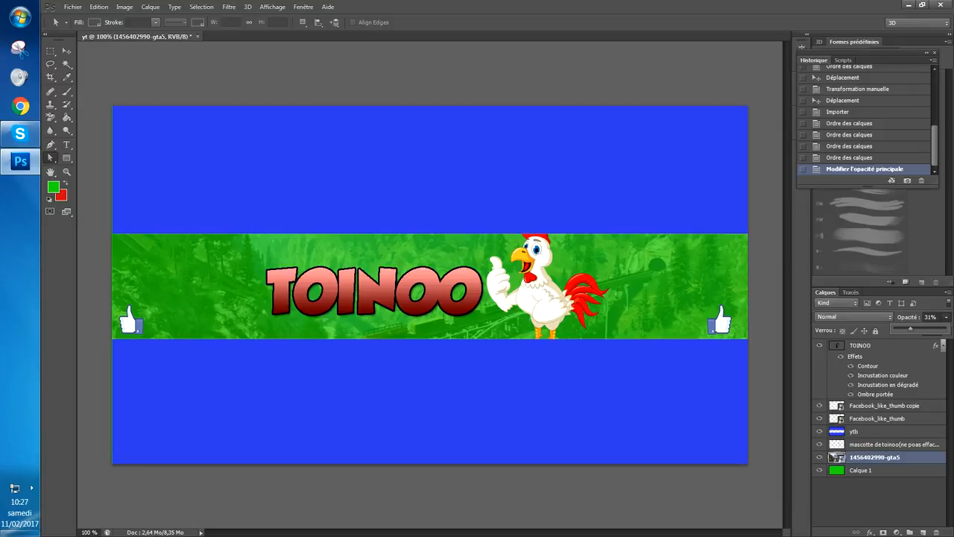
pyautogui.press('Return')
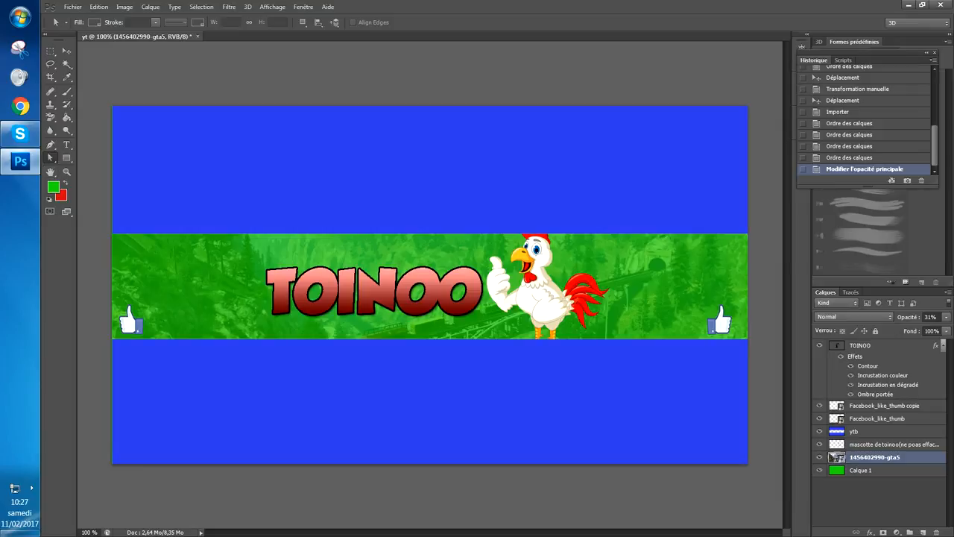
pyautogui.moveTo(33, 163)
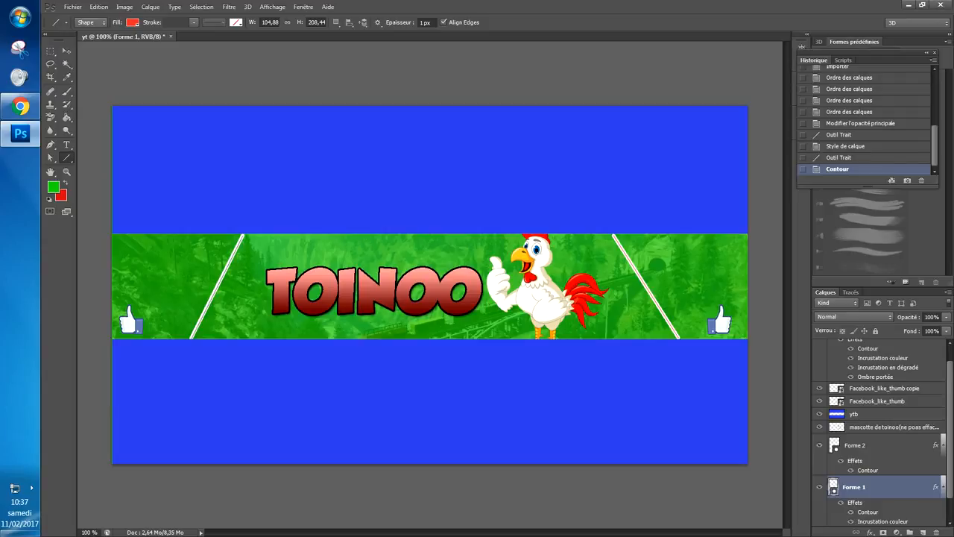
pyautogui.rightClick(67, 157)
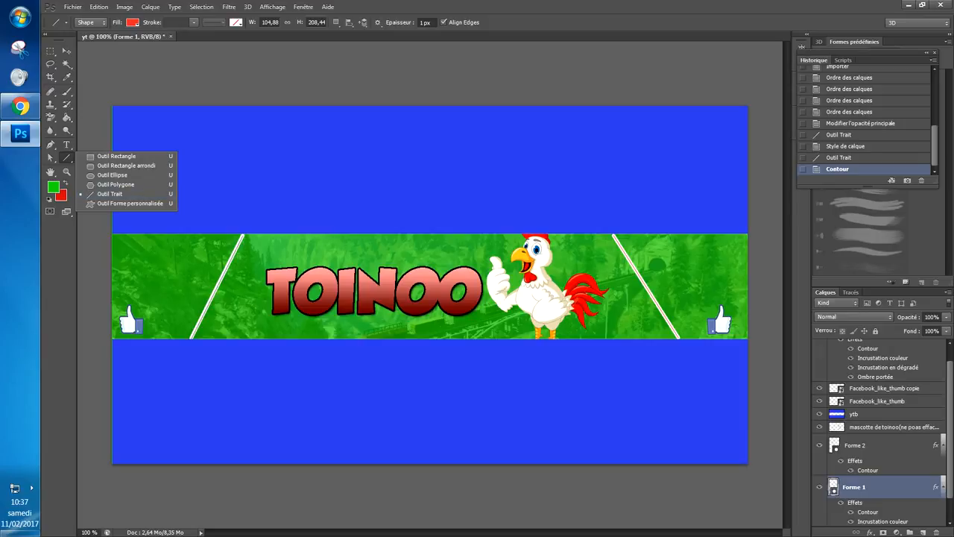
pyautogui.click(183, 152)
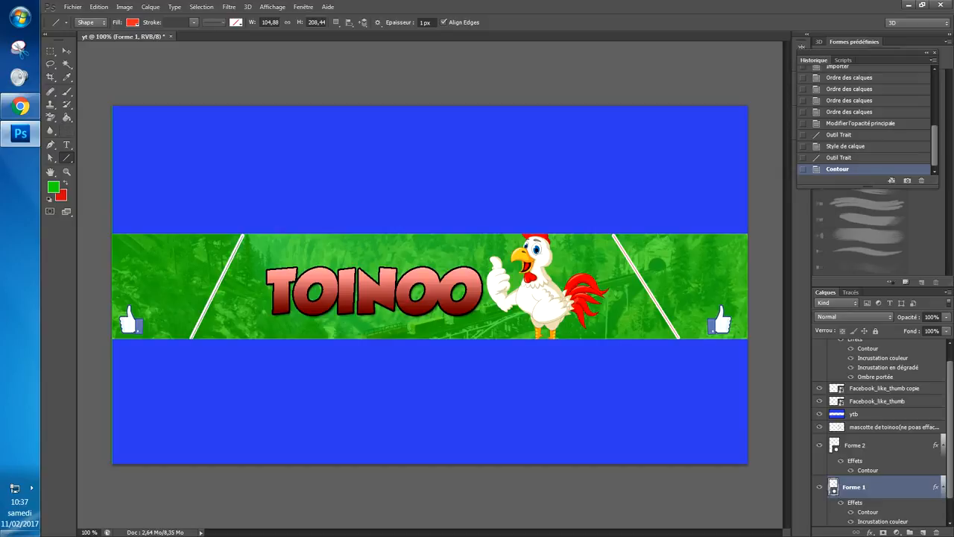
pyautogui.click(67, 50)
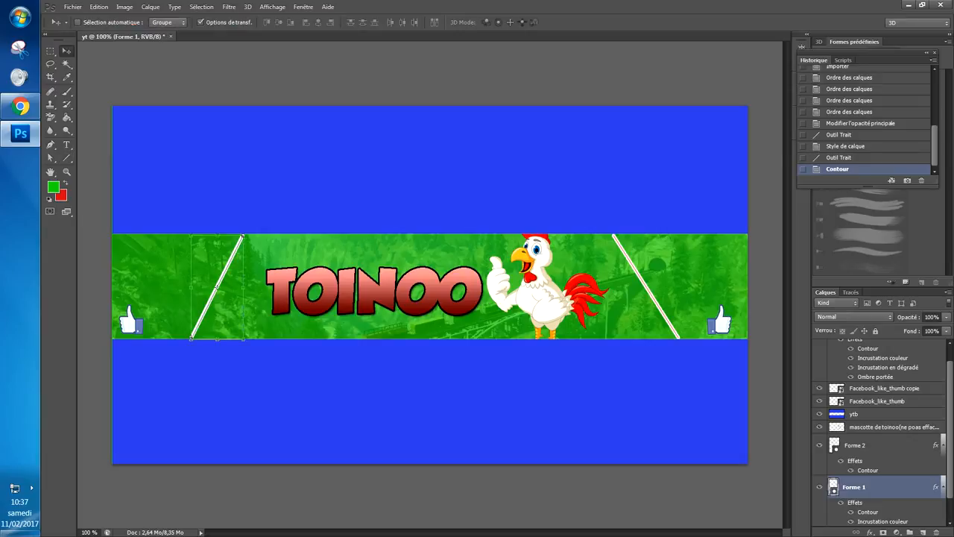
pyautogui.scroll(-2, 879, 433)
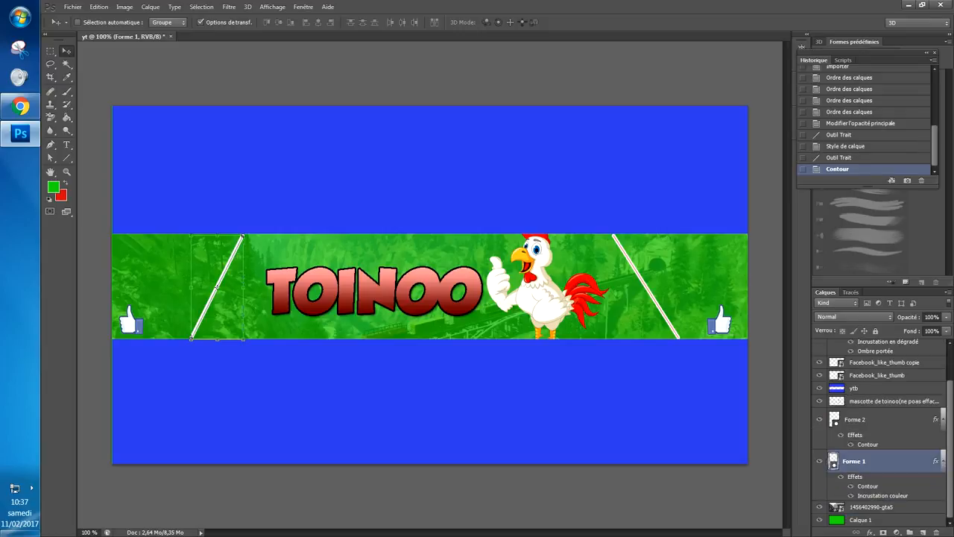
pyautogui.click(874, 506)
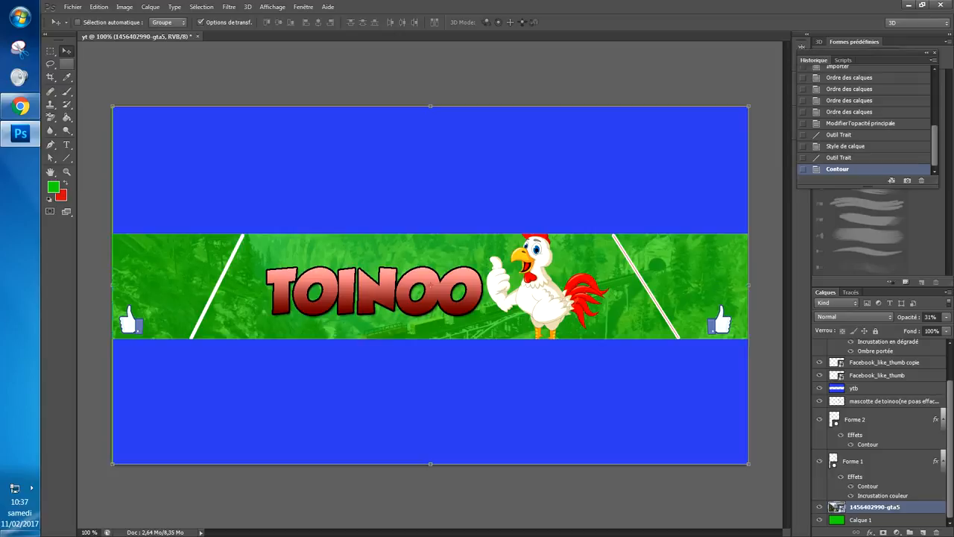
pyautogui.click(66, 64)
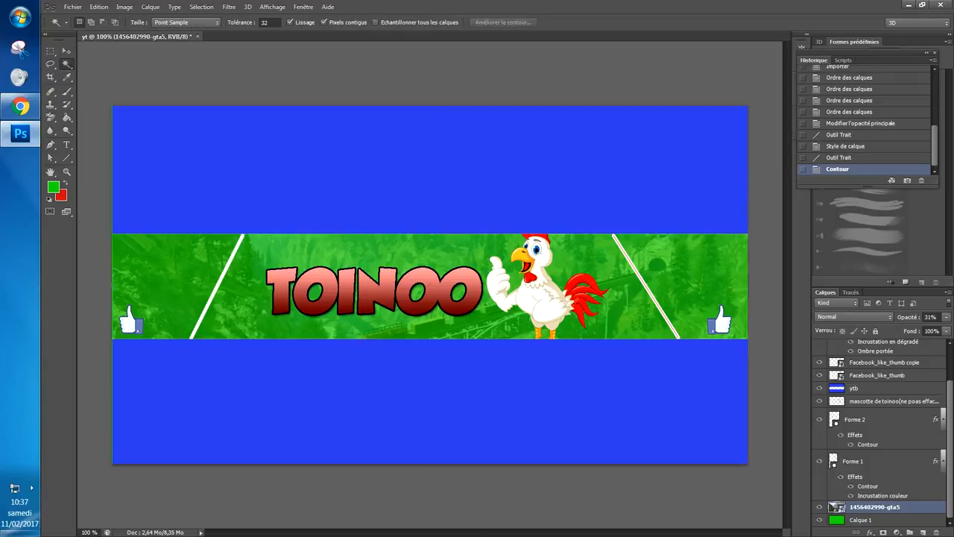
pyautogui.click(172, 283)
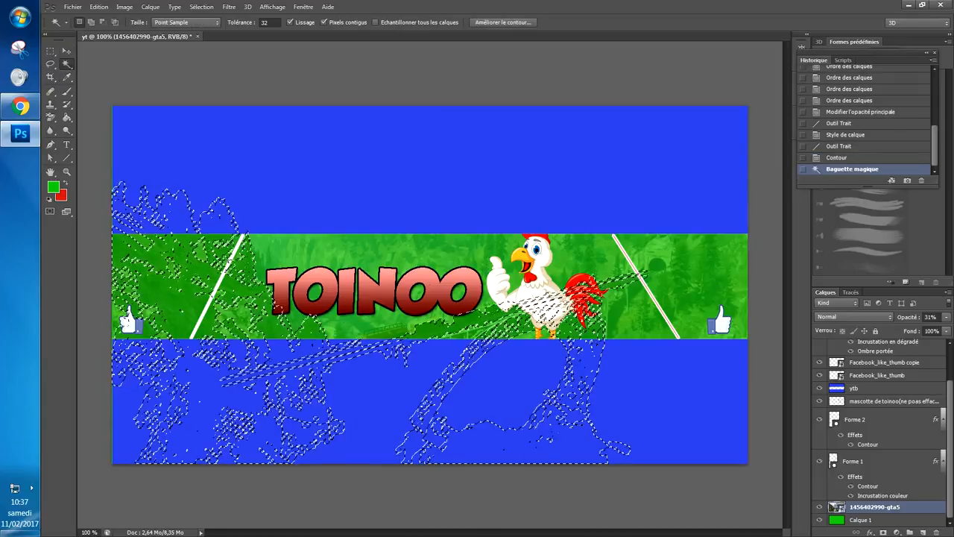
pyautogui.press('Left')
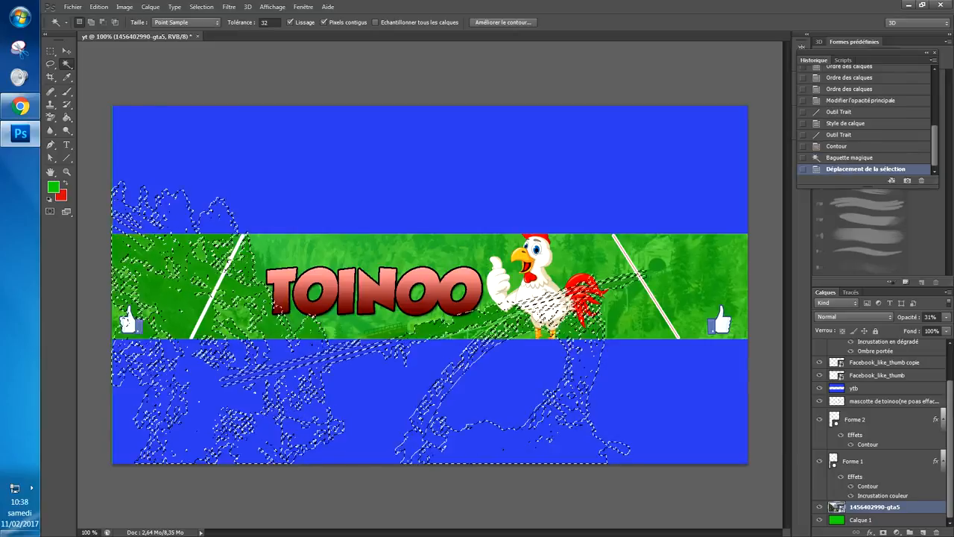
pyautogui.hotkey('ctrl', 'd')
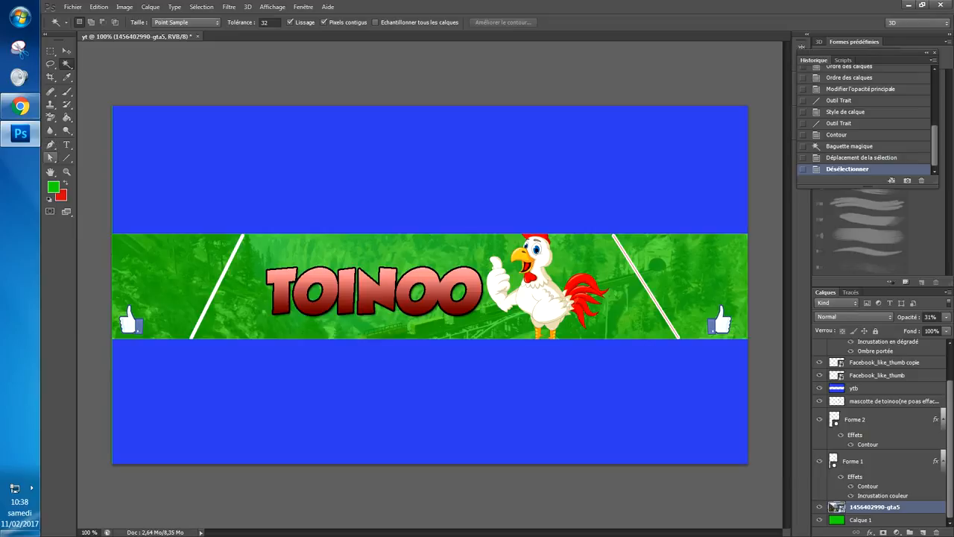
# - Turn off the colour overlay in the layer style of the Forme 1 diagonal line
pyautogui.click(50, 157)
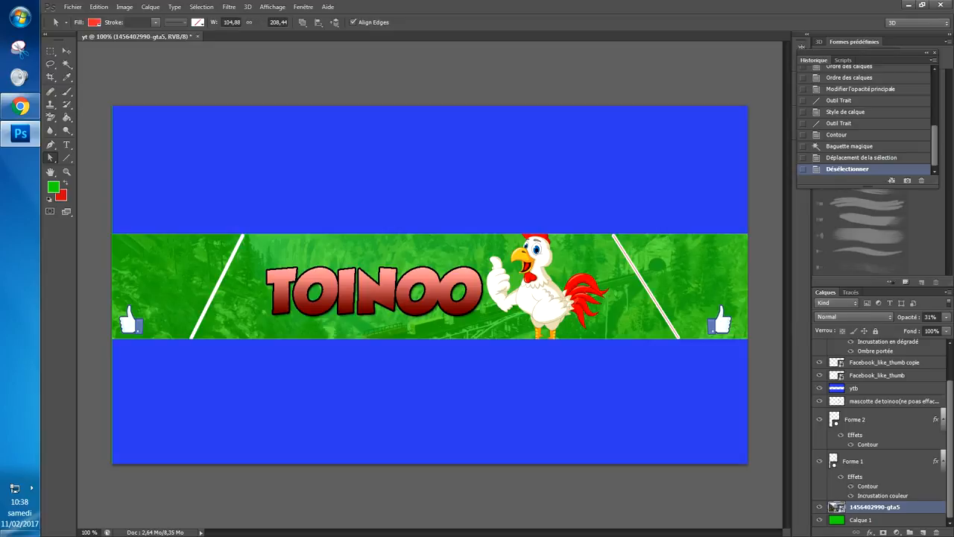
pyautogui.click(853, 461)
pyautogui.rightClick(853, 461)
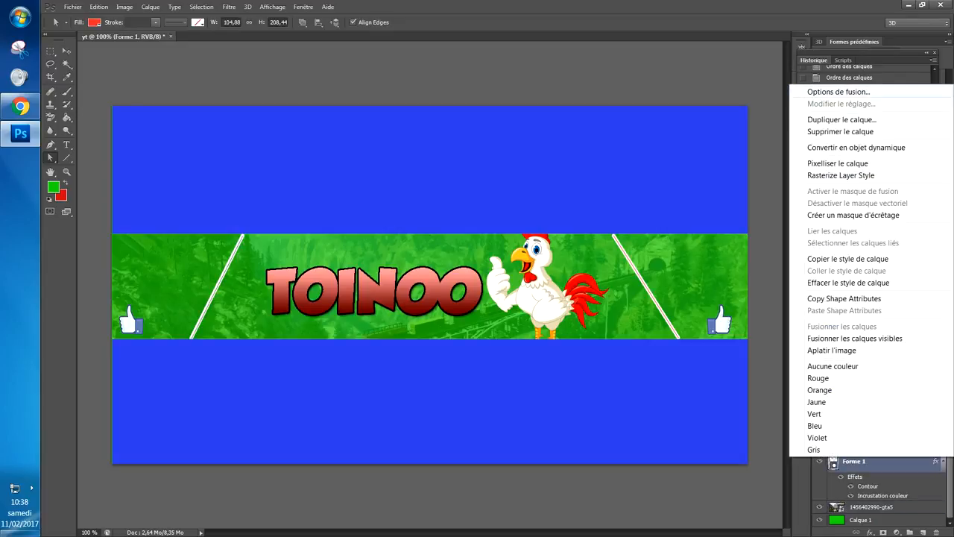
pyautogui.click(838, 92)
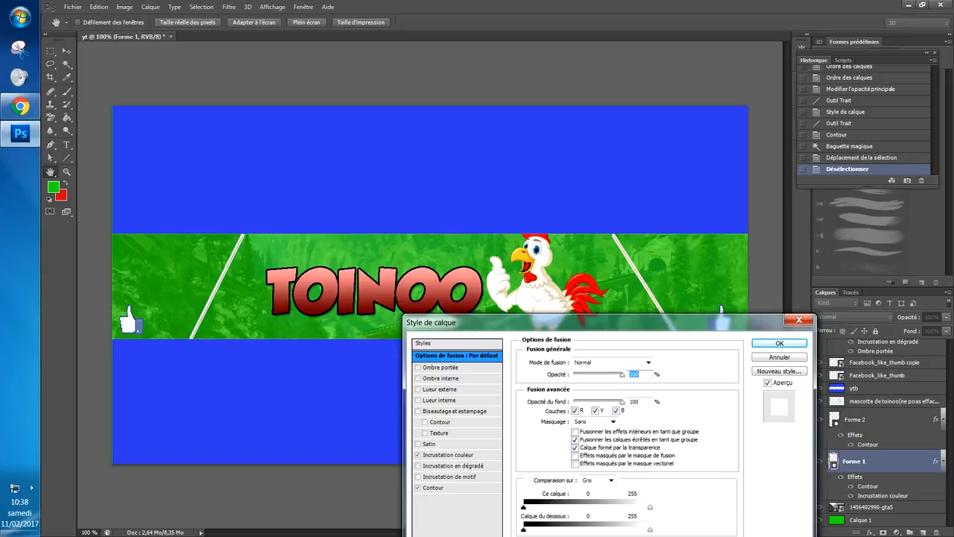
pyautogui.click(417, 453)
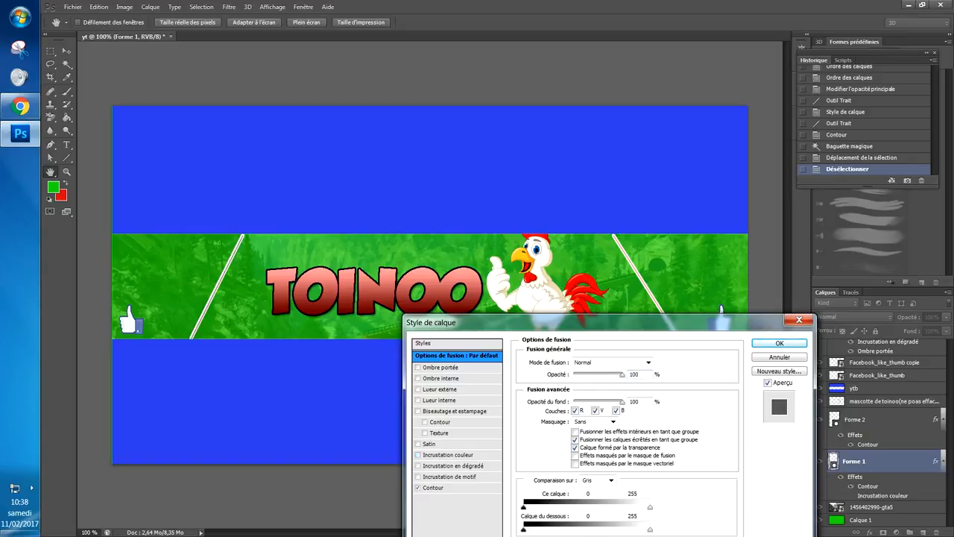
pyautogui.click(778, 342)
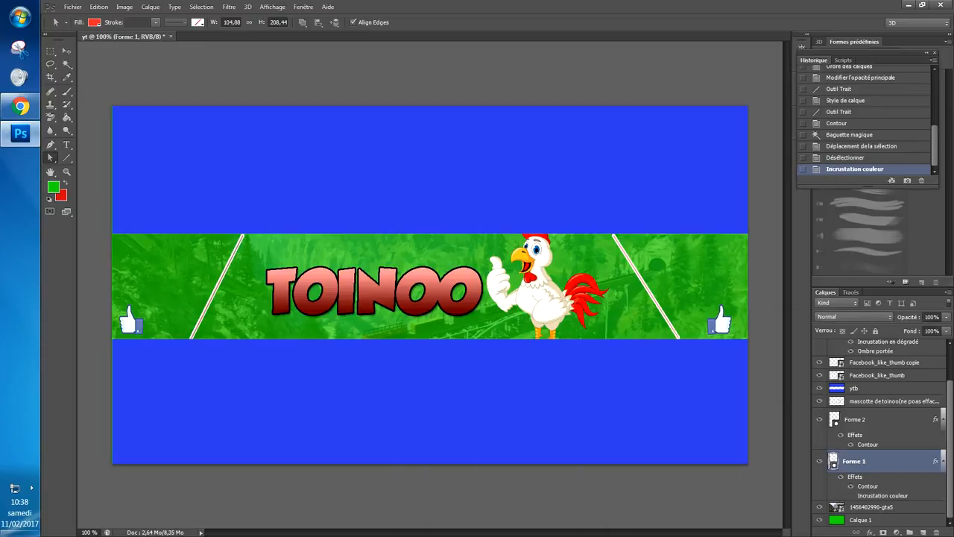
# - Toggle the visibility of the ytb template, both thumbs-up layers, Forme 2 and Calque 1 to examine the banner's layer stack
pyautogui.click(819, 387)
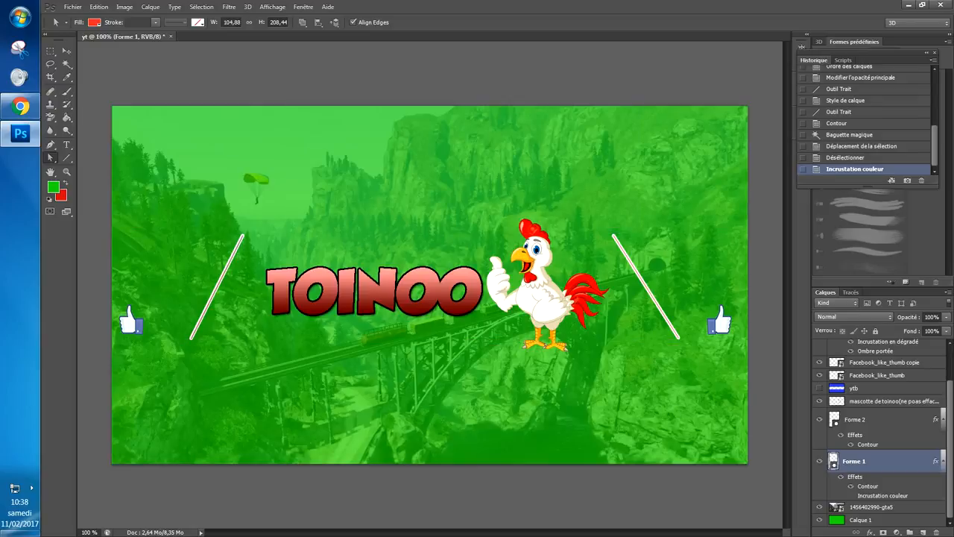
pyautogui.click(819, 375)
pyautogui.click(819, 361)
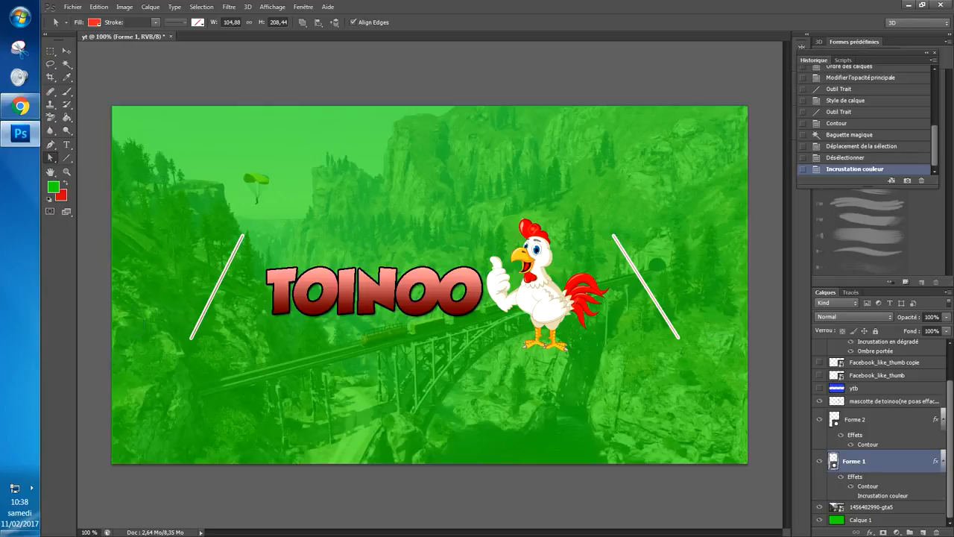
pyautogui.click(819, 419)
pyautogui.click(819, 419)
pyautogui.click(819, 519)
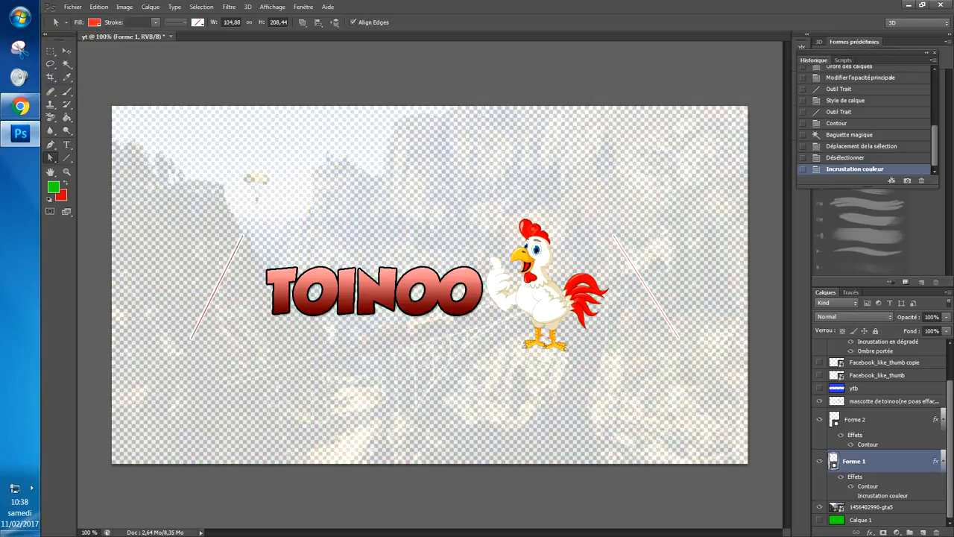
pyautogui.click(819, 520)
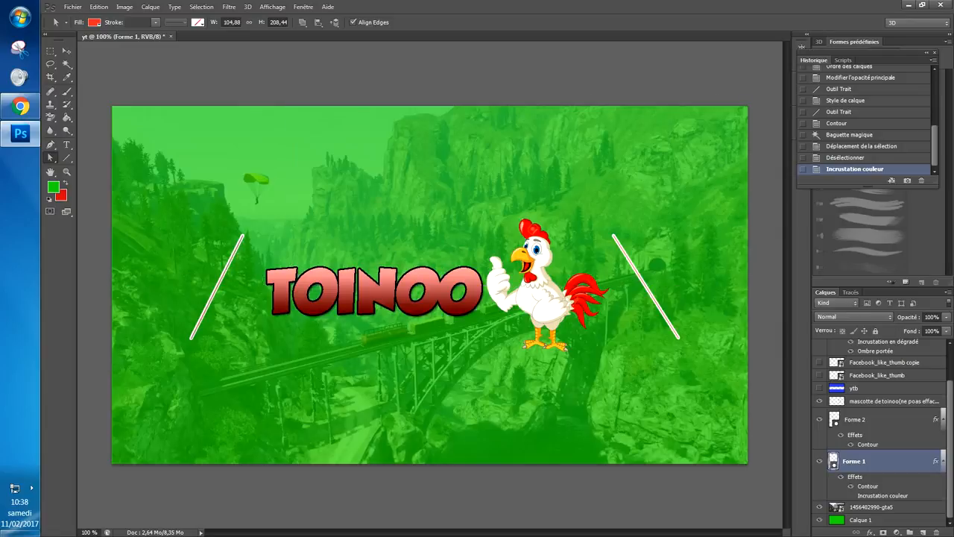
pyautogui.click(819, 387)
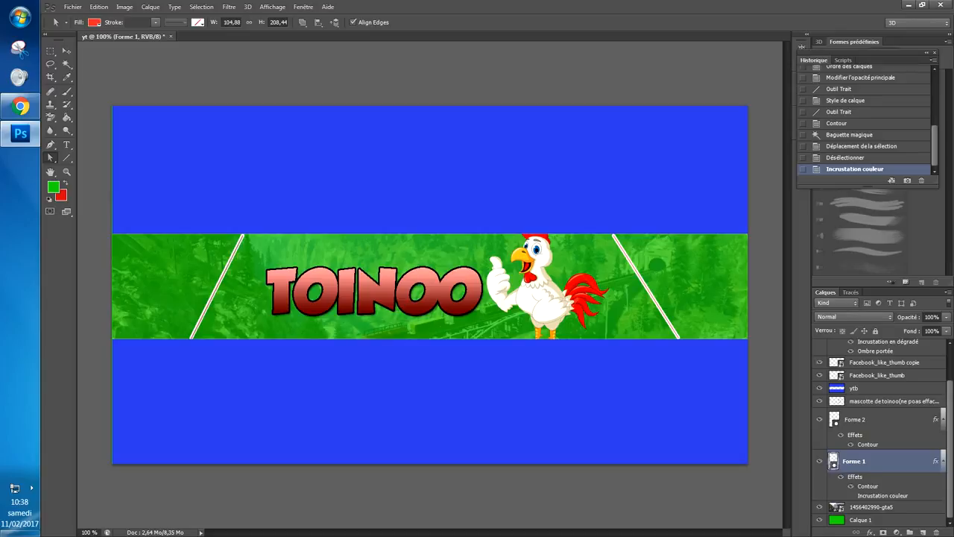
pyautogui.scroll(2, 880, 432)
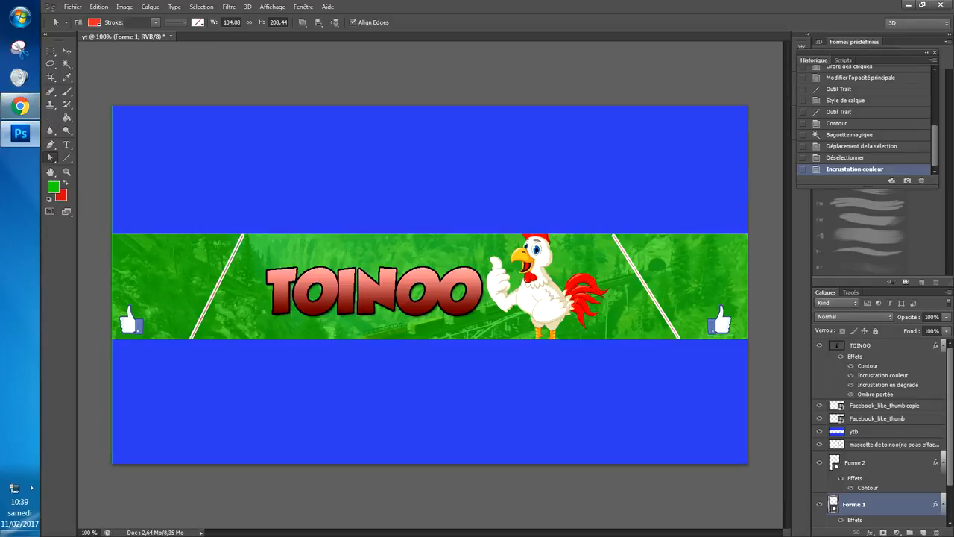
pyautogui.click(72, 7)
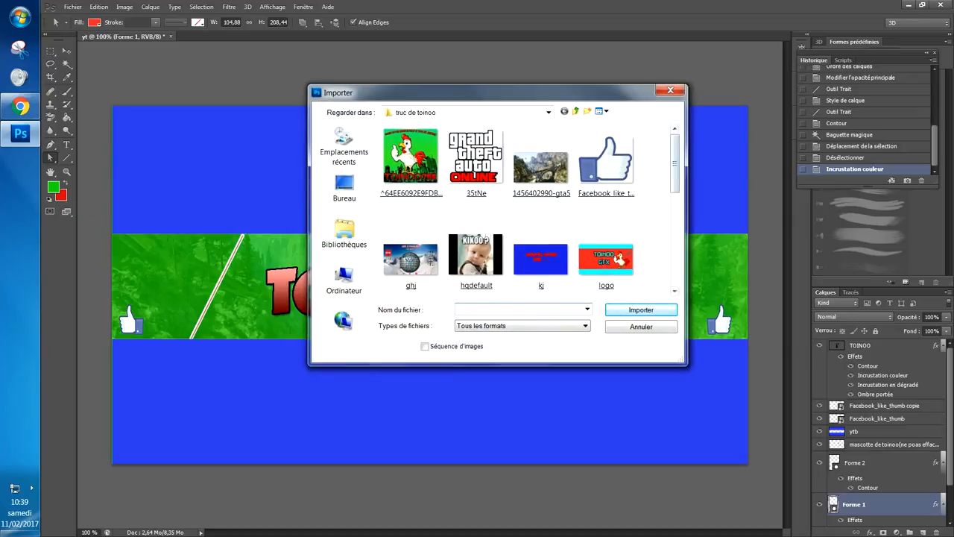
pyautogui.scroll(-5, 529, 198)
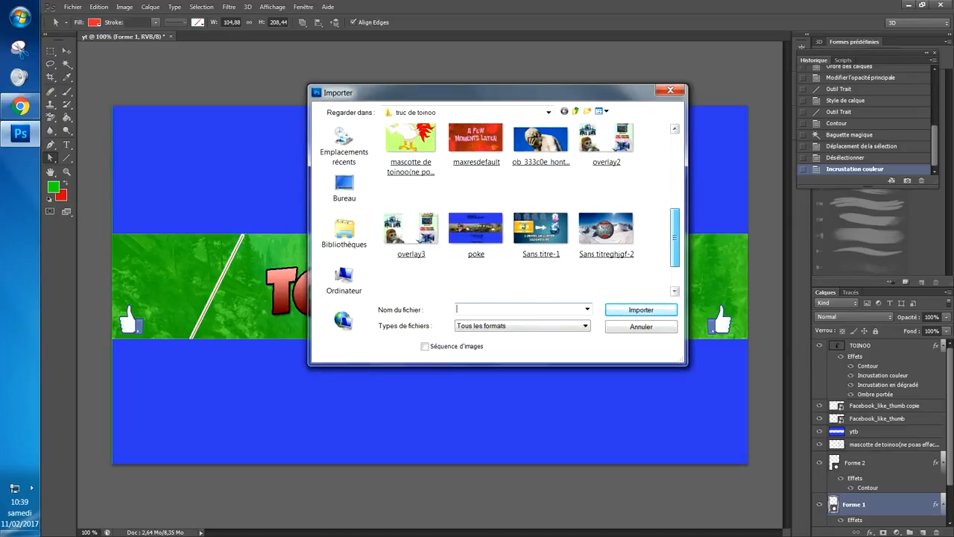
pyautogui.moveTo(675, 237)
pyautogui.mouseDown()
pyautogui.moveTo(674, 192)
pyautogui.moveTo(674, 258)
pyautogui.moveTo(674, 236)
pyautogui.mouseUp()
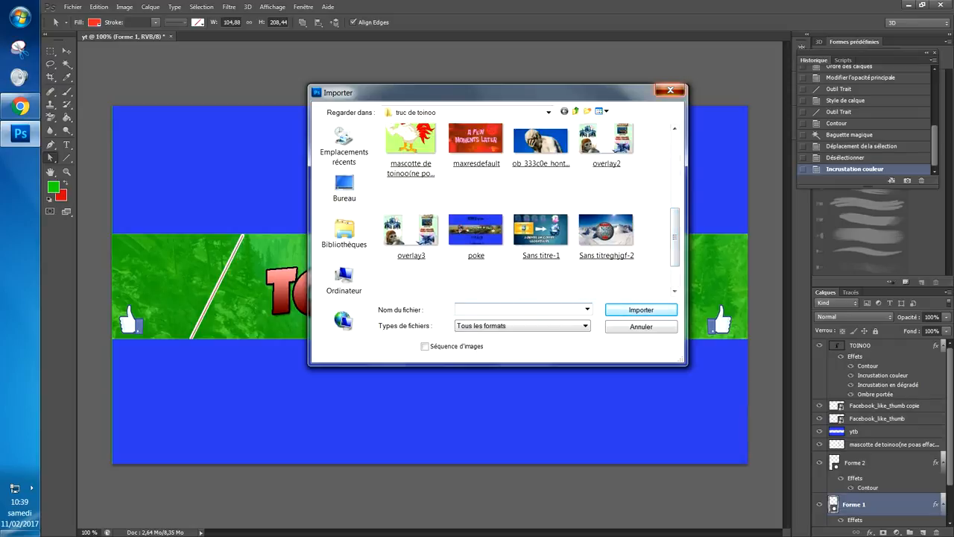
pyautogui.click(670, 90)
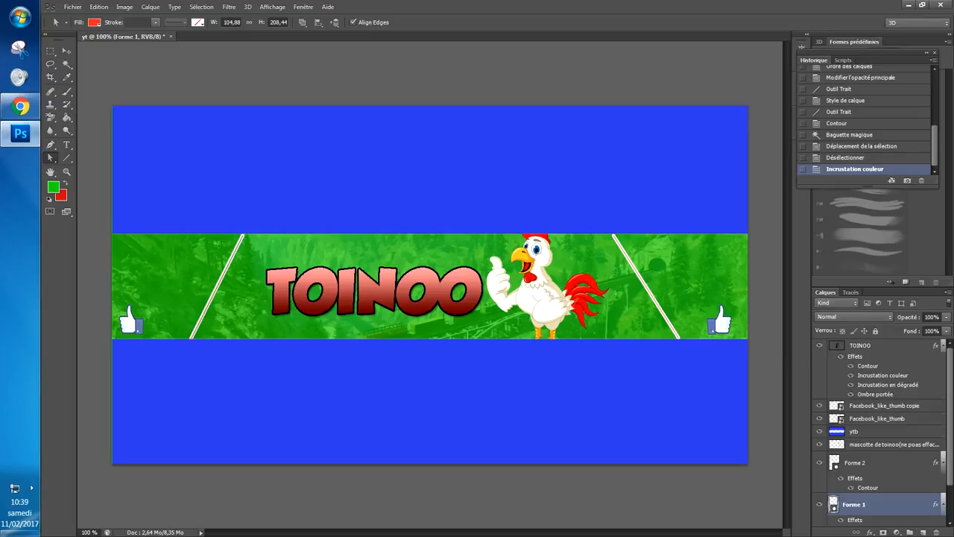
pyautogui.click(66, 64)
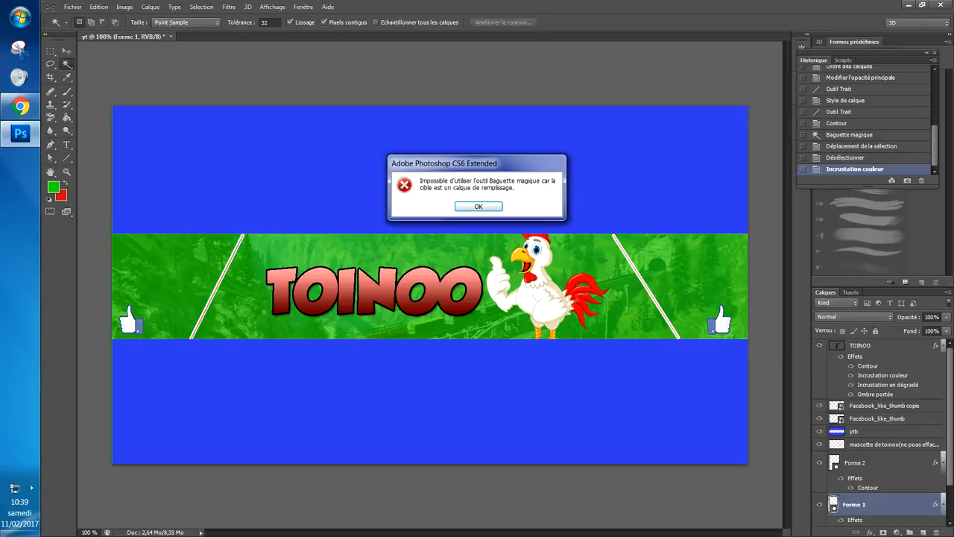
pyautogui.press('Return')
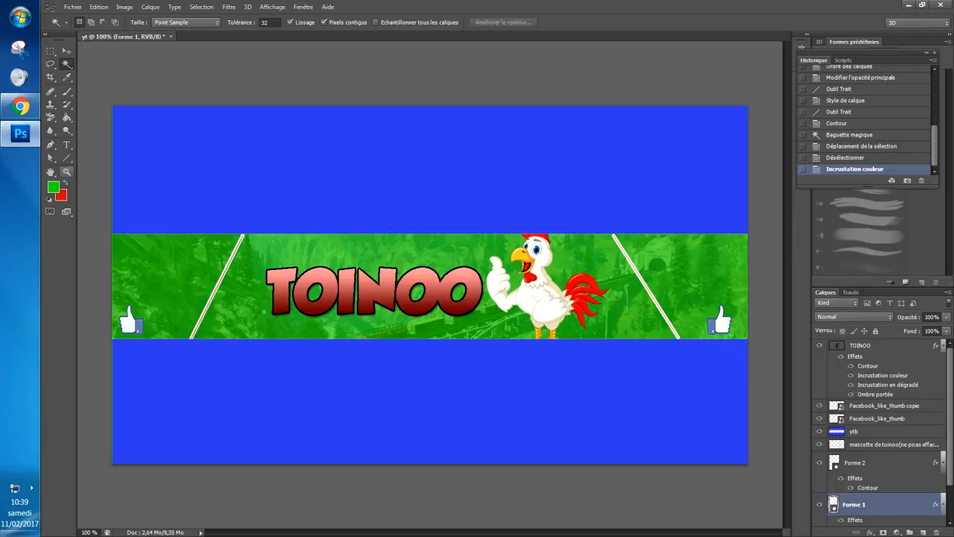
pyautogui.click(50, 157)
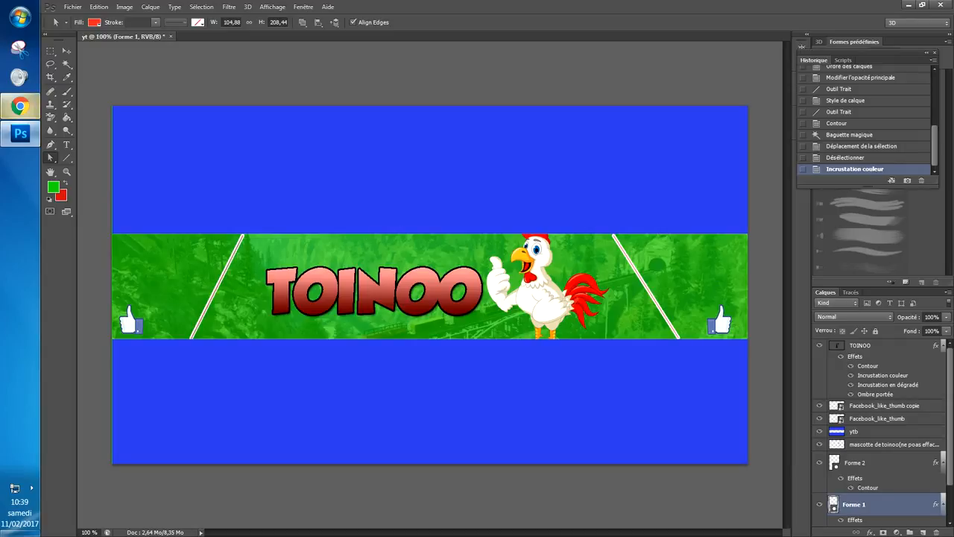
# - Switch to Chrome and search Google Images for "franklin gta"
pyautogui.click(20, 106)
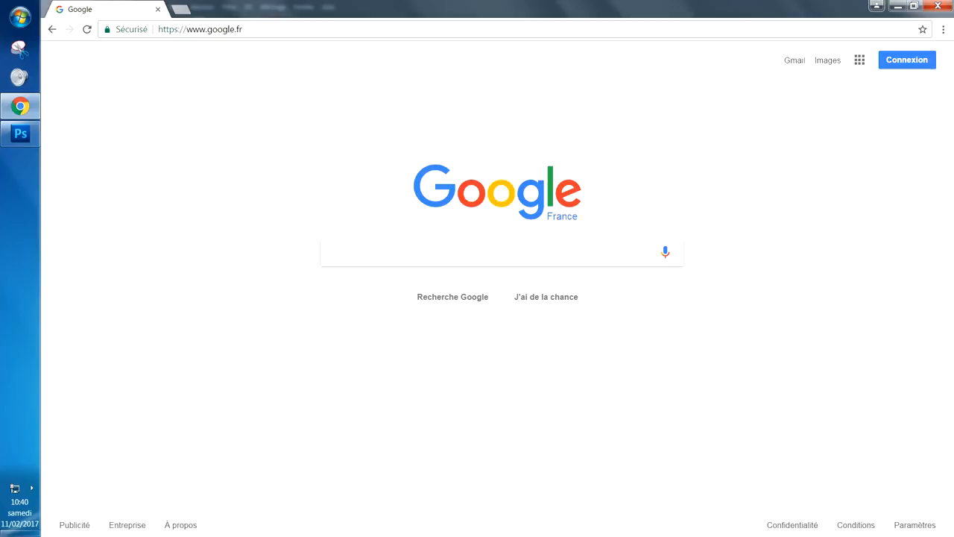
pyautogui.write('fr')
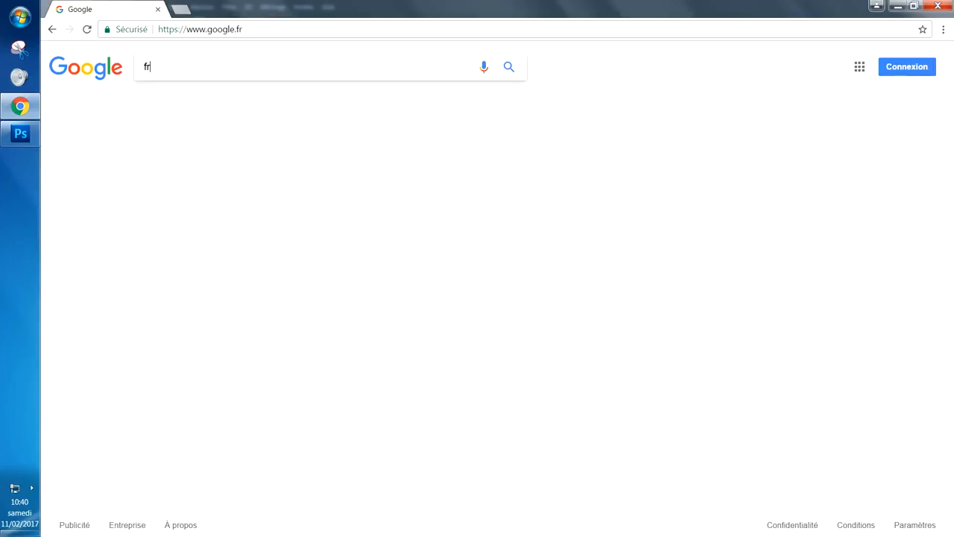
pyautogui.write('anklin gta')
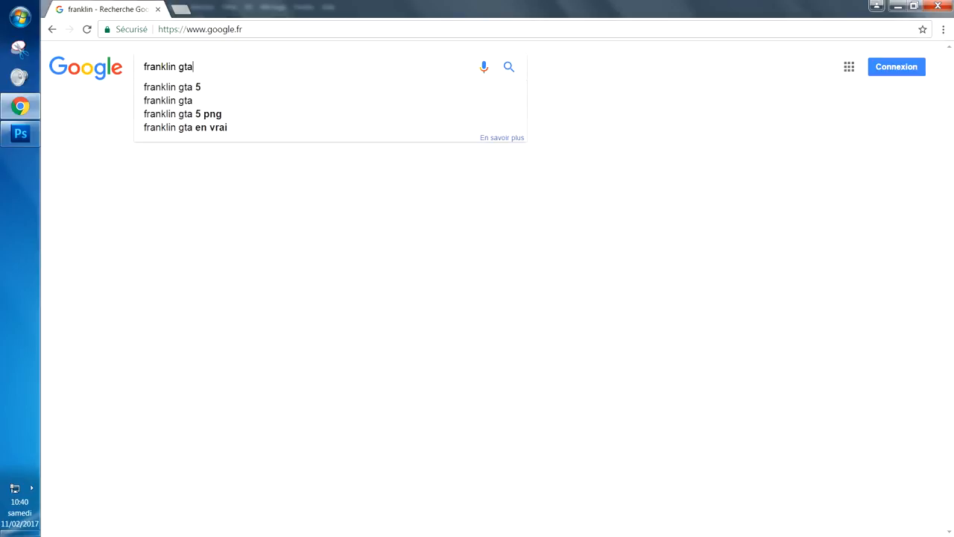
pyautogui.press('Return')
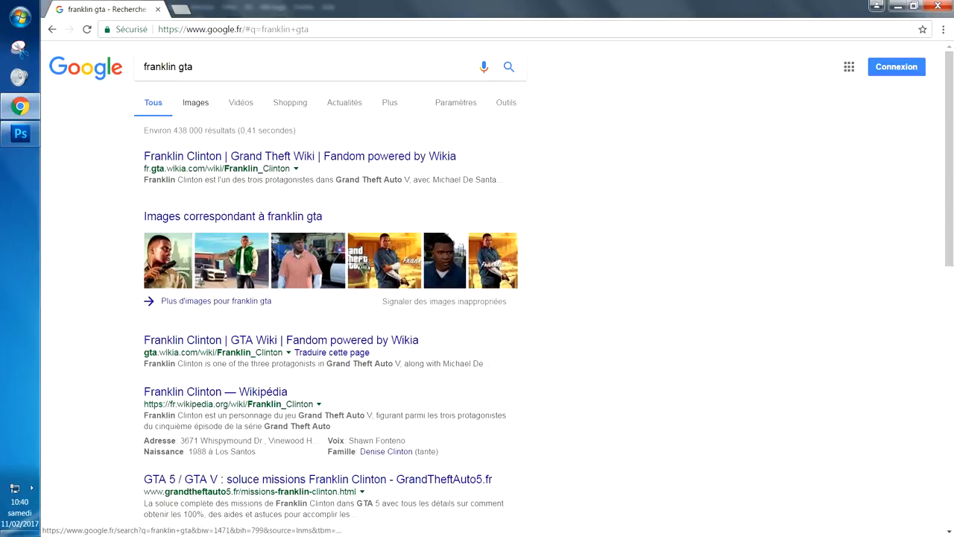
pyautogui.click(195, 102)
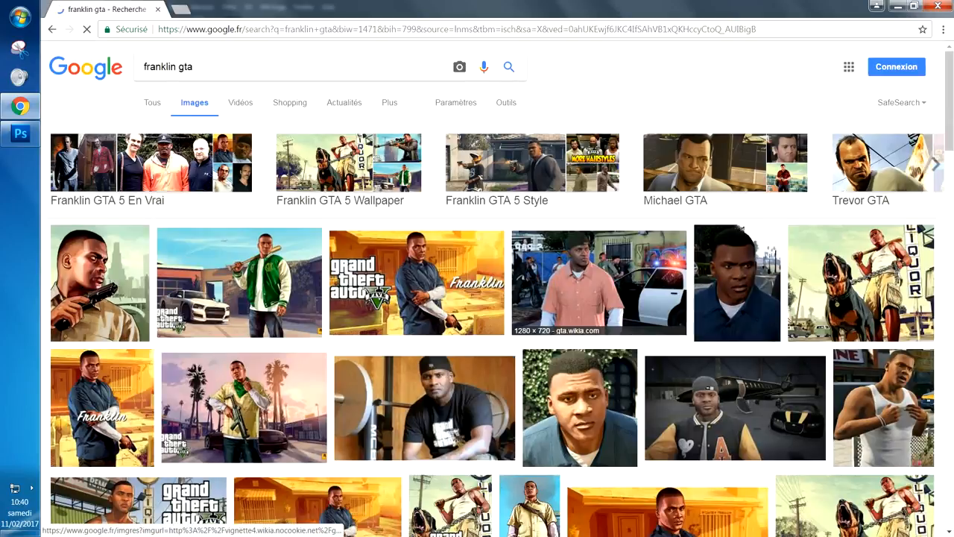
# - Find the full-length Franklin picture on a white background in the results and save it as Gta_5_franklin PNG in the Images library
pyautogui.scroll(-4, 380, 313)
pyautogui.scroll(-2, 492, 288)
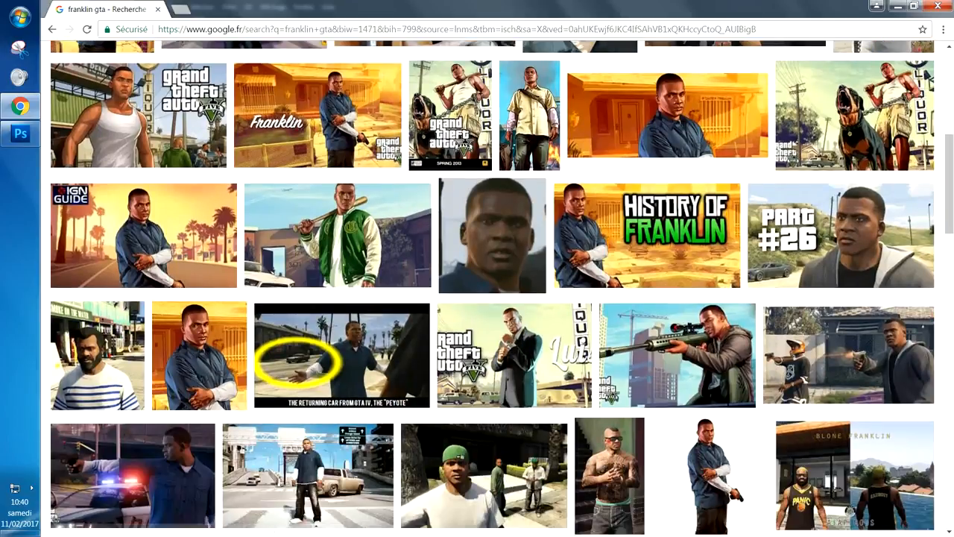
pyautogui.click(704, 392)
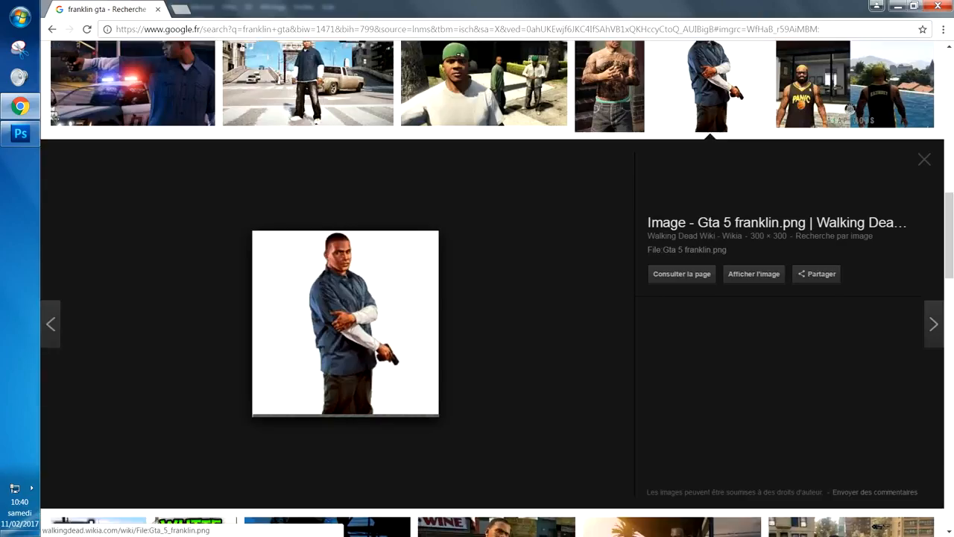
pyautogui.rightClick(369, 344)
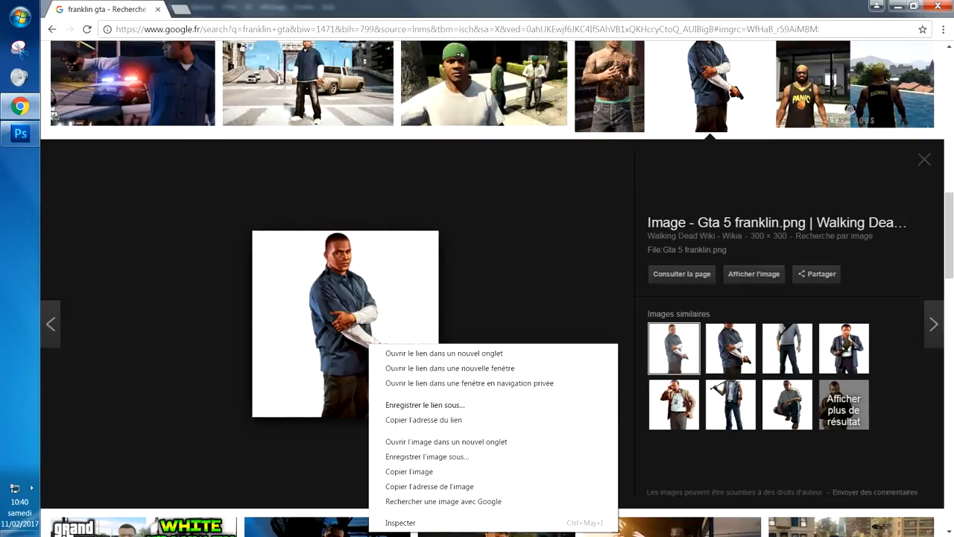
pyautogui.click(426, 456)
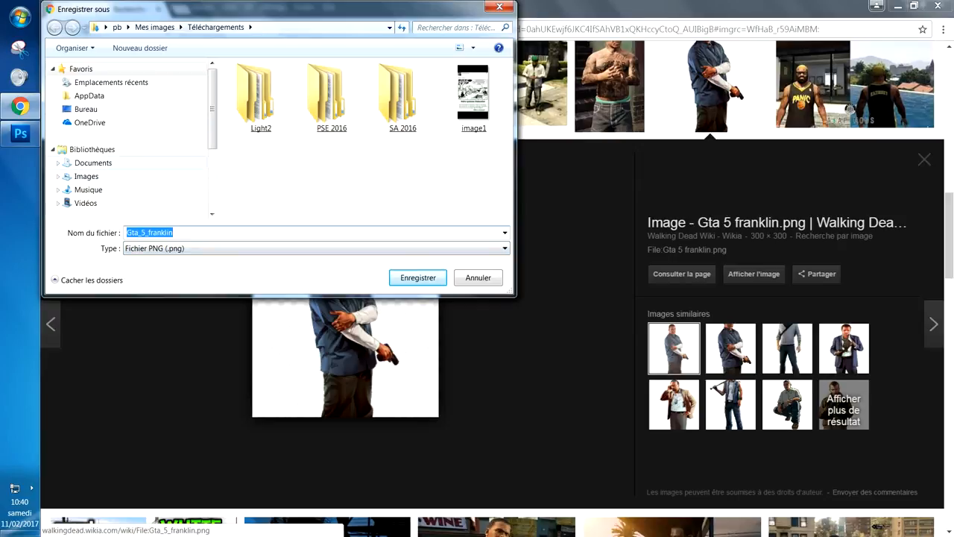
pyautogui.click(86, 176)
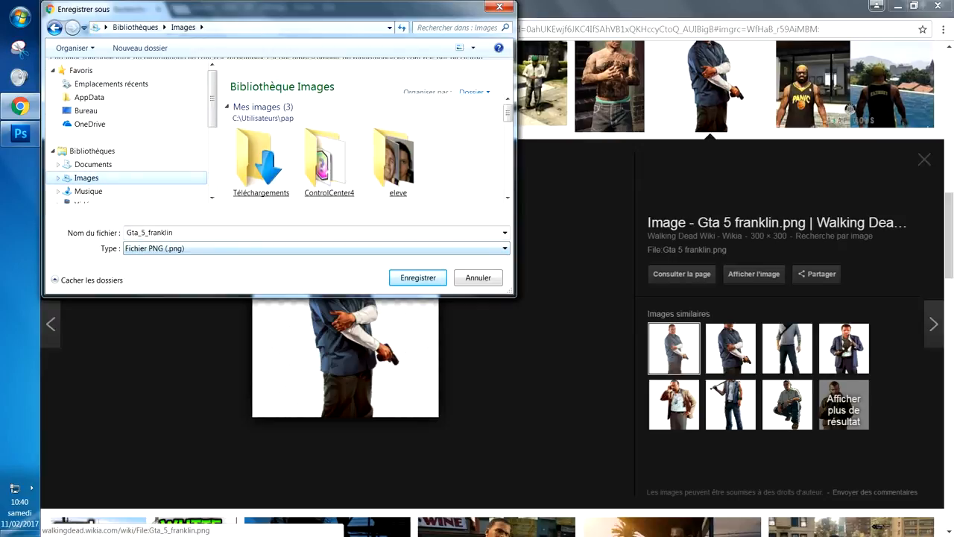
pyautogui.click(417, 277)
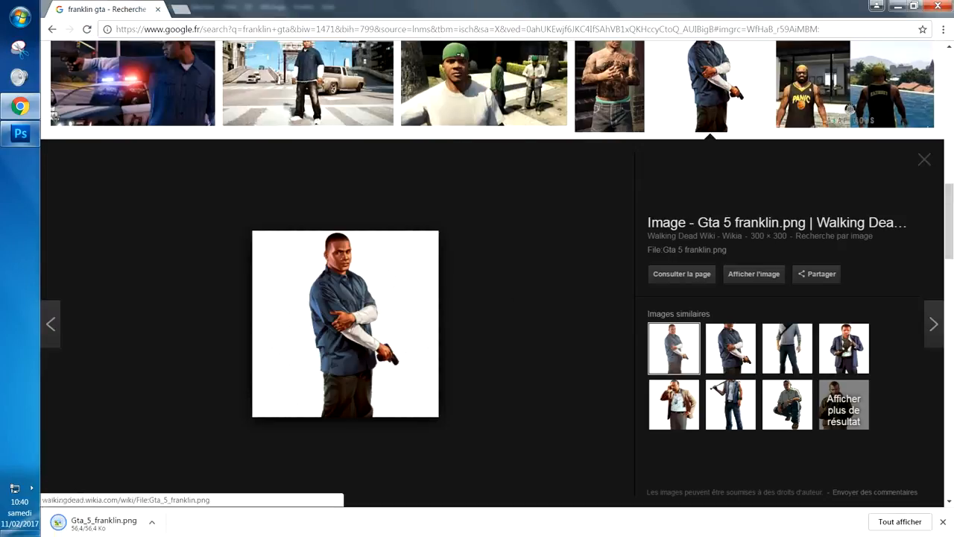
# - Switch to Photoshop and place the Gta_5_franklin file from the Images library into the banner
pyautogui.click(20, 133)
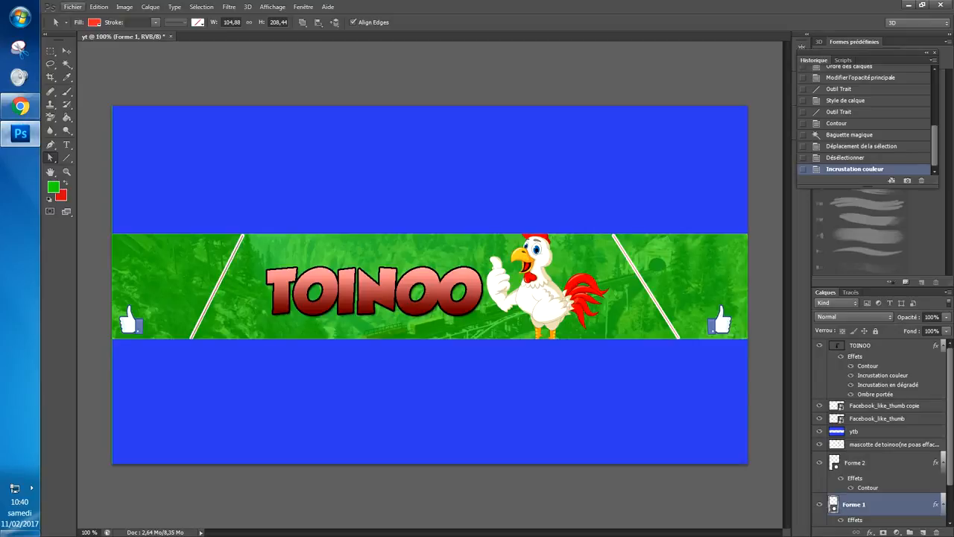
pyautogui.click(72, 7)
pyautogui.click(87, 210)
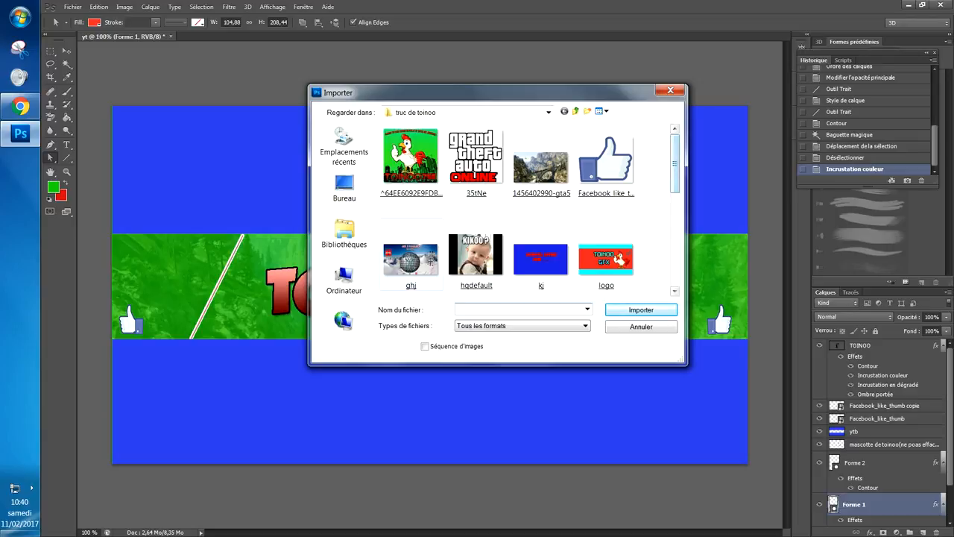
pyautogui.click(344, 232)
pyautogui.doubleClick(569, 141)
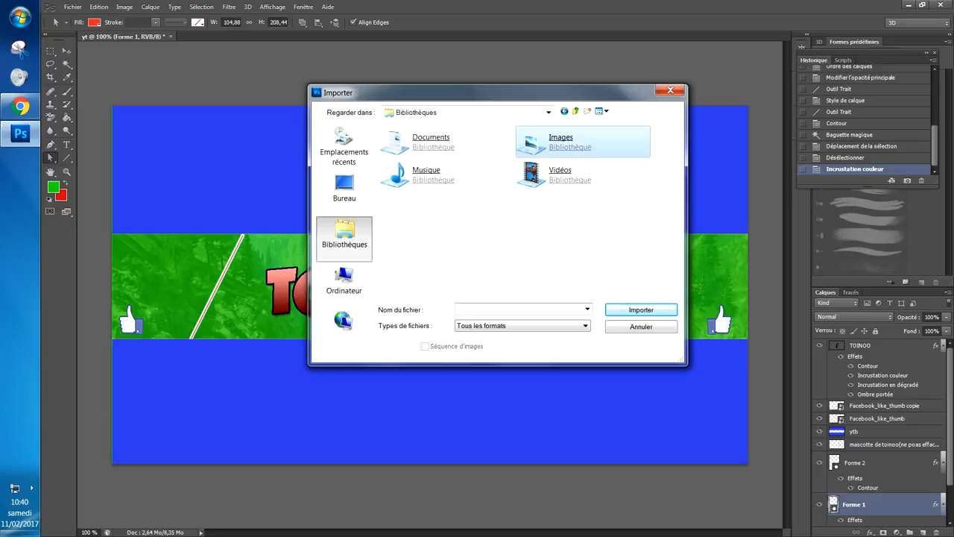
pyautogui.scroll(-4, 541, 261)
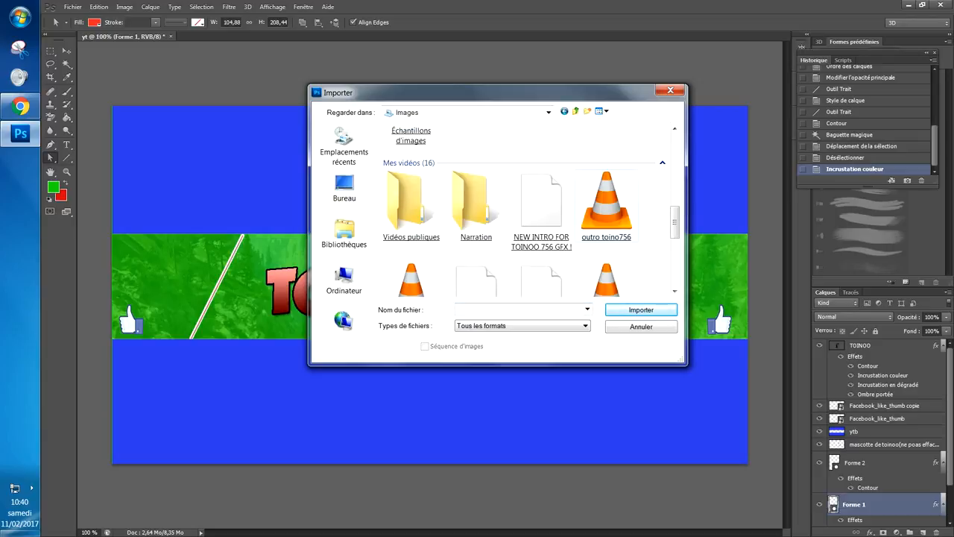
pyautogui.scroll(2, 541, 260)
pyautogui.scroll(-3, 525, 209)
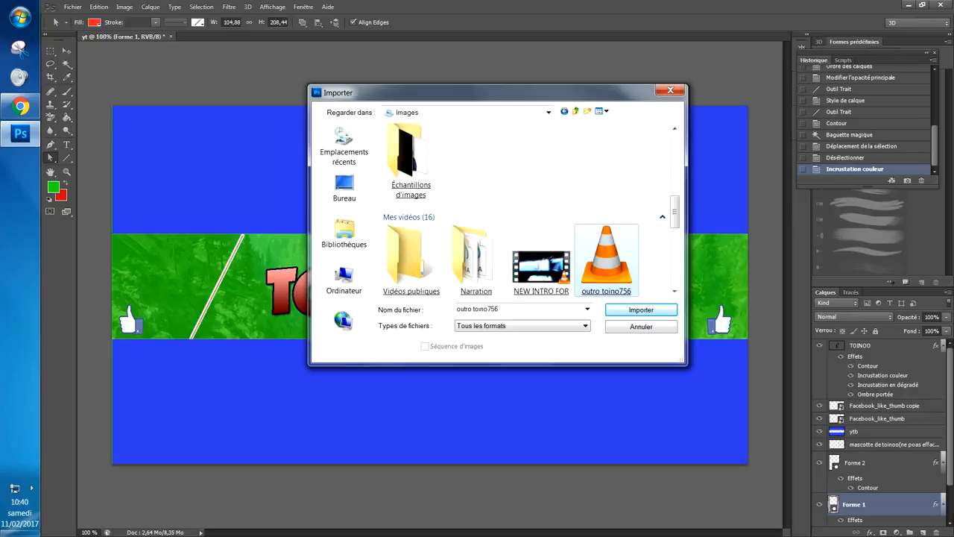
pyautogui.scroll(5, 525, 208)
pyautogui.moveTo(476, 223)
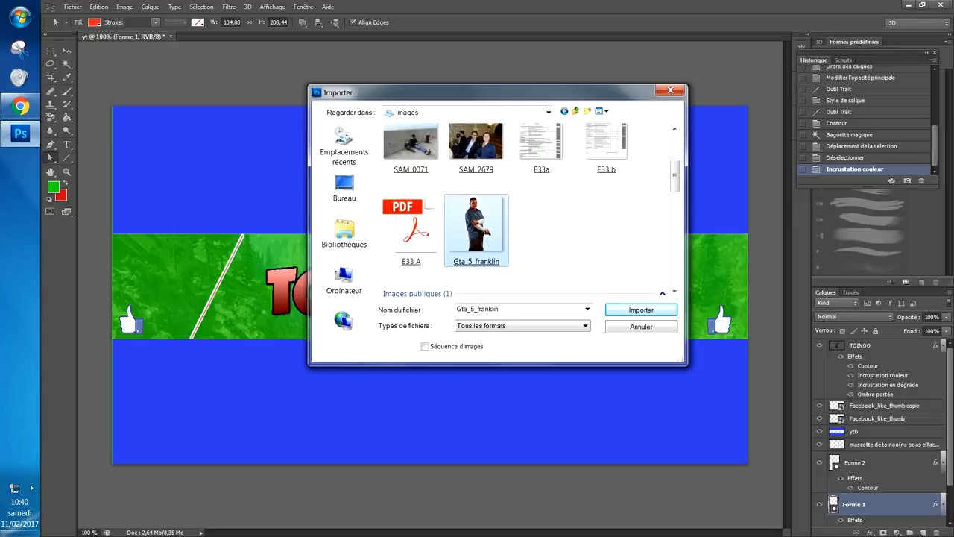
pyautogui.scroll(-1, 476, 224)
pyautogui.click(479, 149)
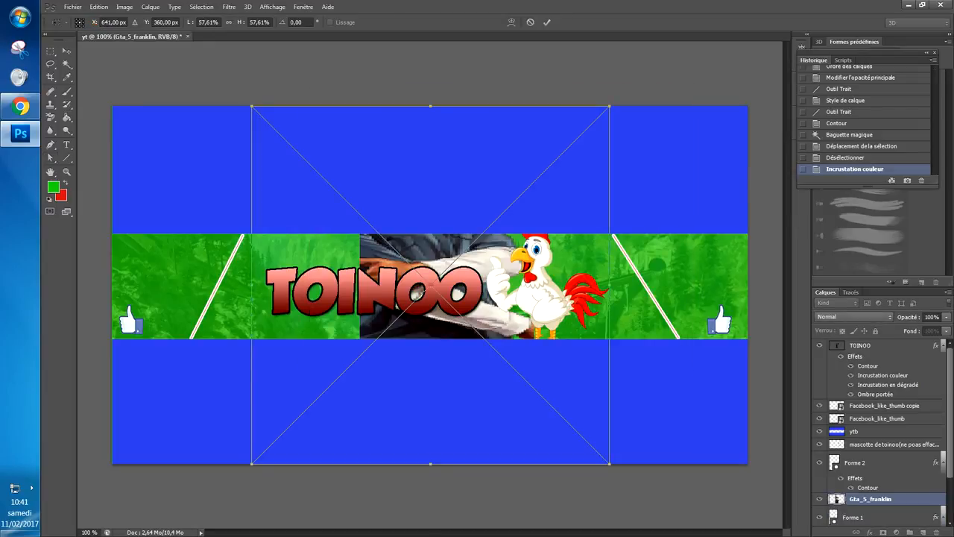
pyautogui.click(51, 157)
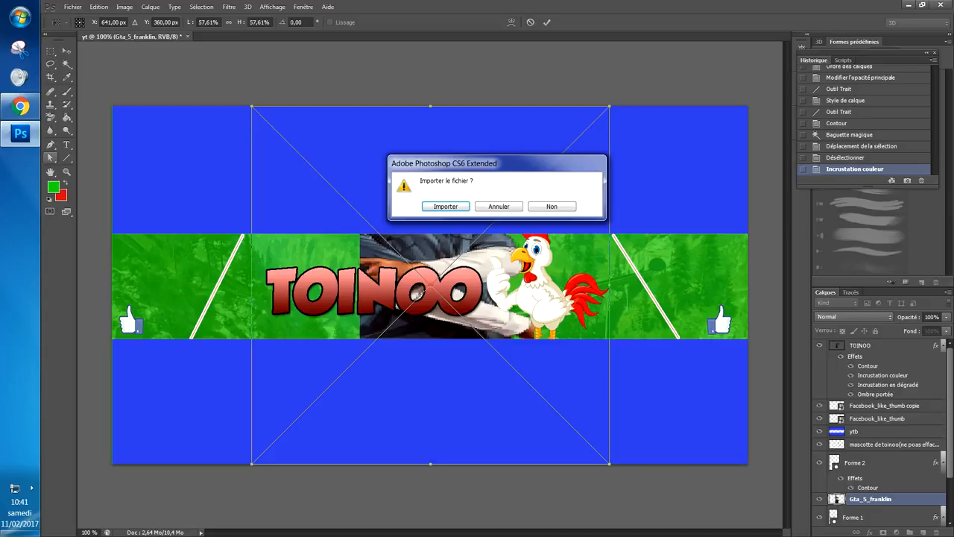
pyautogui.press('Return')
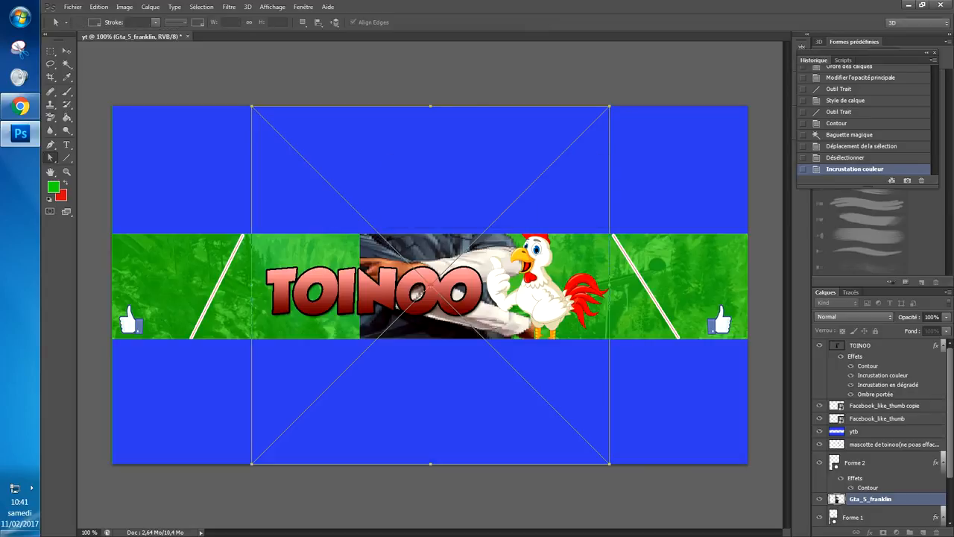
# - Bring the Gta_5_franklin layer above the thumbs-up layers, scale it to about 24% by 25% and place it near the band's left end
pyautogui.moveTo(869, 498); pyautogui.dragTo(870, 400)
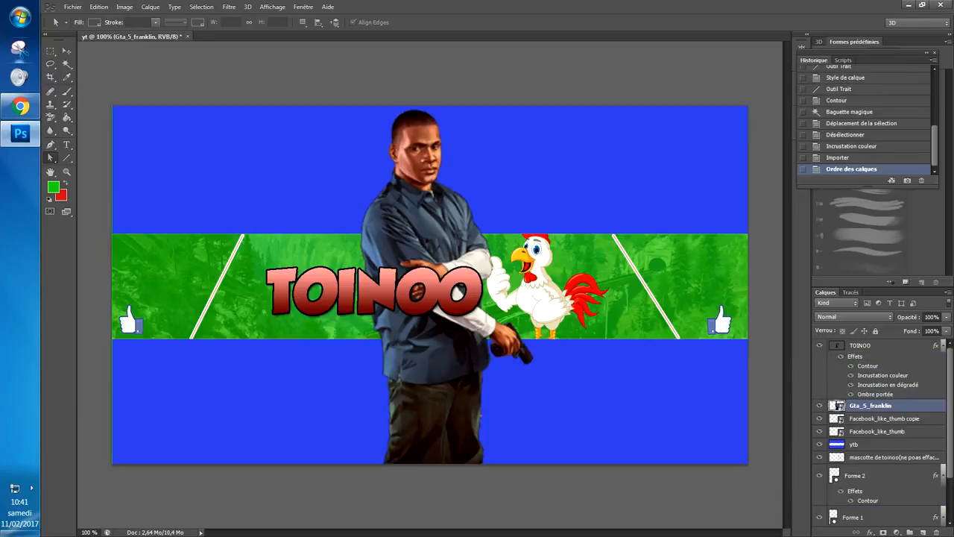
pyautogui.click(66, 51)
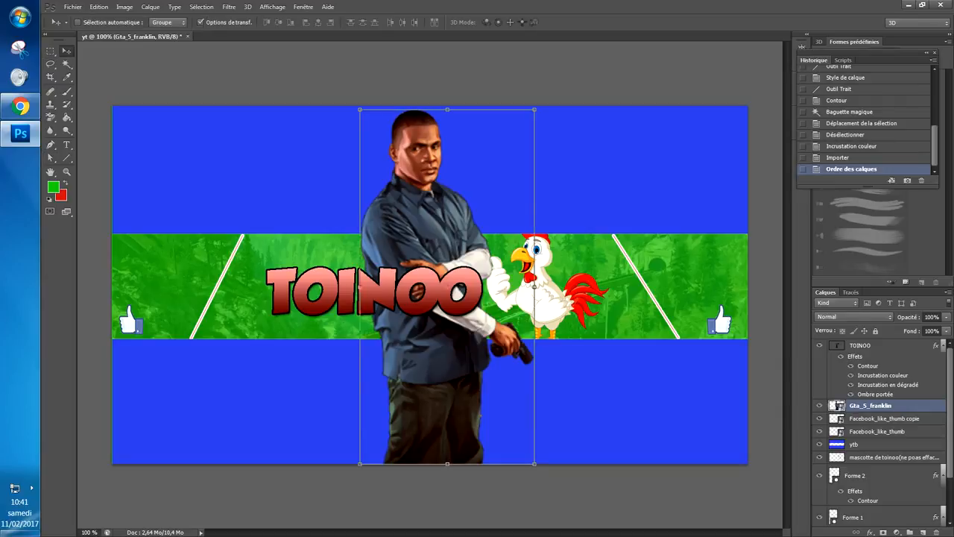
pyautogui.hotkey('ctrl', 't')
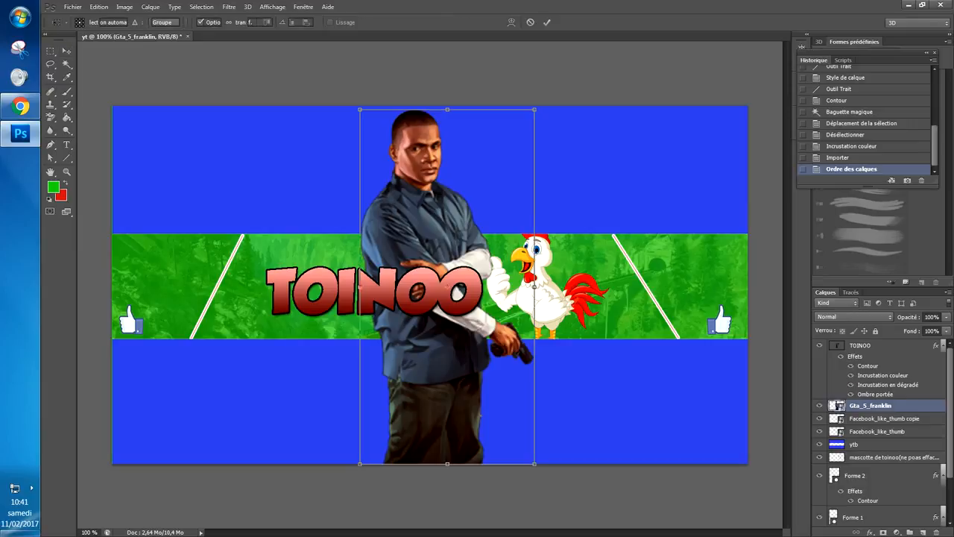
pyautogui.moveTo(486, 143); pyautogui.dragTo(425, 170)
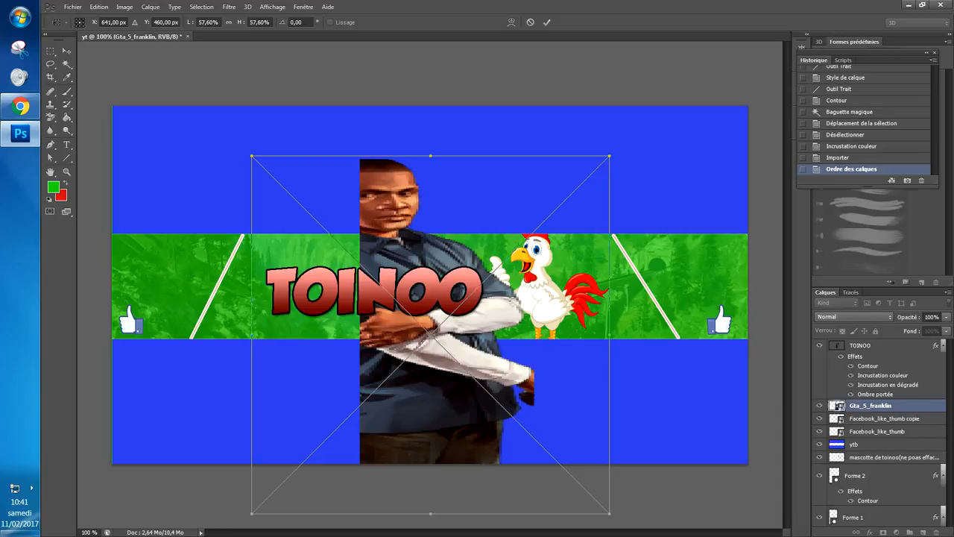
pyautogui.moveTo(609, 156); pyautogui.dragTo(399, 356)
pyautogui.moveTo(393, 450); pyautogui.dragTo(263, 302)
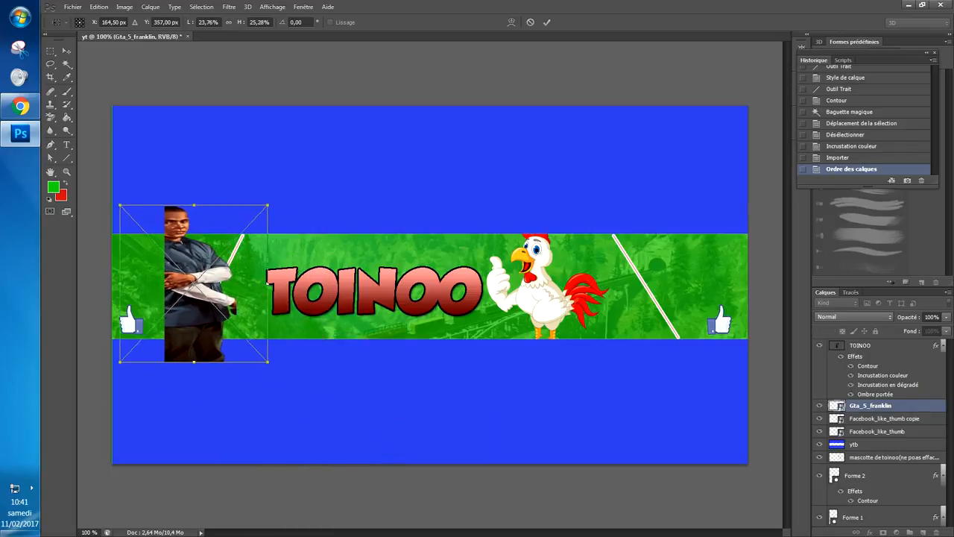
pyautogui.click(51, 157)
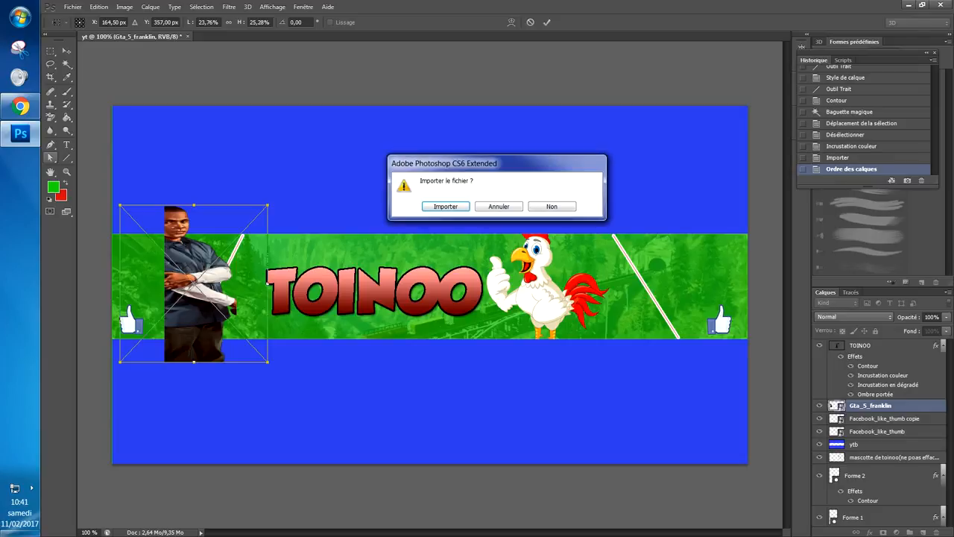
pyautogui.press('Return')
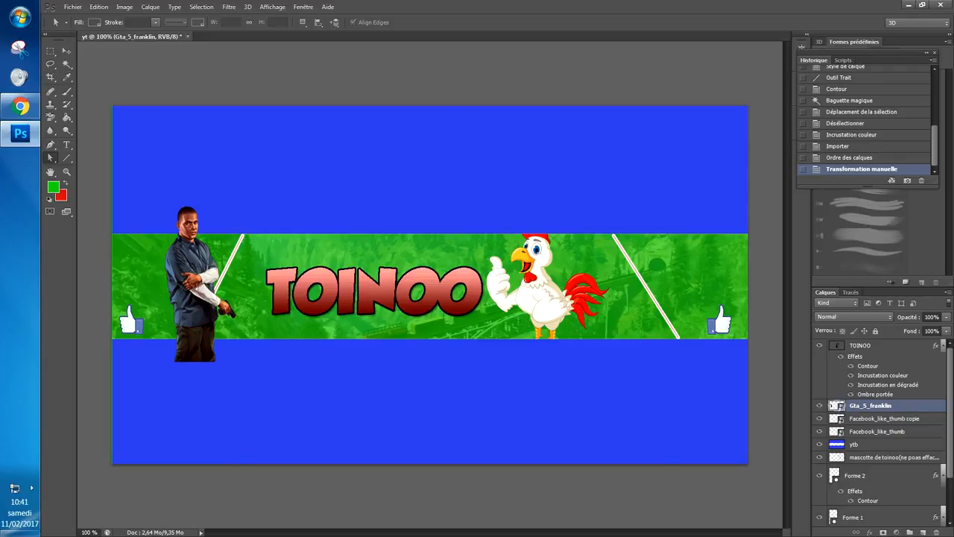
# - Put the Gta_5_franklin layer beneath the ytb template and shift Franklin down and left so his face fits inside the green band
pyautogui.moveTo(870, 405); pyautogui.dragTo(869, 450)
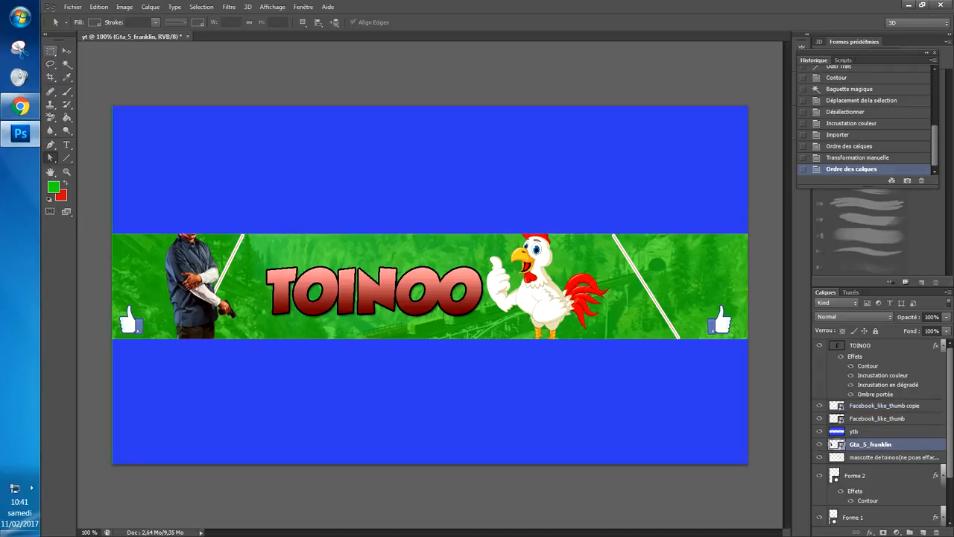
pyautogui.click(67, 50)
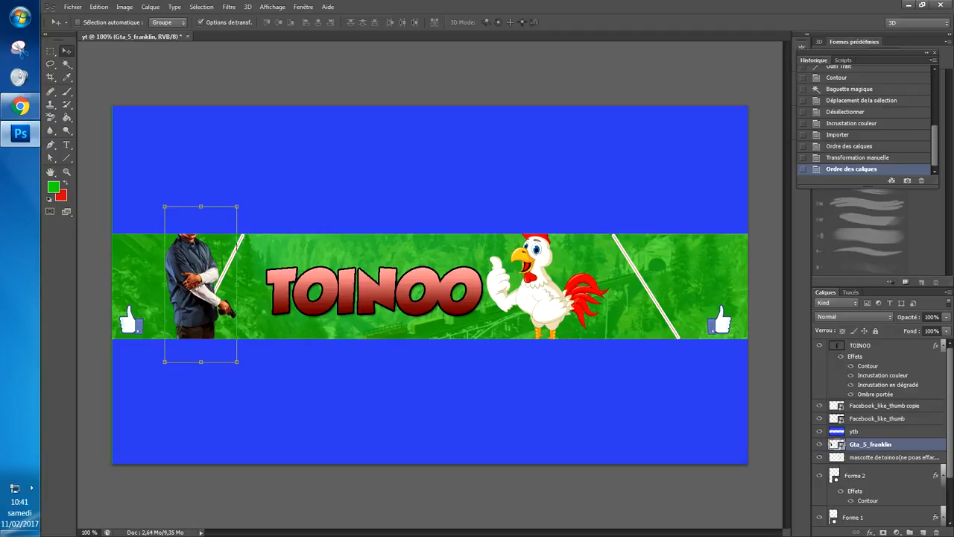
pyautogui.moveTo(186, 265); pyautogui.dragTo(161, 293)
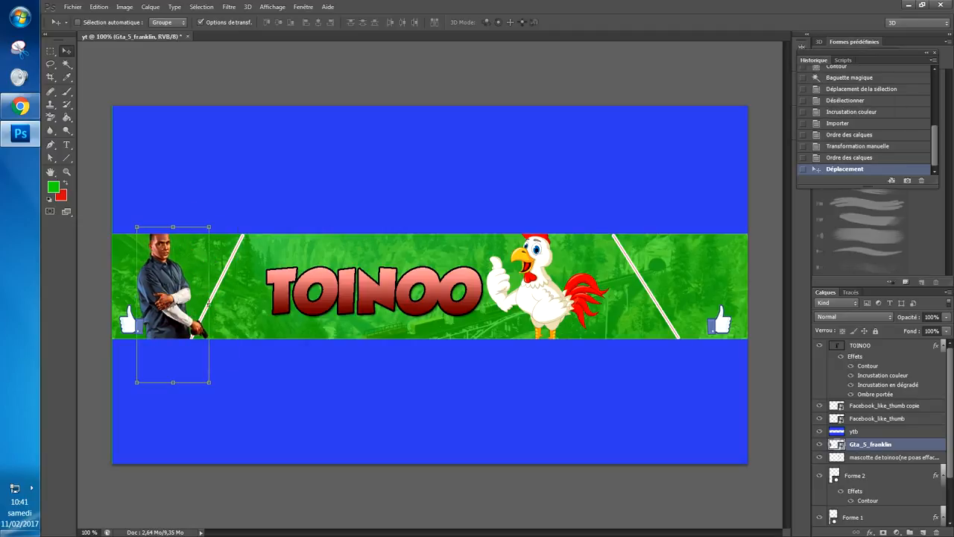
# - Lower the Gta_5_franklin layer's opacity to 89%
pyautogui.click(946, 317)
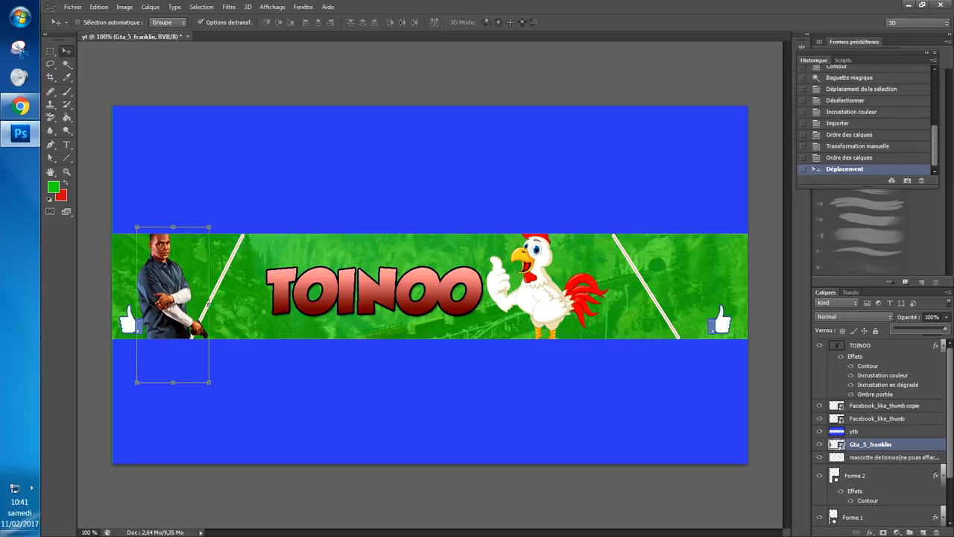
pyautogui.moveTo(945, 329)
pyautogui.mouseDown()
pyautogui.moveTo(897, 328)
pyautogui.moveTo(939, 328)
pyautogui.mouseUp()
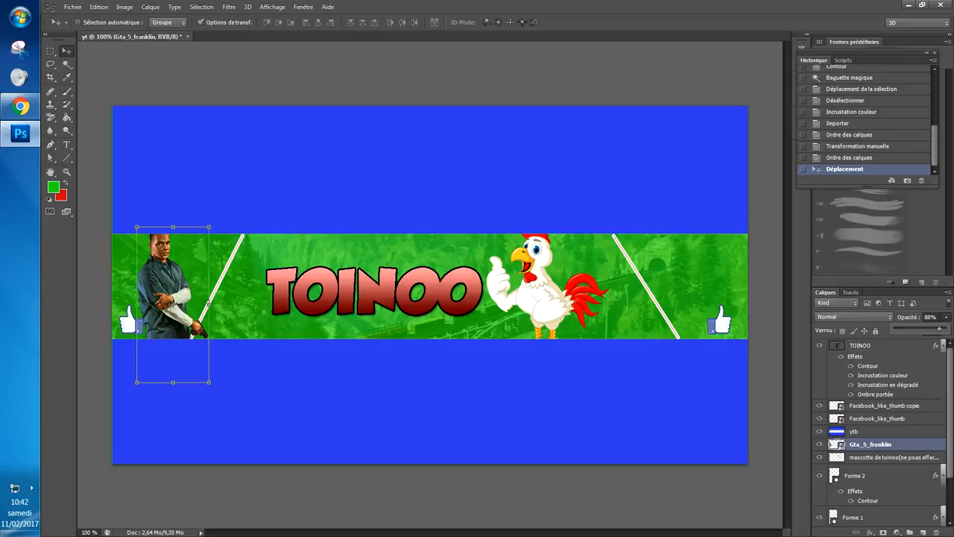
pyautogui.moveTo(939, 329); pyautogui.dragTo(940, 329)
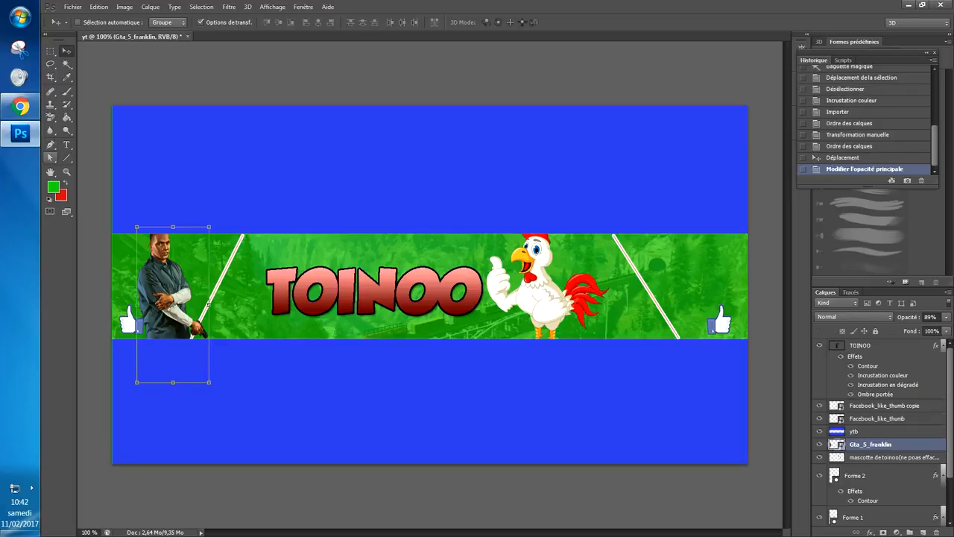
pyautogui.click(50, 157)
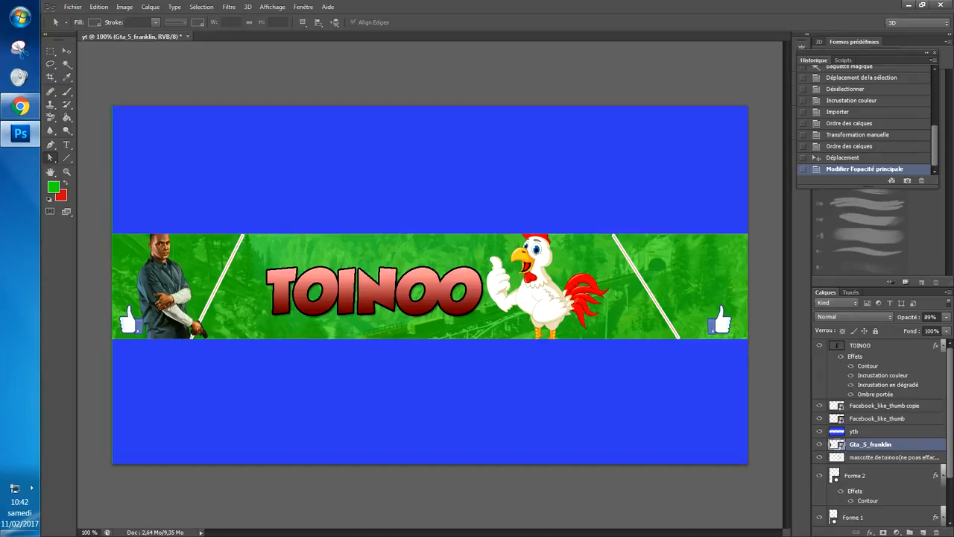
# - Delete the Forme 2 and Forme 1 layers to remove both diagonal lines from the banner
pyautogui.scroll(-3, 880, 432)
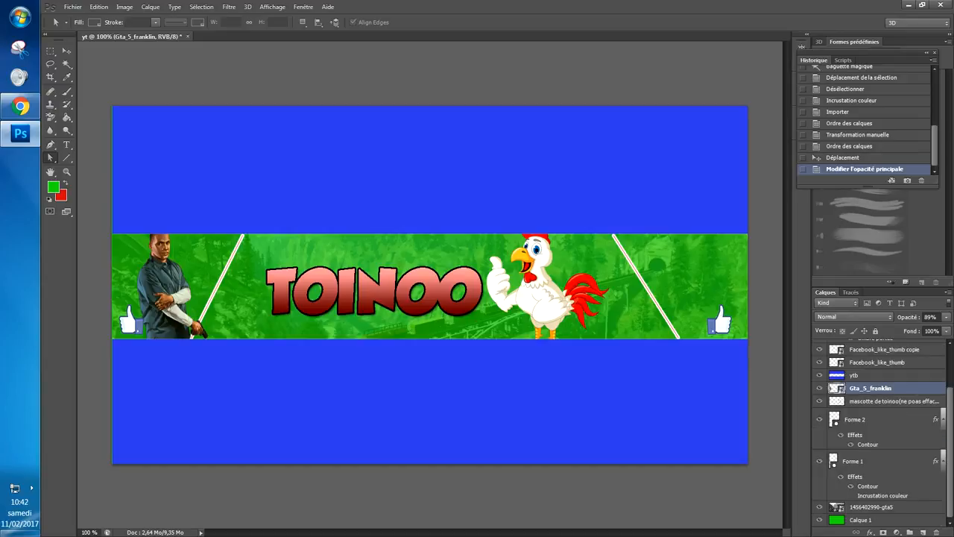
pyautogui.rightClick(857, 419)
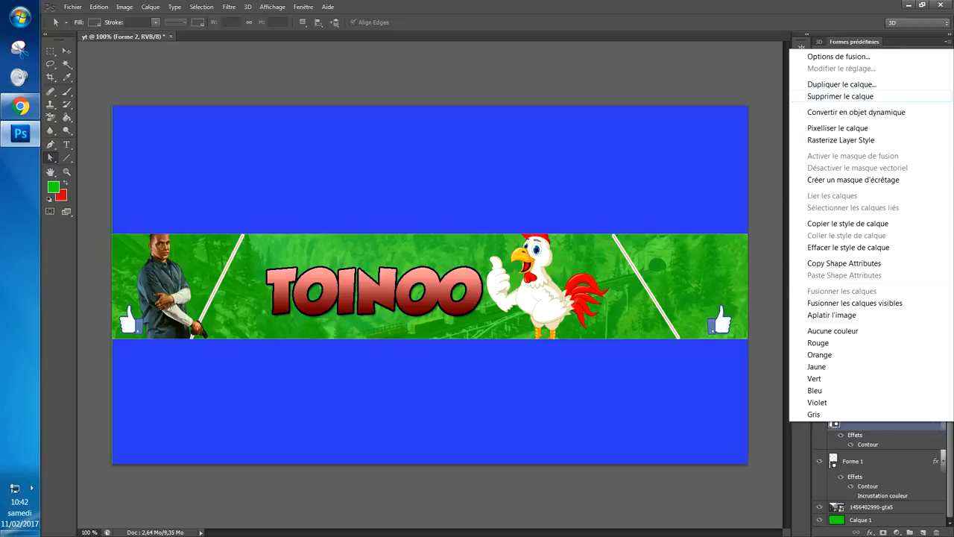
pyautogui.click(840, 96)
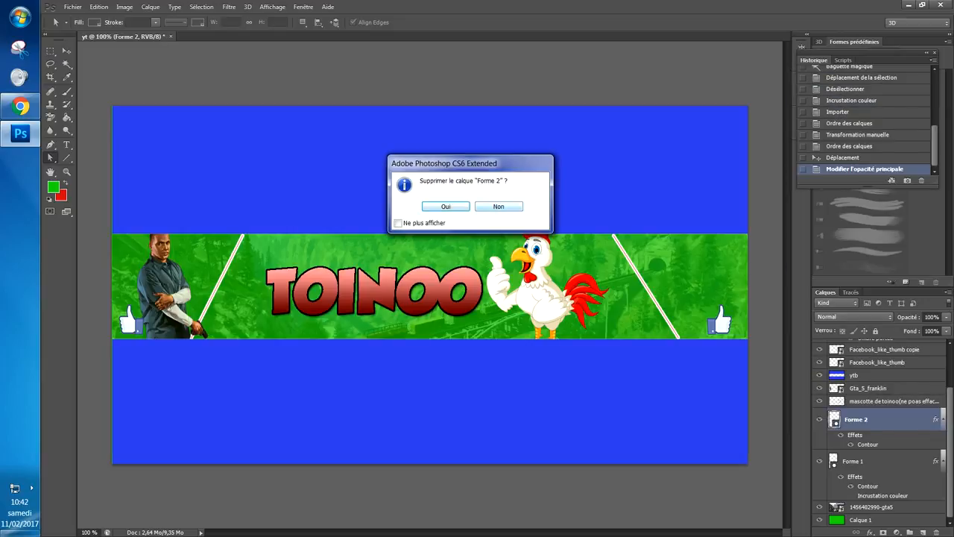
pyautogui.press('Return')
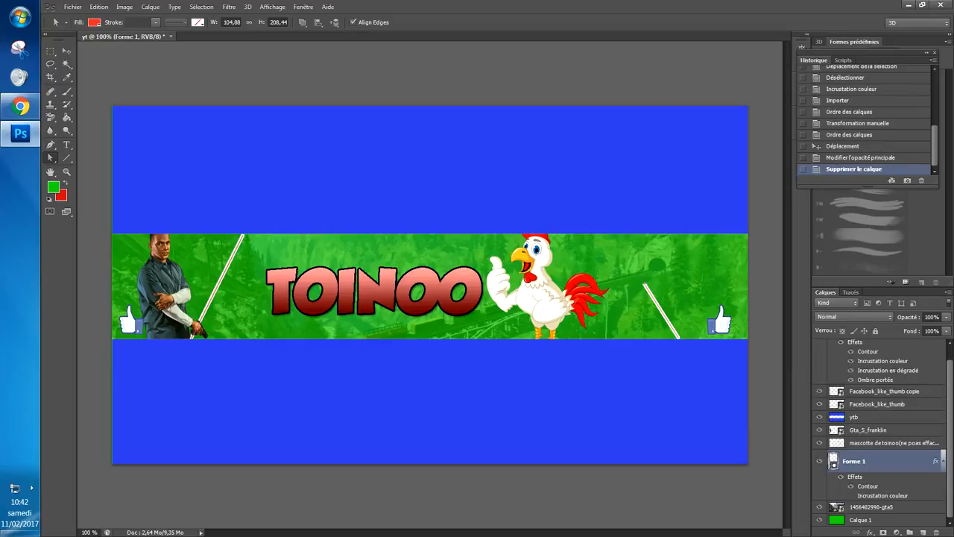
pyautogui.rightClick(853, 460)
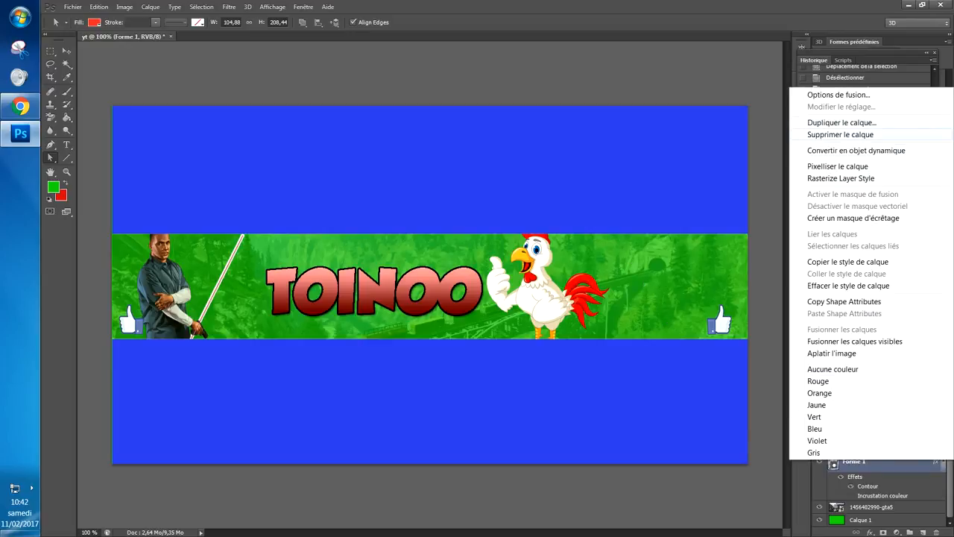
pyautogui.click(840, 134)
pyautogui.press('Return')
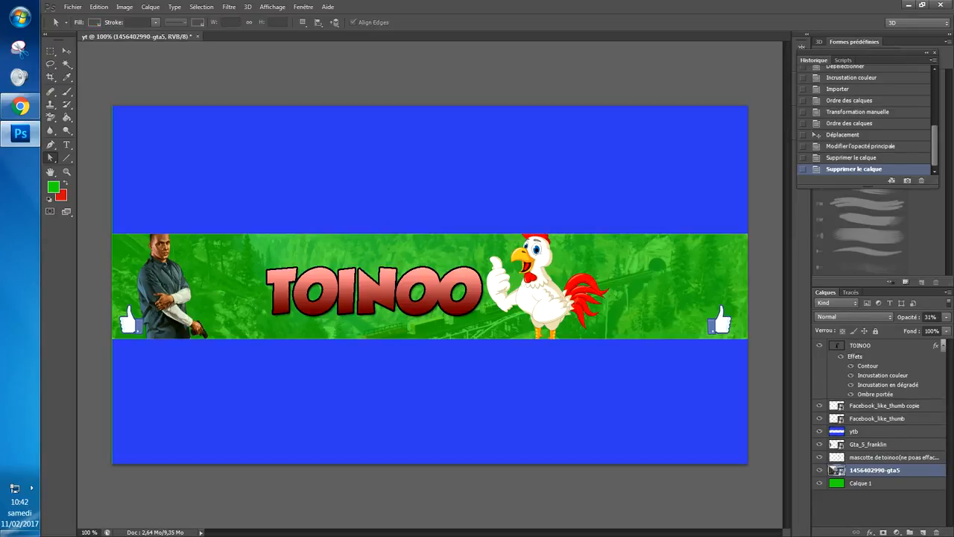
# - Shift the Gta_5_franklin layer slightly right so Franklin stands clear of the left thumbs-up icon
pyautogui.click(66, 50)
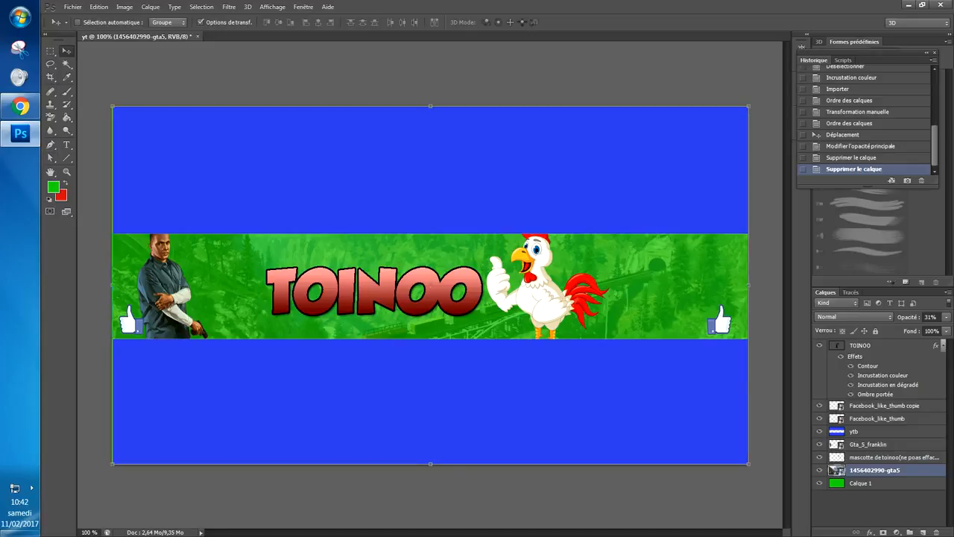
pyautogui.click(887, 443)
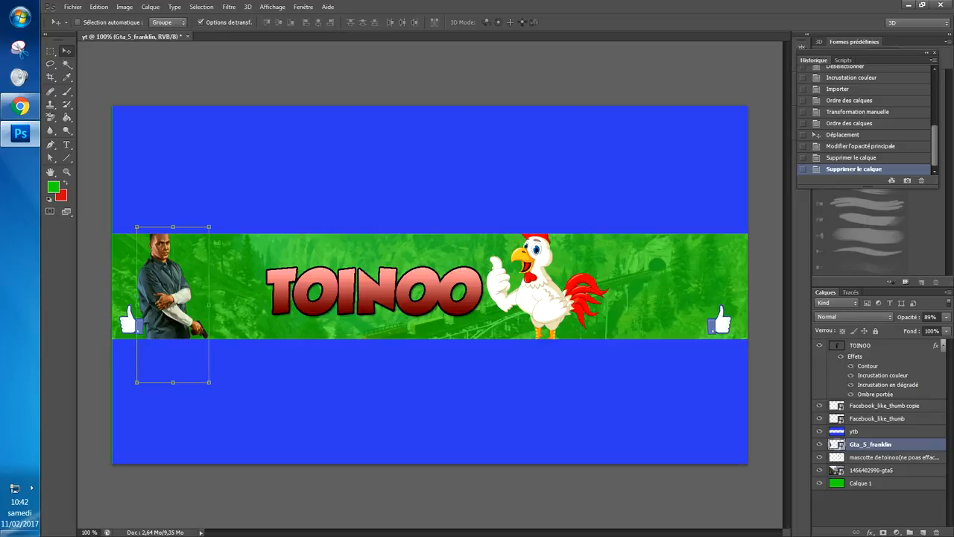
pyautogui.moveTo(198, 294); pyautogui.dragTo(218, 295)
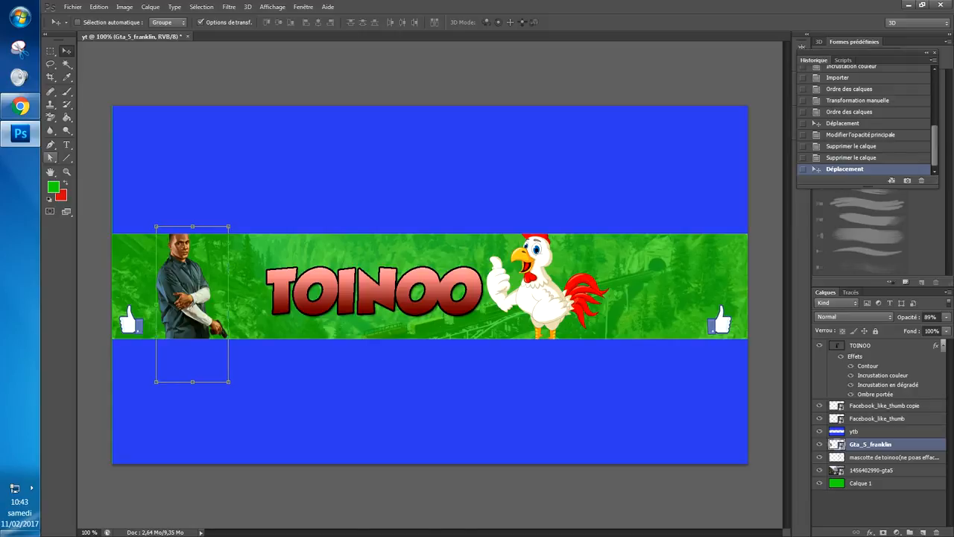
# - Duplicate the Gta_5_franklin layer to the band's right end, beside the thumbs-up icon, and flip the copy horizontally
pyautogui.hotkey('ctrl', 'j')
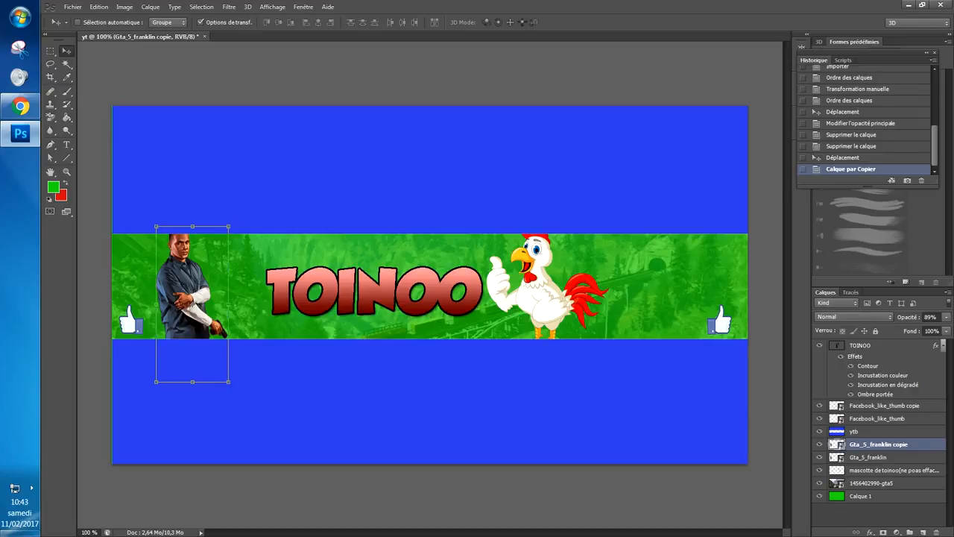
pyautogui.moveTo(196, 308); pyautogui.dragTo(681, 308)
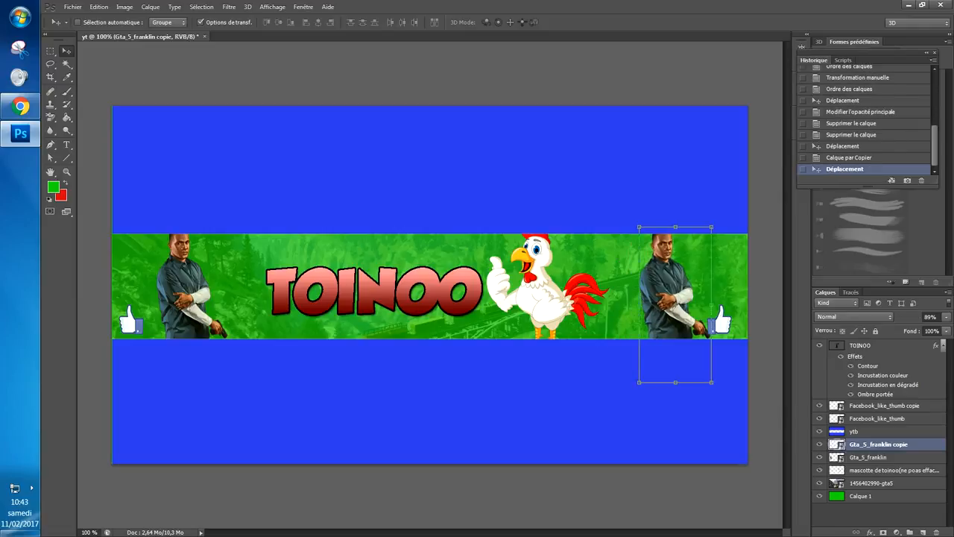
pyautogui.hotkey('ctrl', 't')
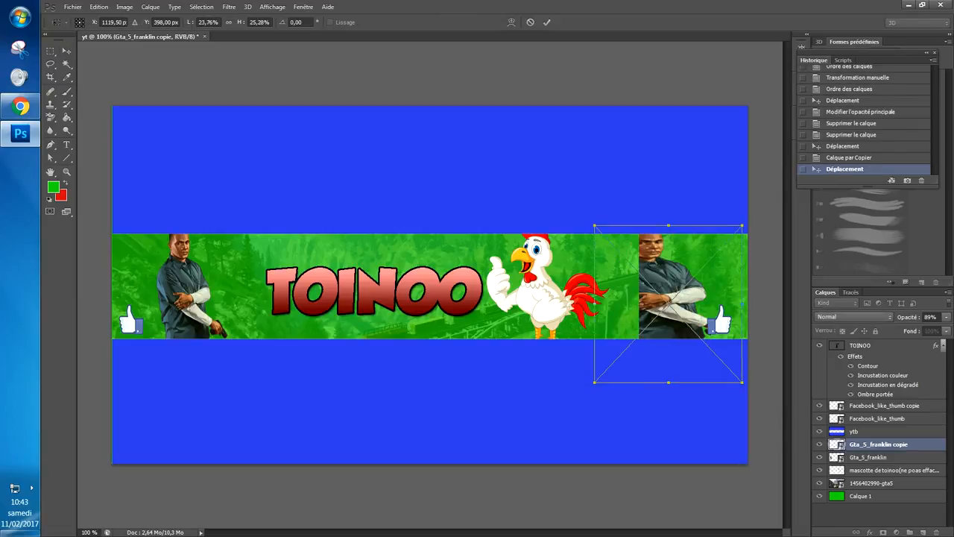
pyautogui.rightClick(665, 339)
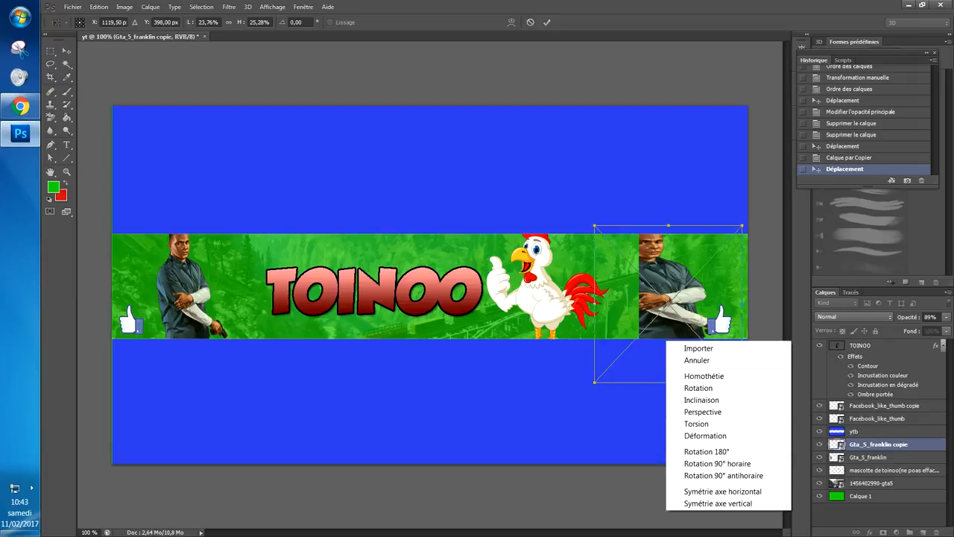
pyautogui.click(722, 491)
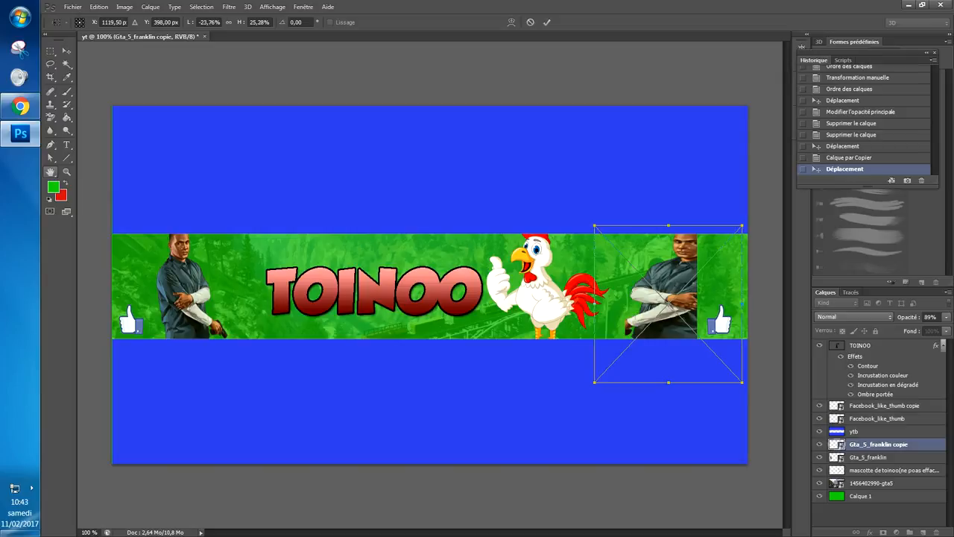
pyautogui.click(50, 158)
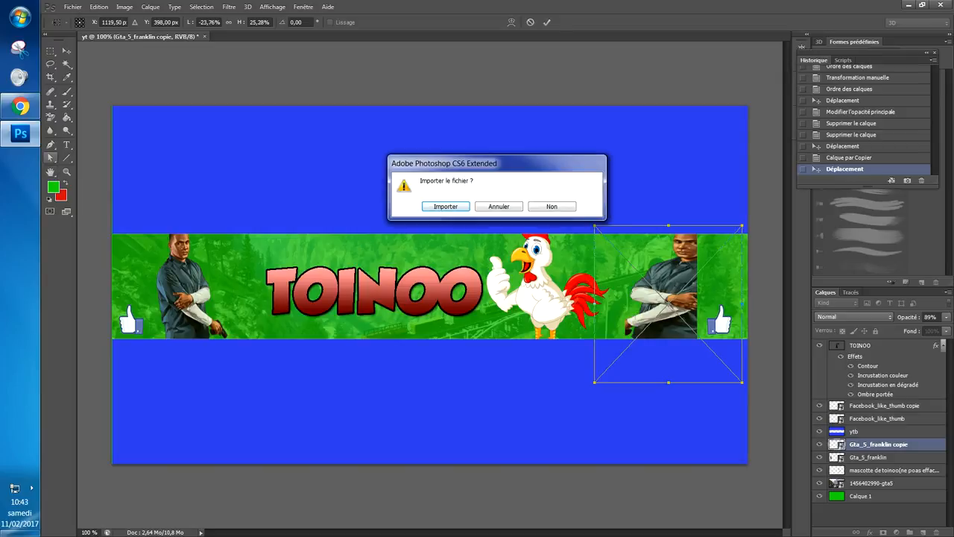
pyautogui.press('Return')
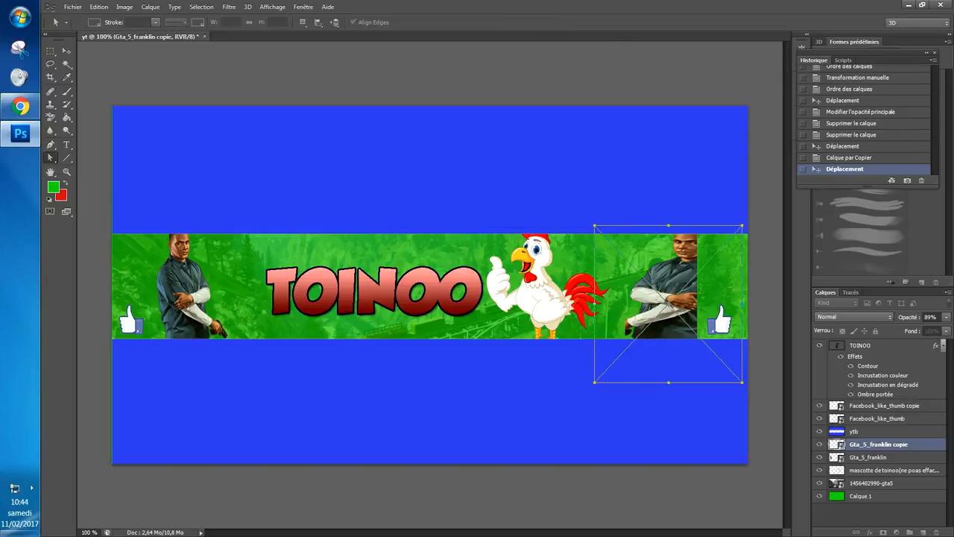